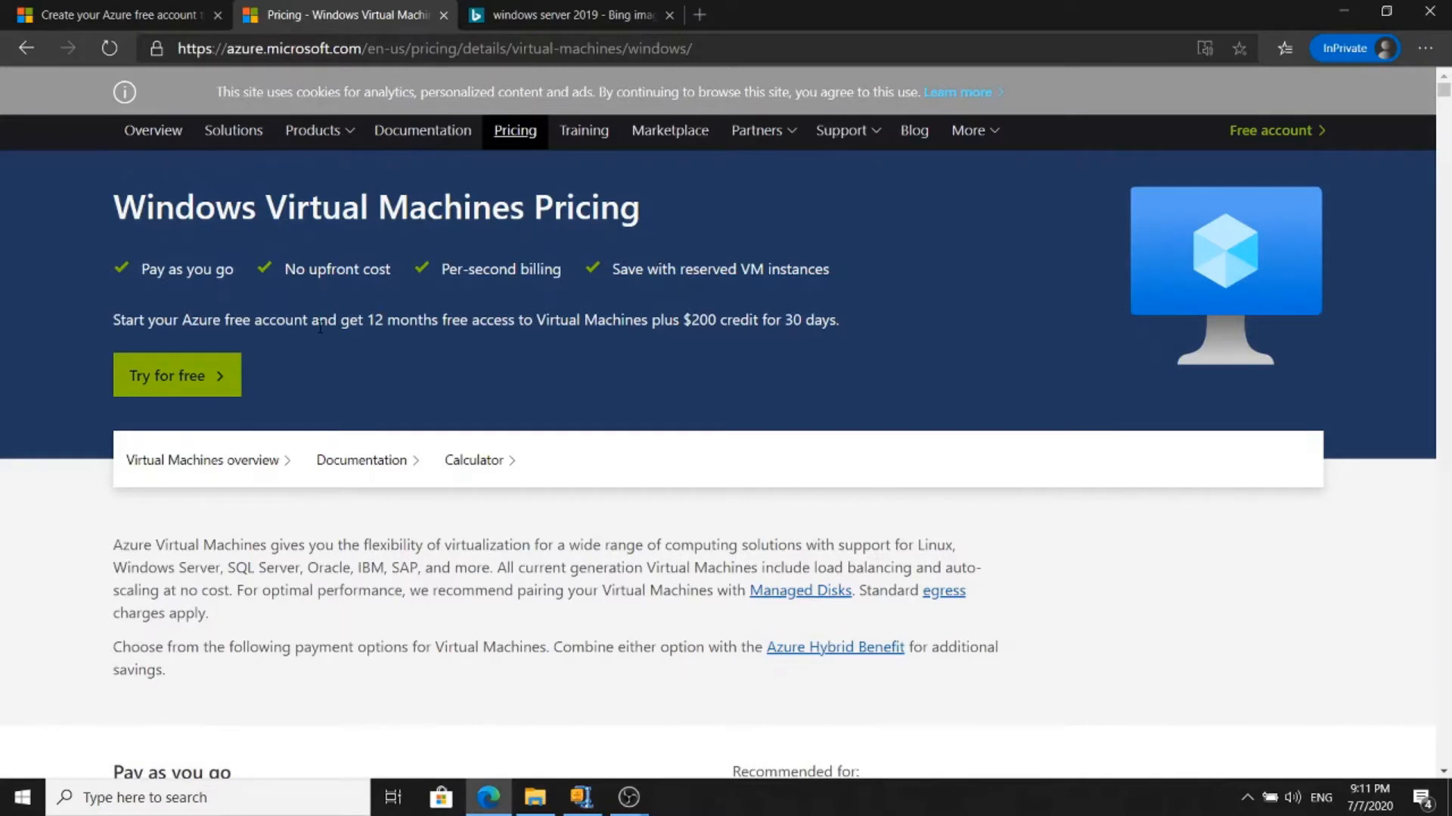
- Review the Windows Server 2019 image and examine what the Azure free account page offers in free services and credit
click(530, 18)
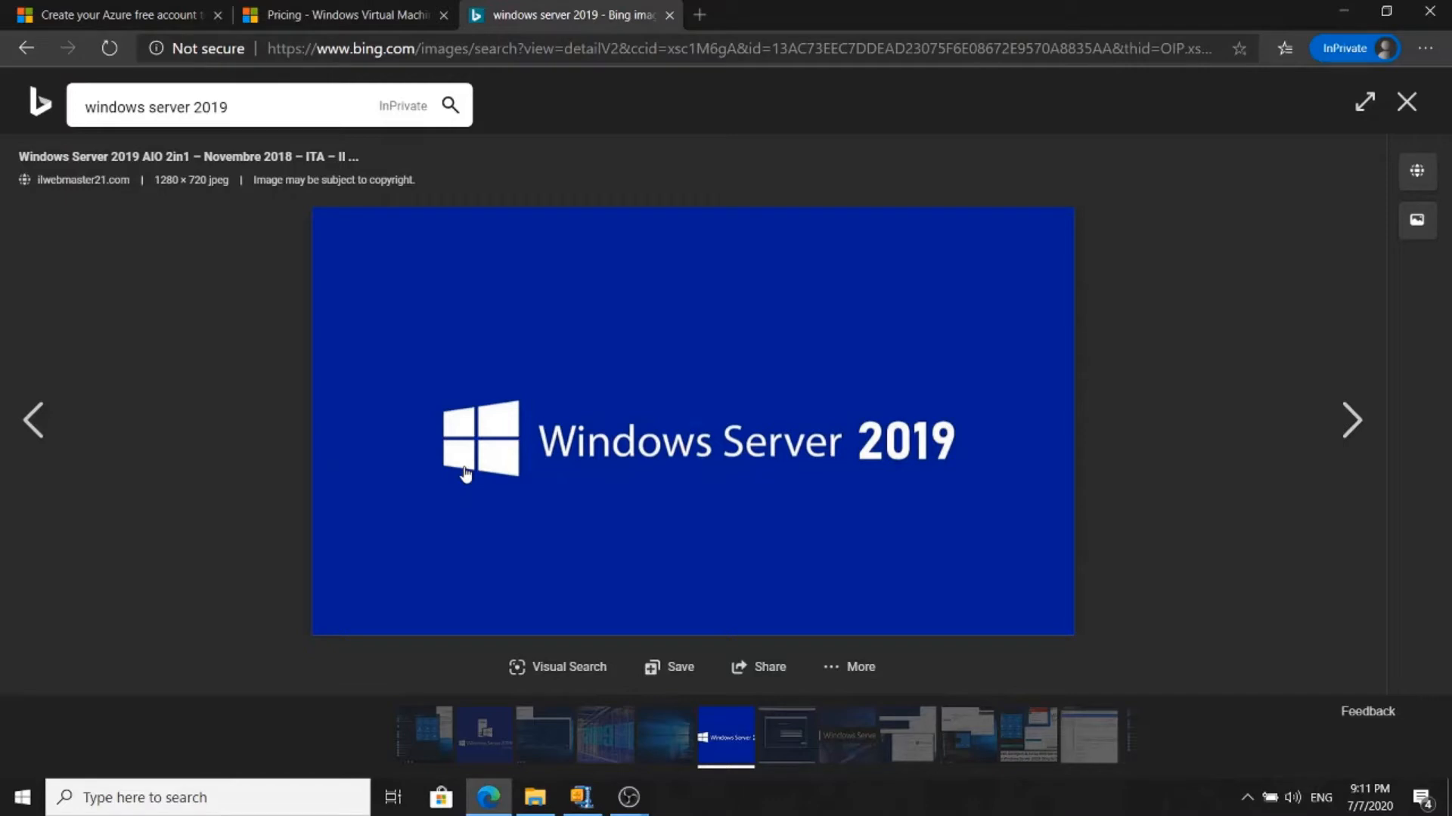
click(155, 11)
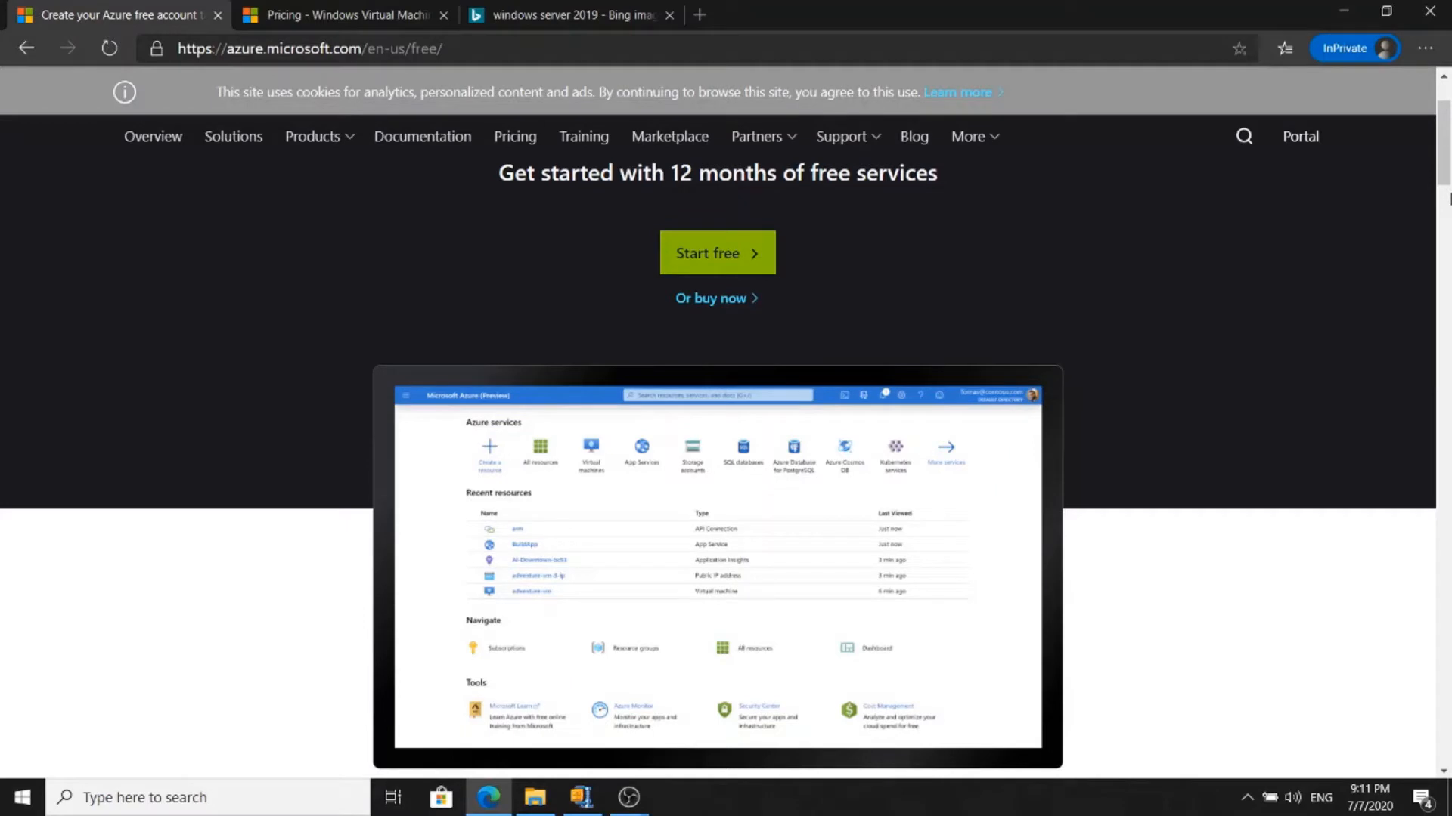
scroll(1446, 200, down, 2)
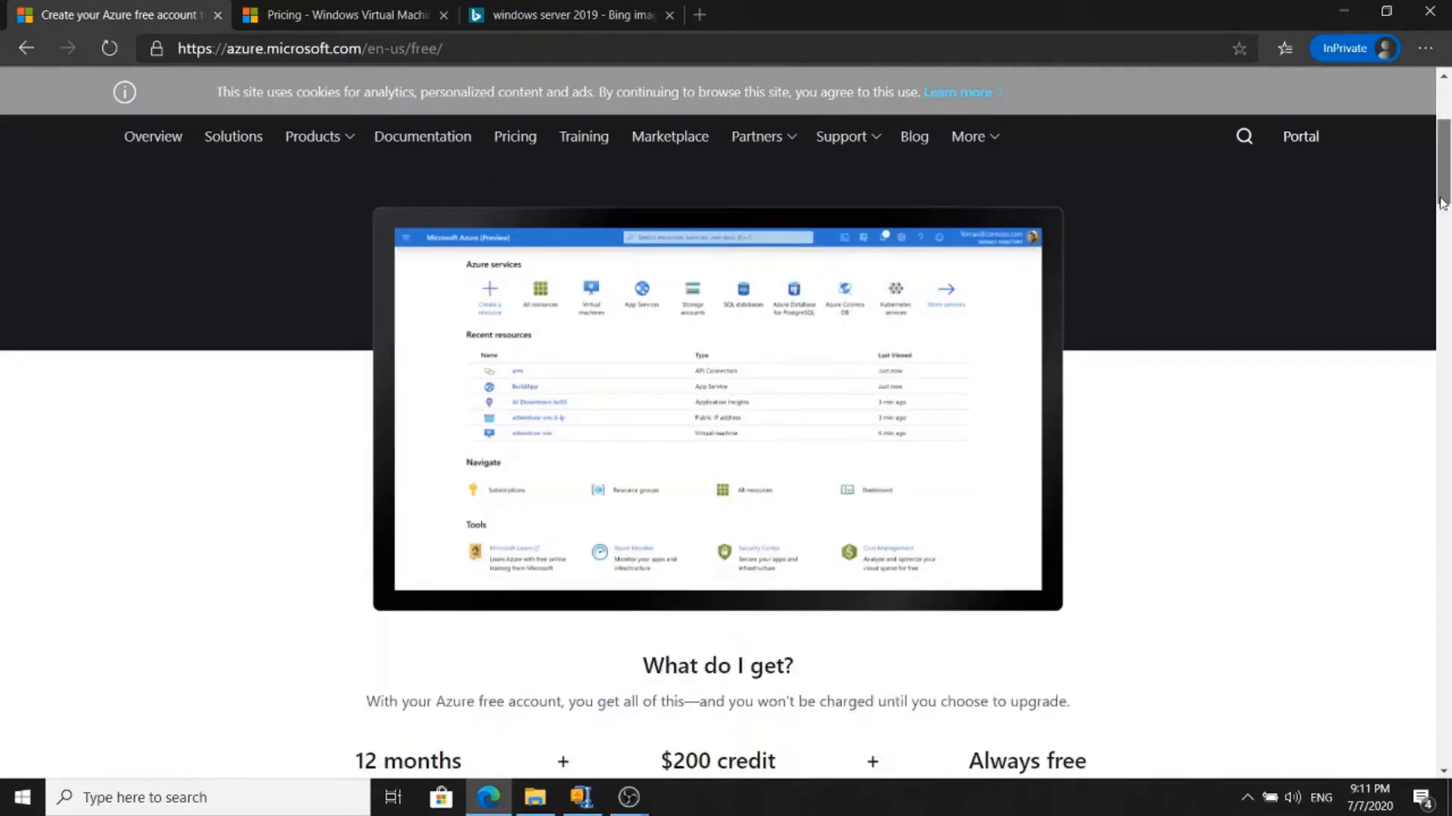
scroll(1443, 202, down, 1)
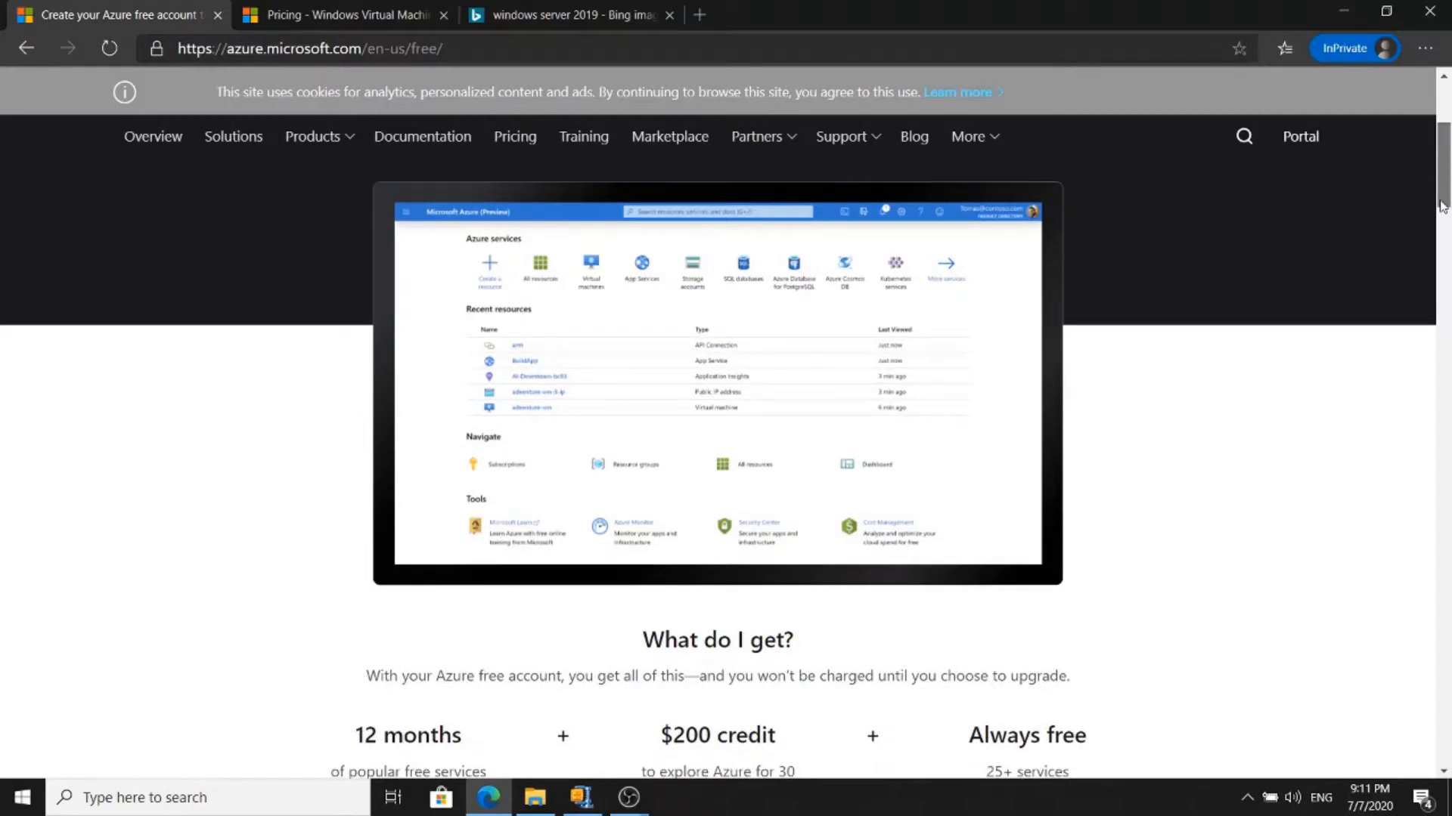
scroll(1441, 203, up, 2)
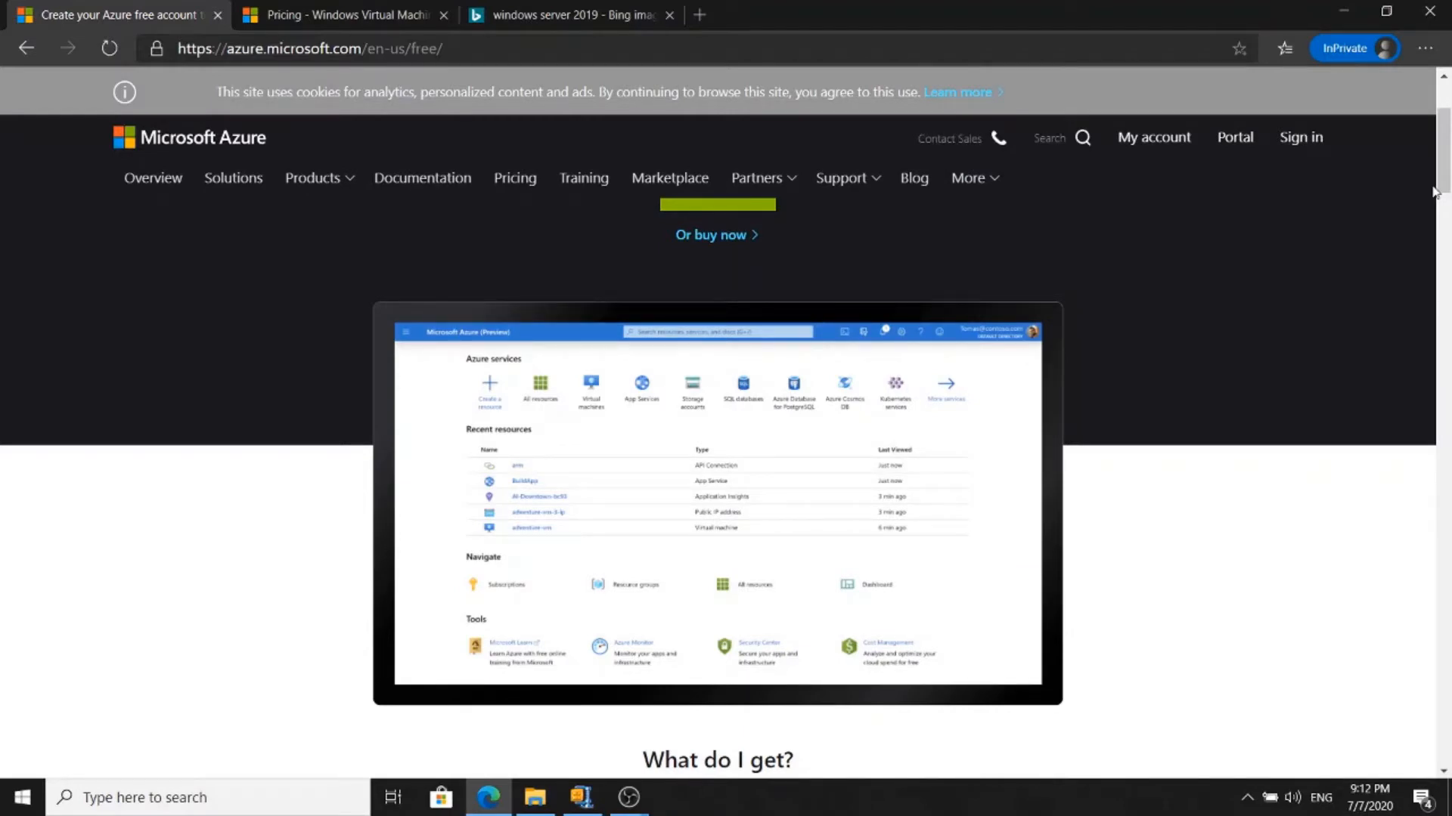
scroll(1435, 192, down, 3)
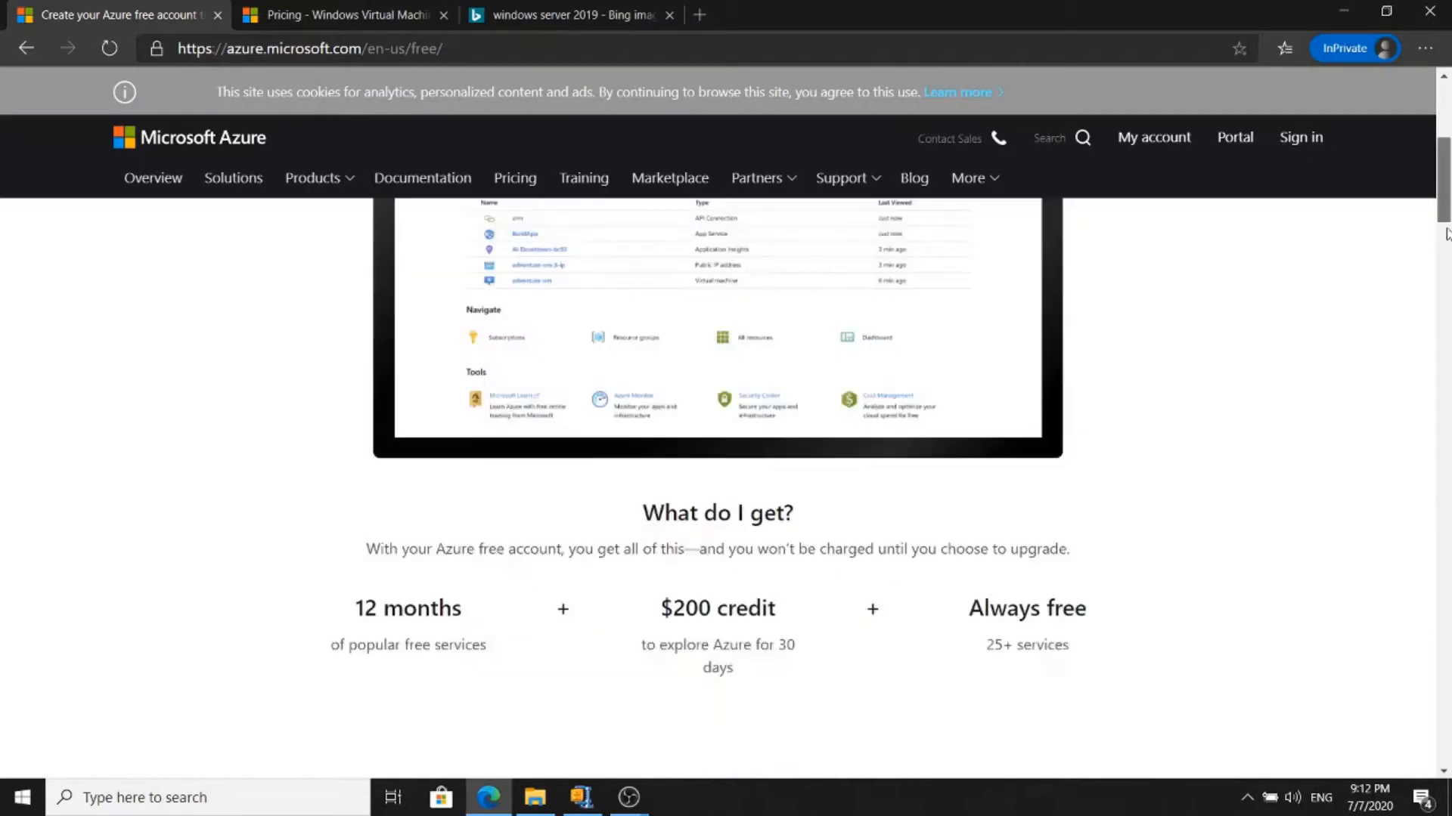
scroll(1445, 233, down, 1)
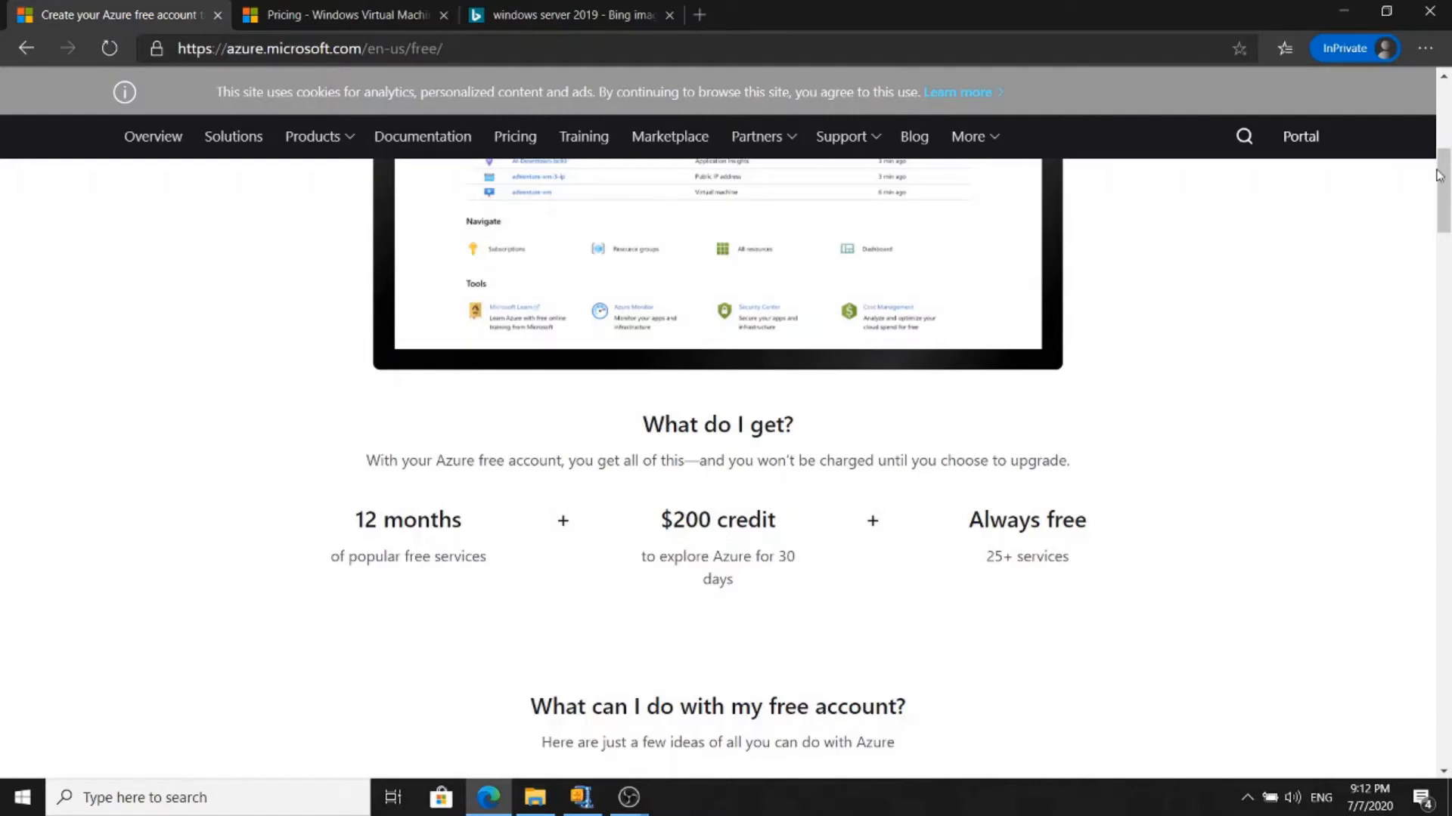
drag(1439, 176, 1444, 106)
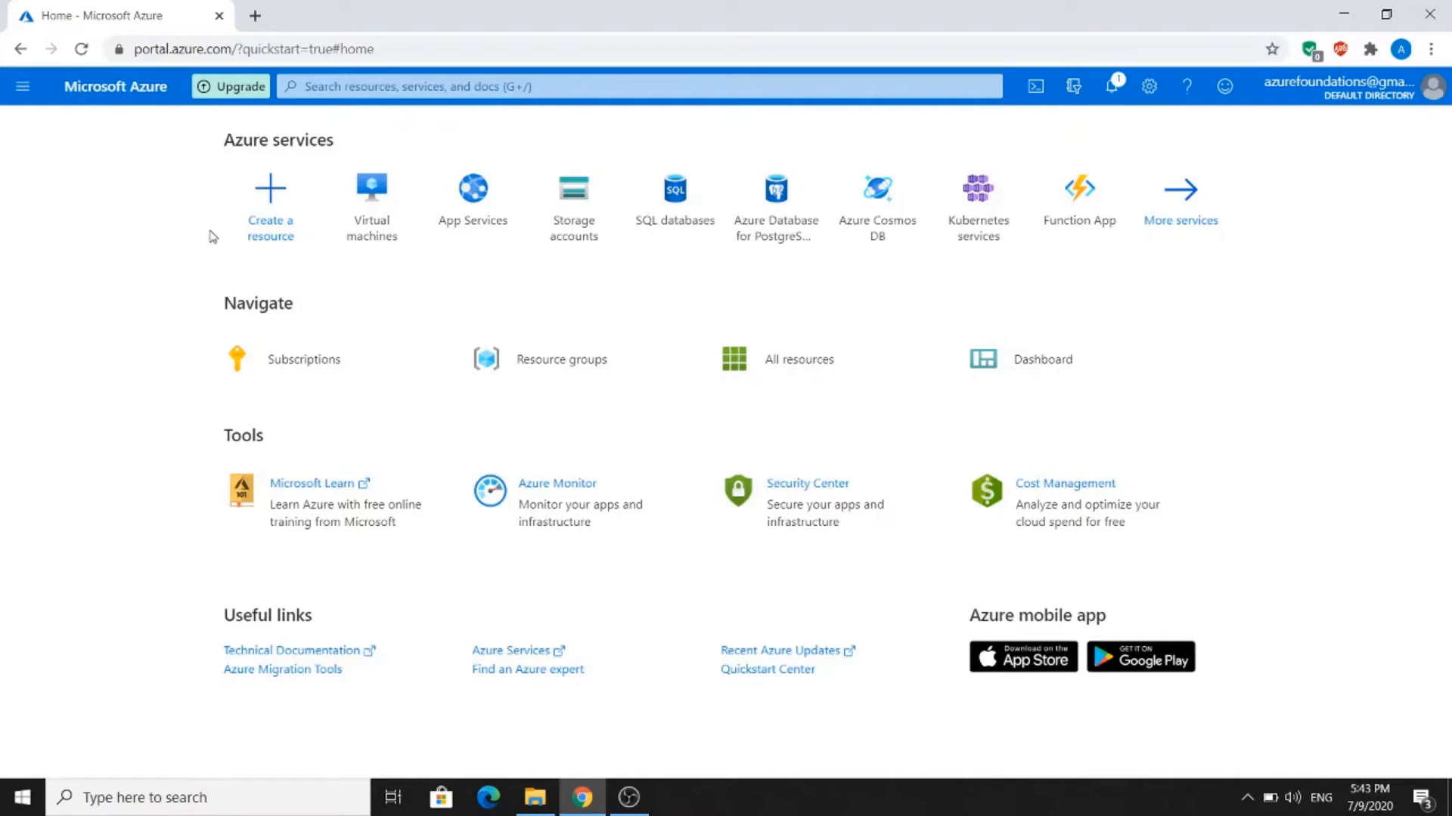
click(284, 209)
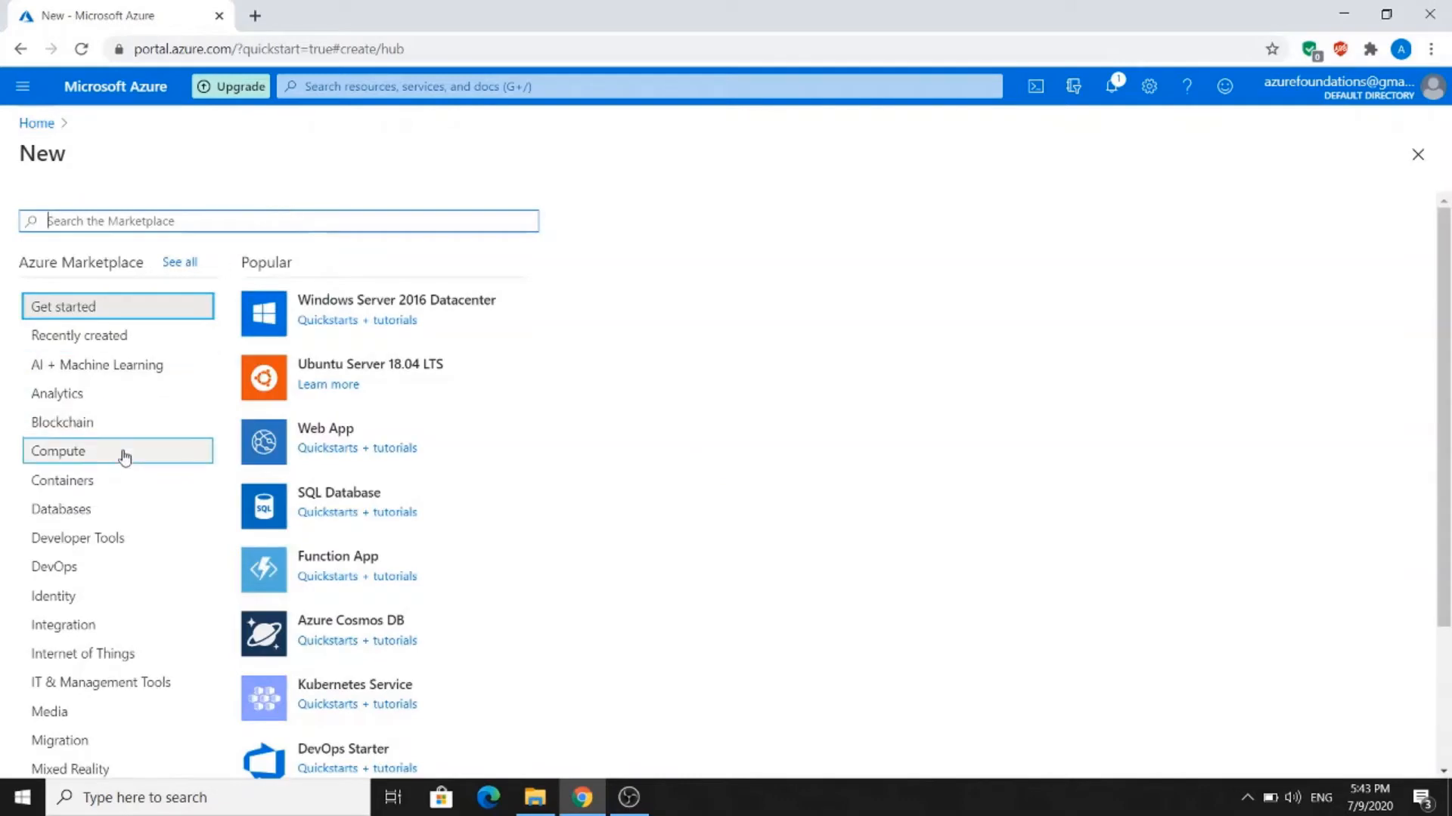
click(125, 458)
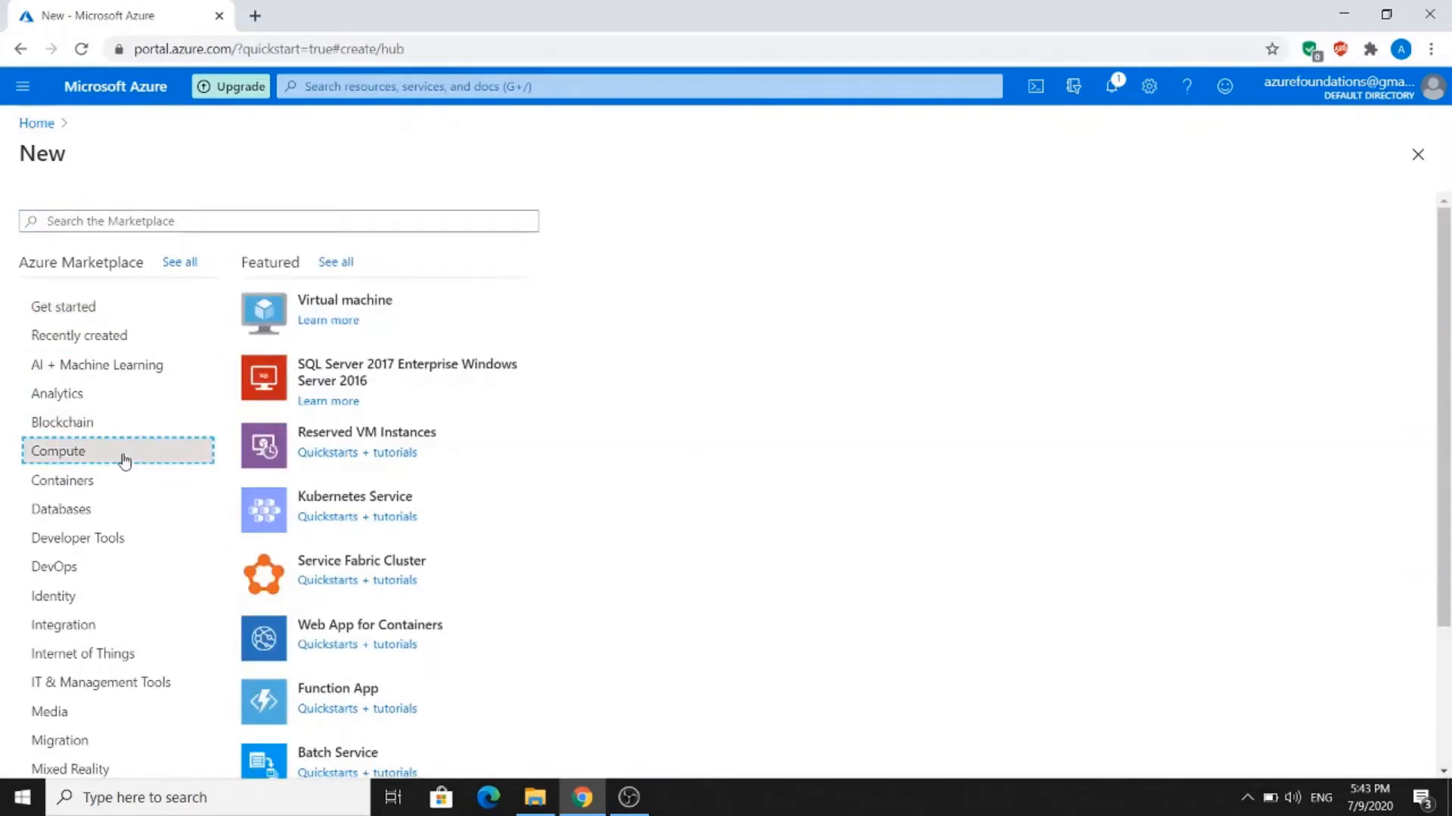
click(372, 306)
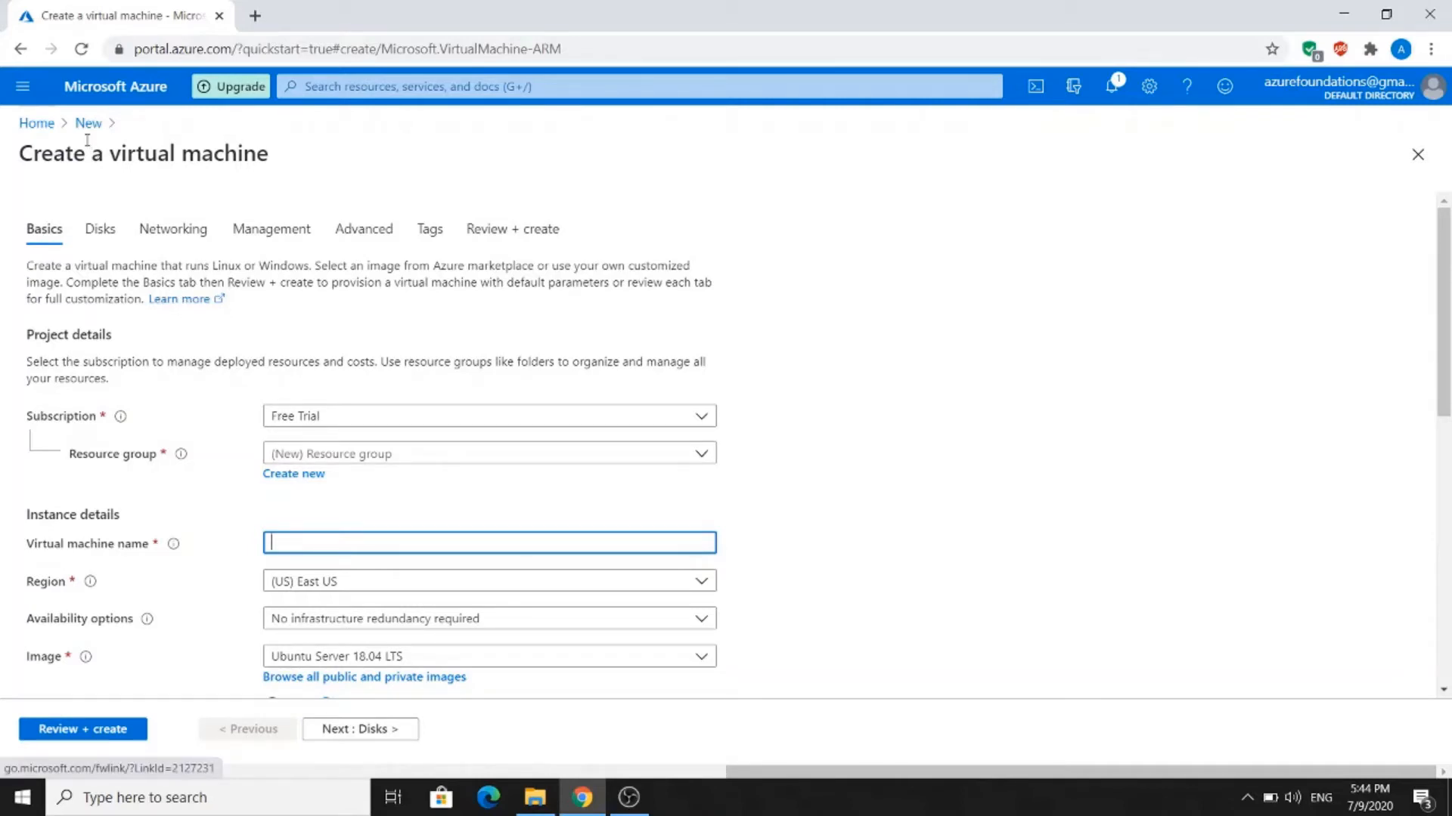
click(46, 127)
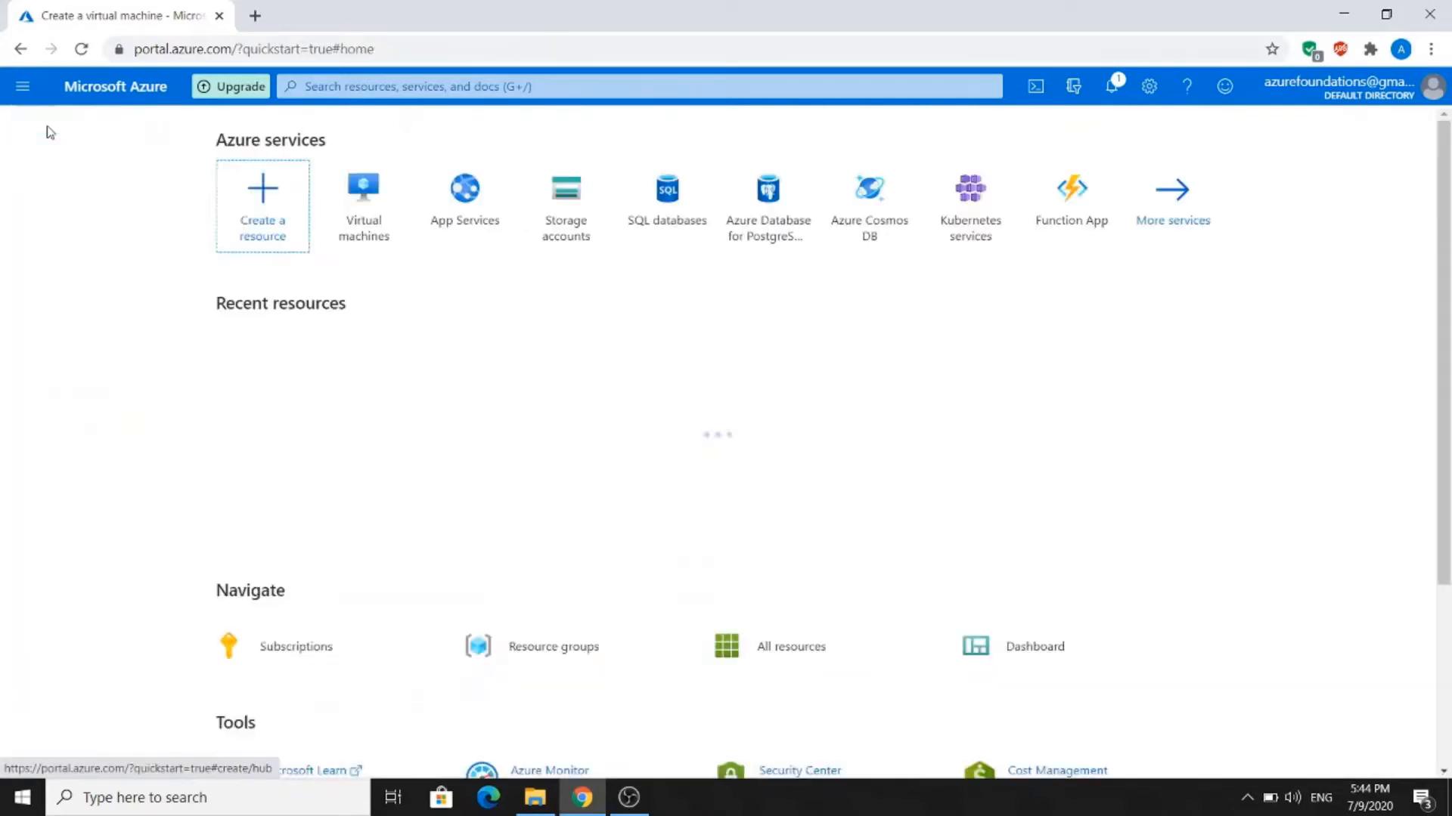
- Go to the virtual machines list in the Azure portal and start creating a new virtual machine
click(23, 86)
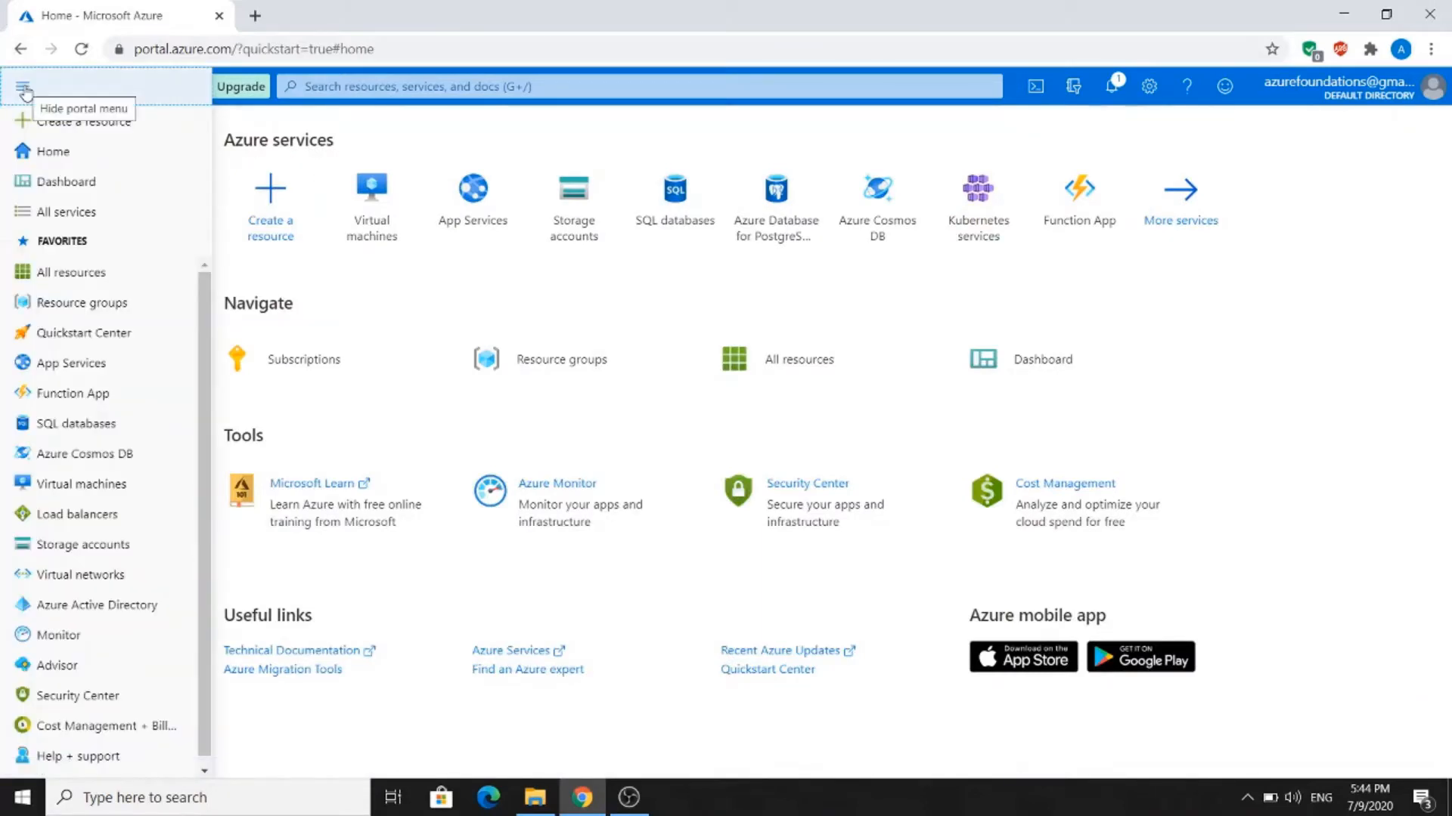
click(52, 495)
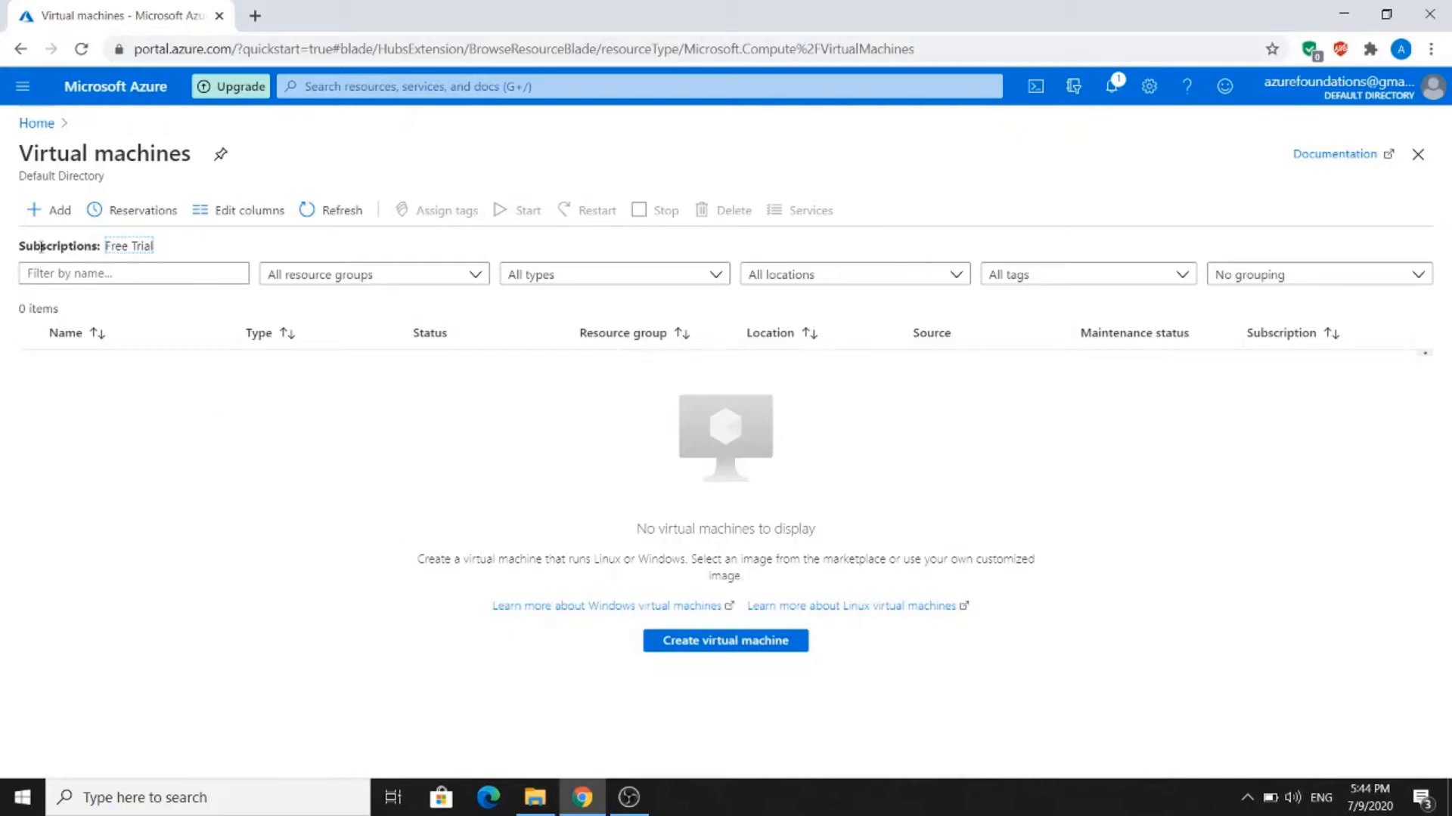
click(49, 212)
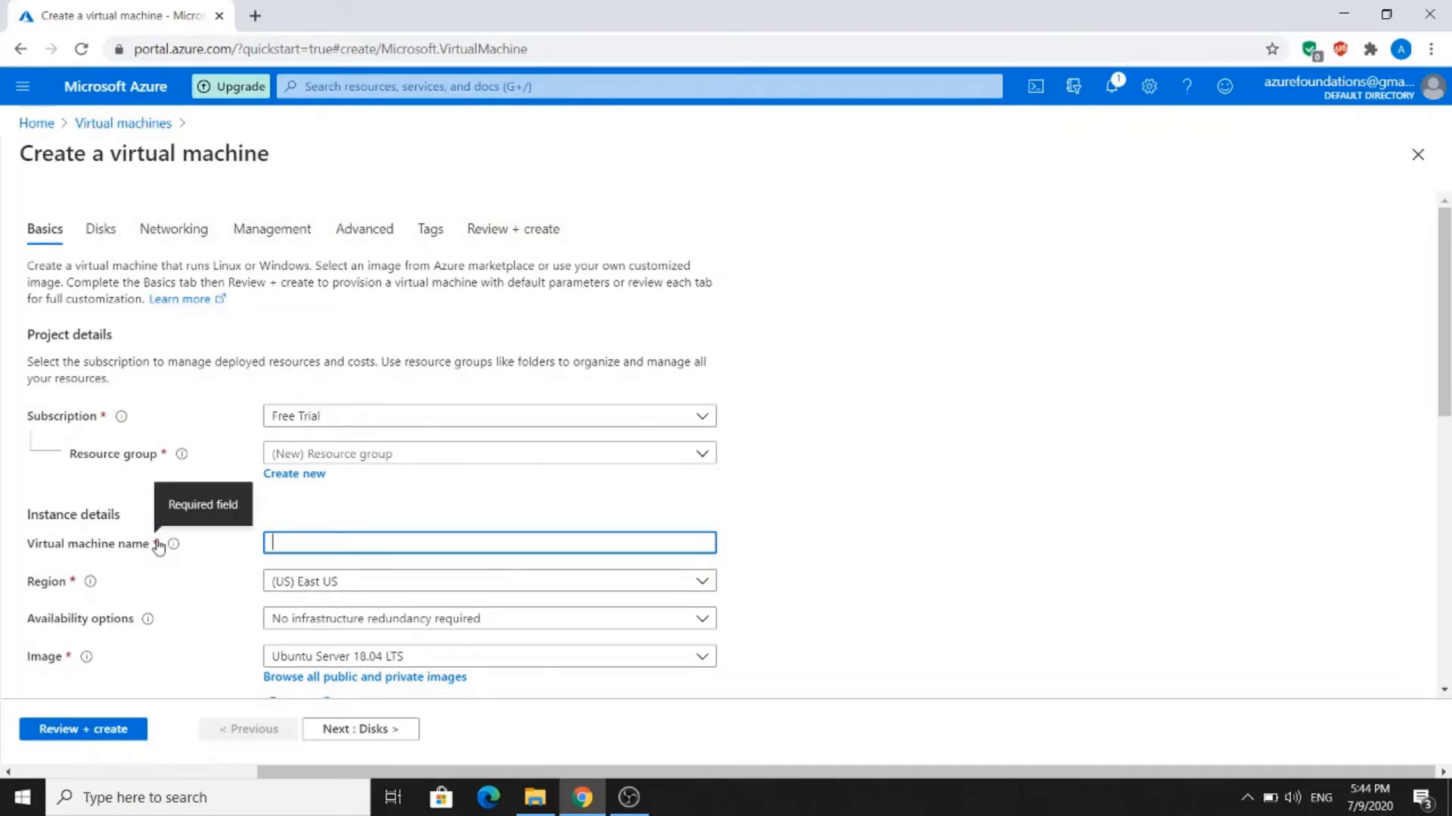
- Keep the Free Trial subscription and create a new resource group named AzureFoundationsRG for the virtual machine
mouse_move(75, 589)
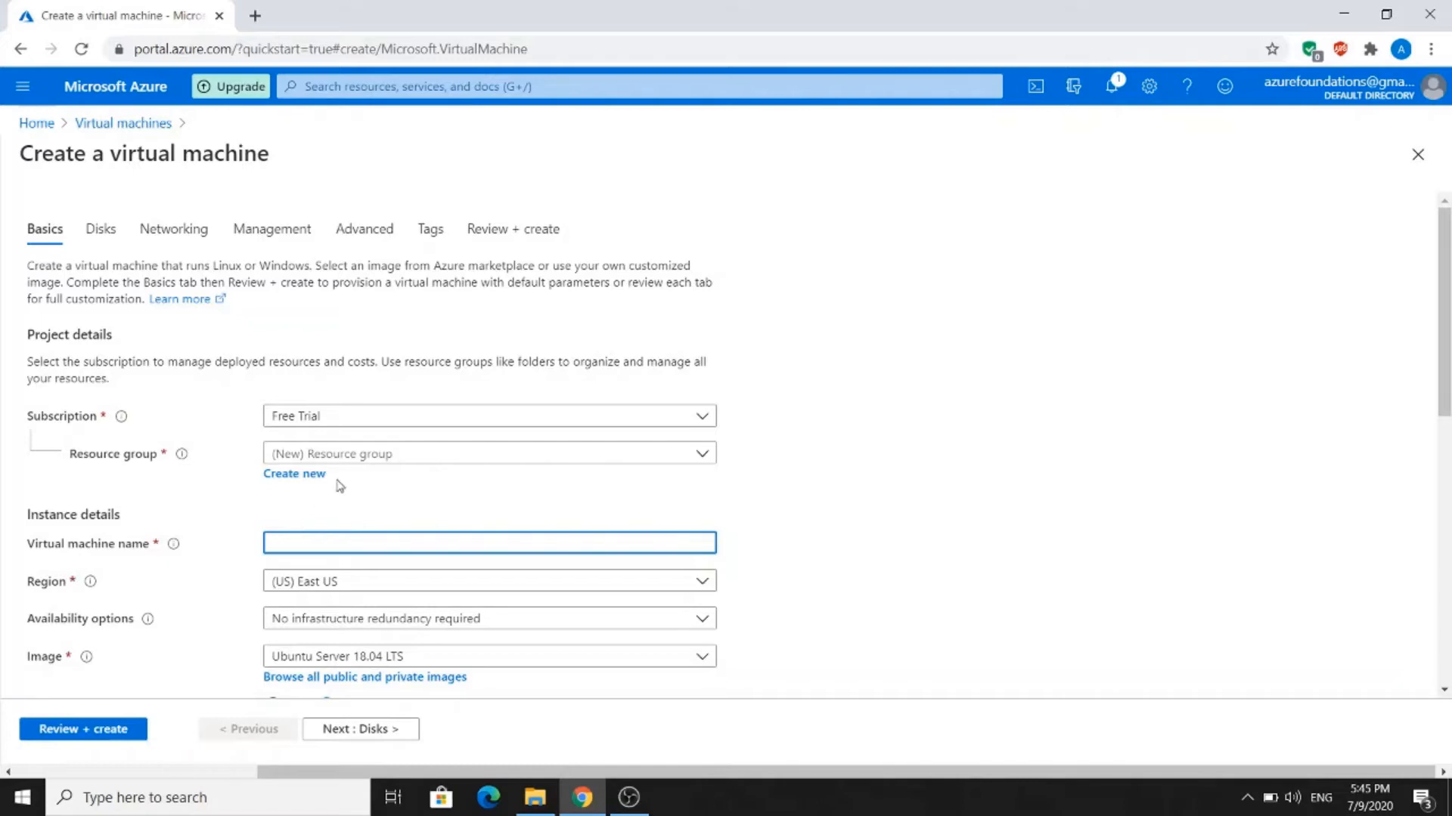
click(393, 417)
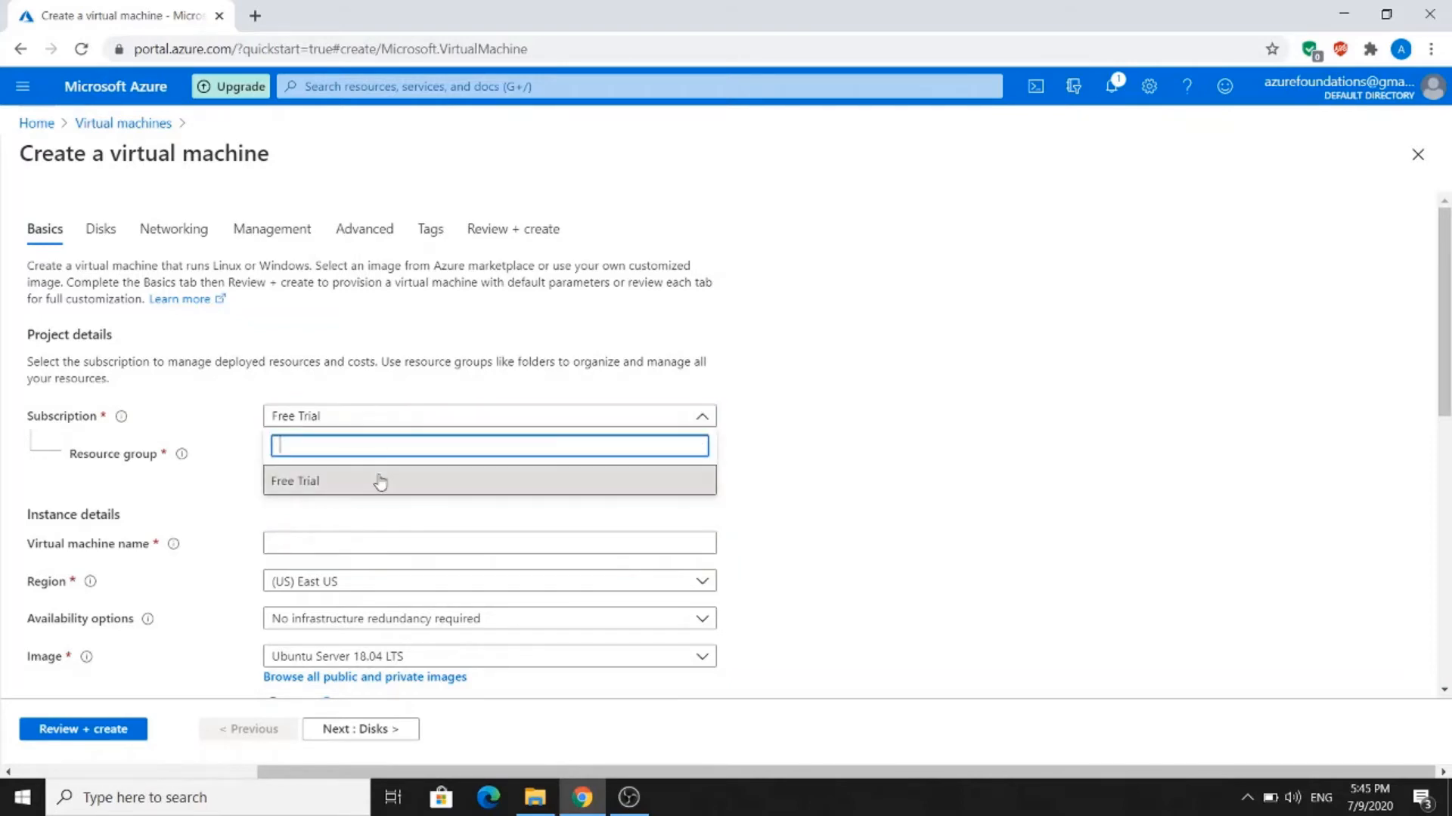
click(854, 452)
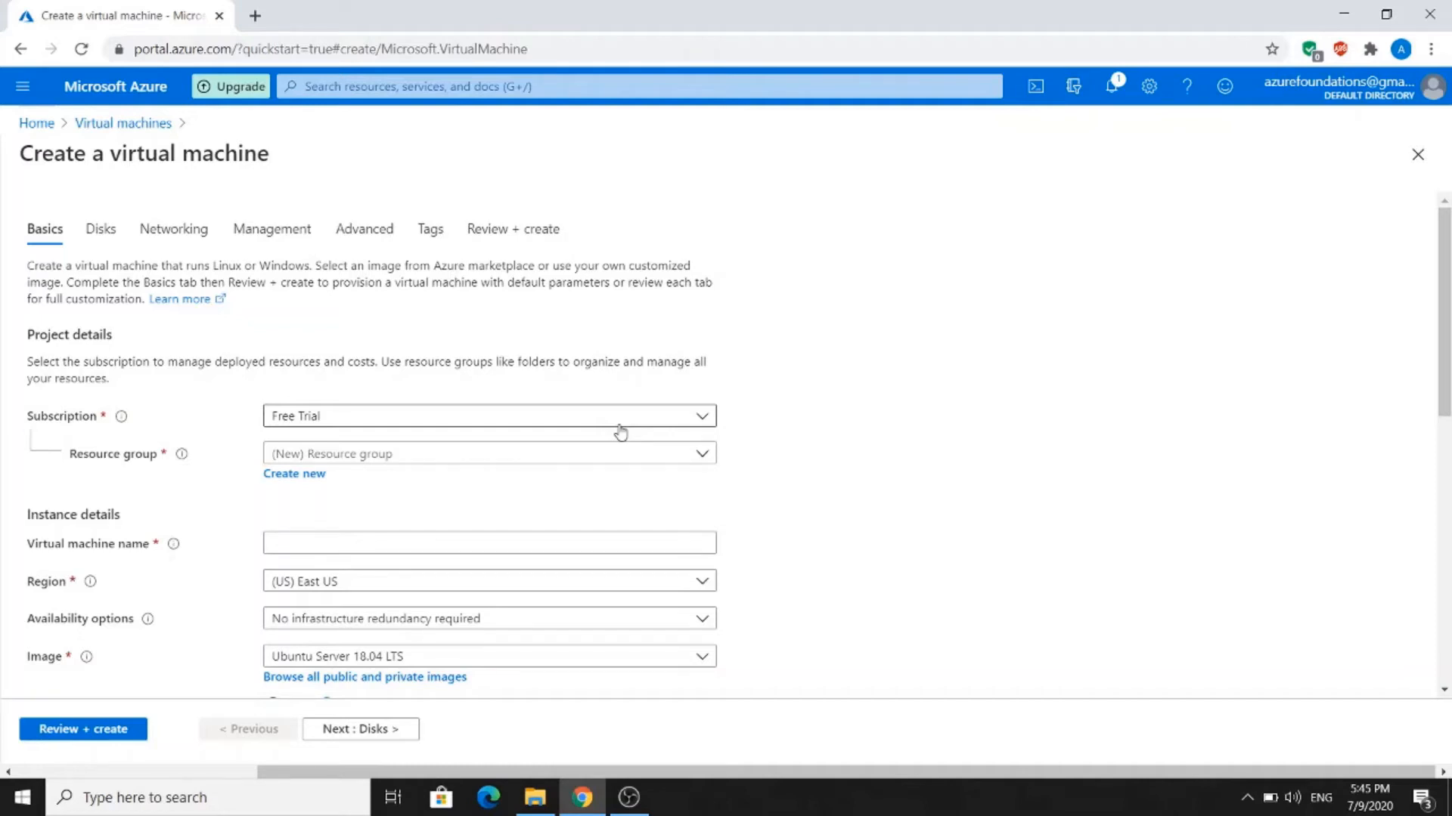
click(295, 474)
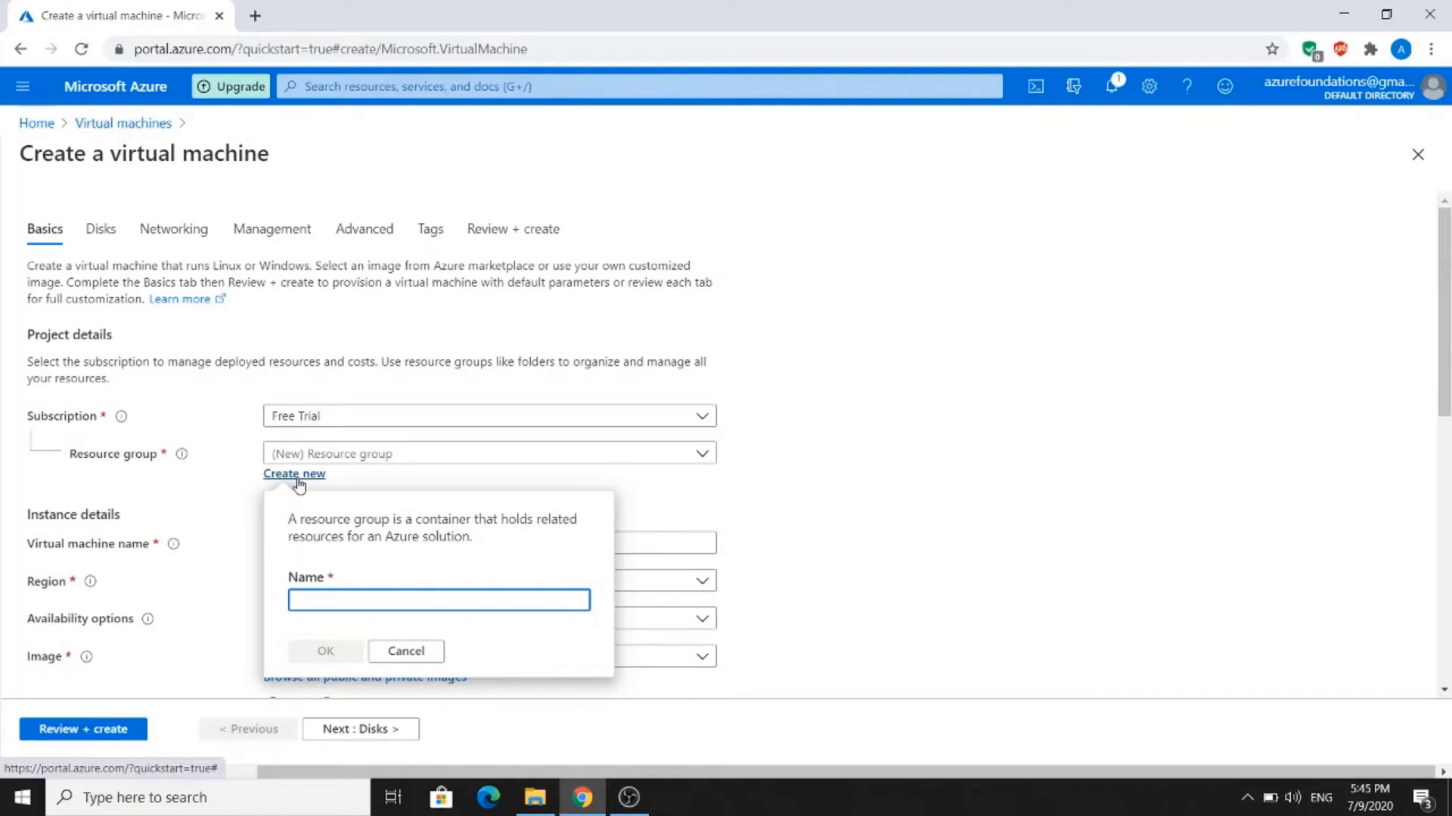
text(Azu)
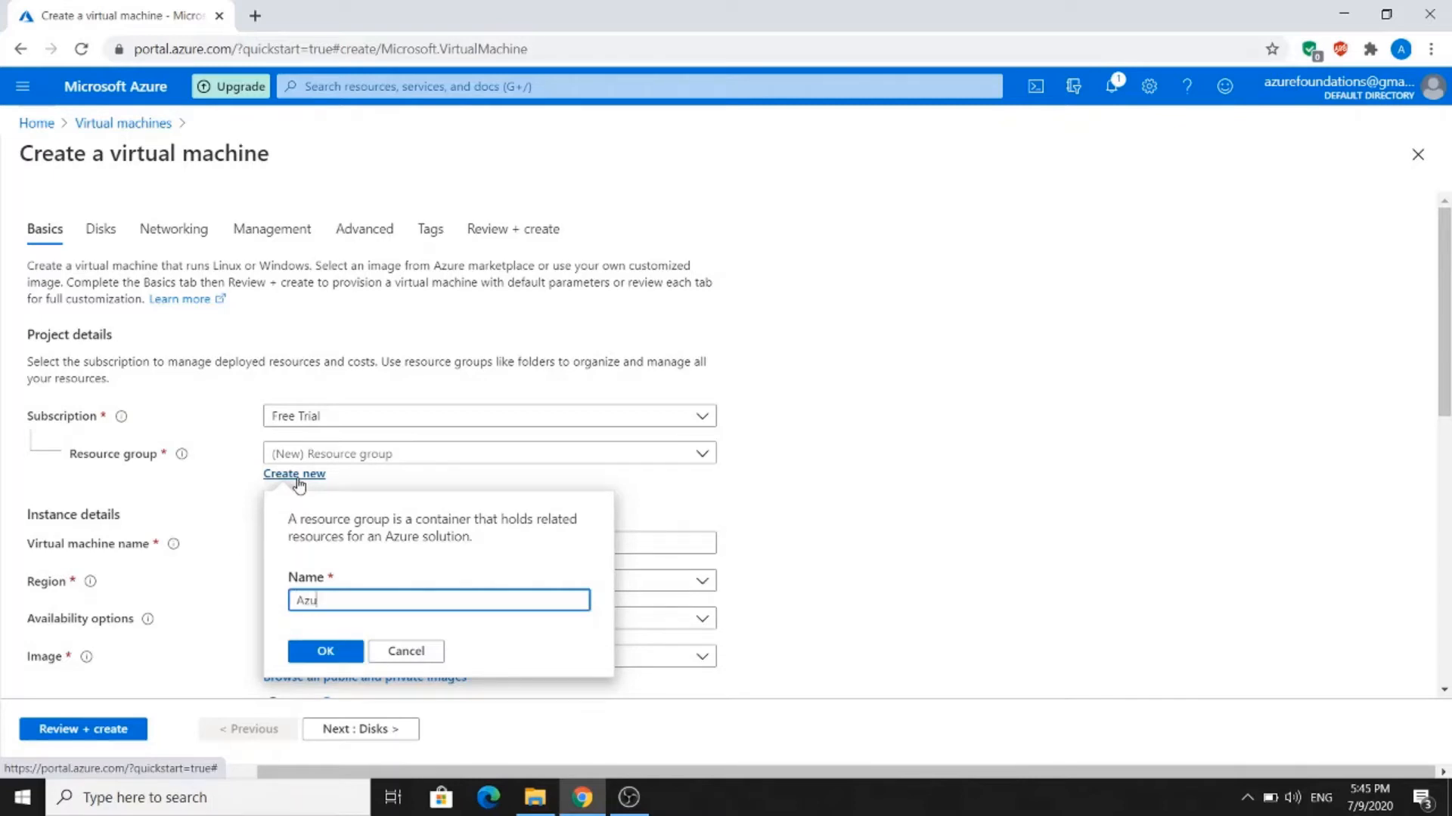
text(reFound)
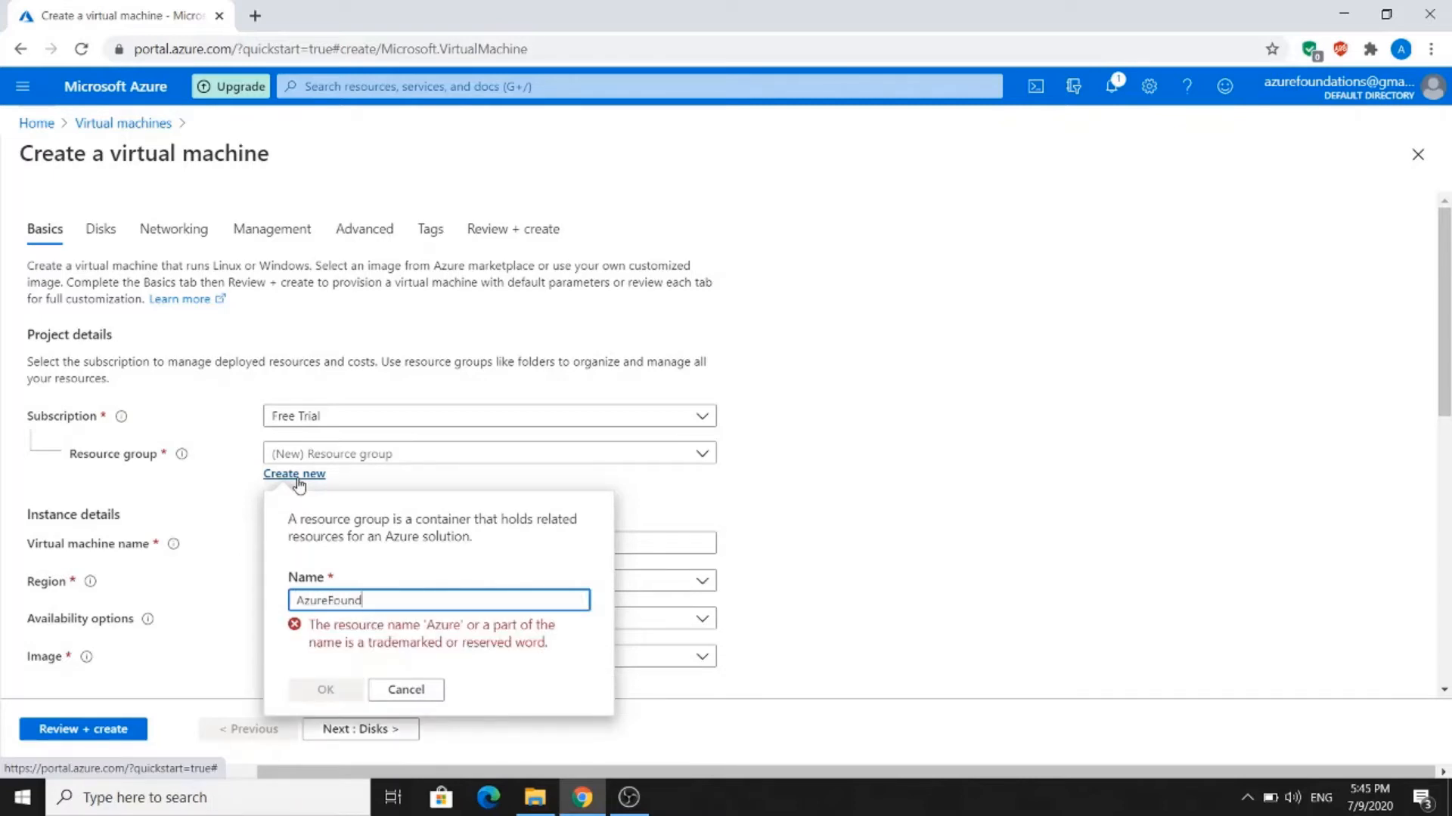
text(ationsRG)
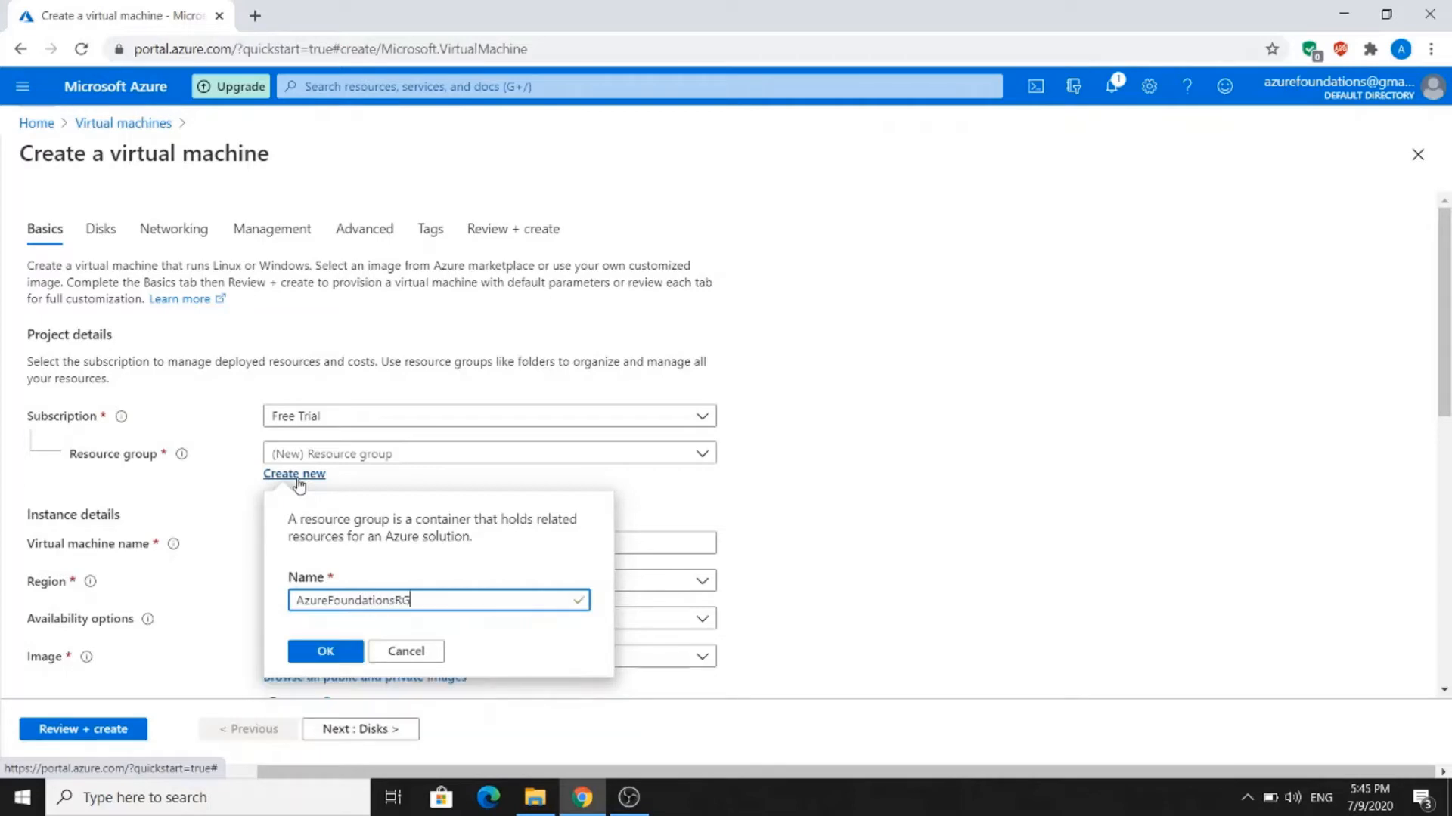
click(327, 652)
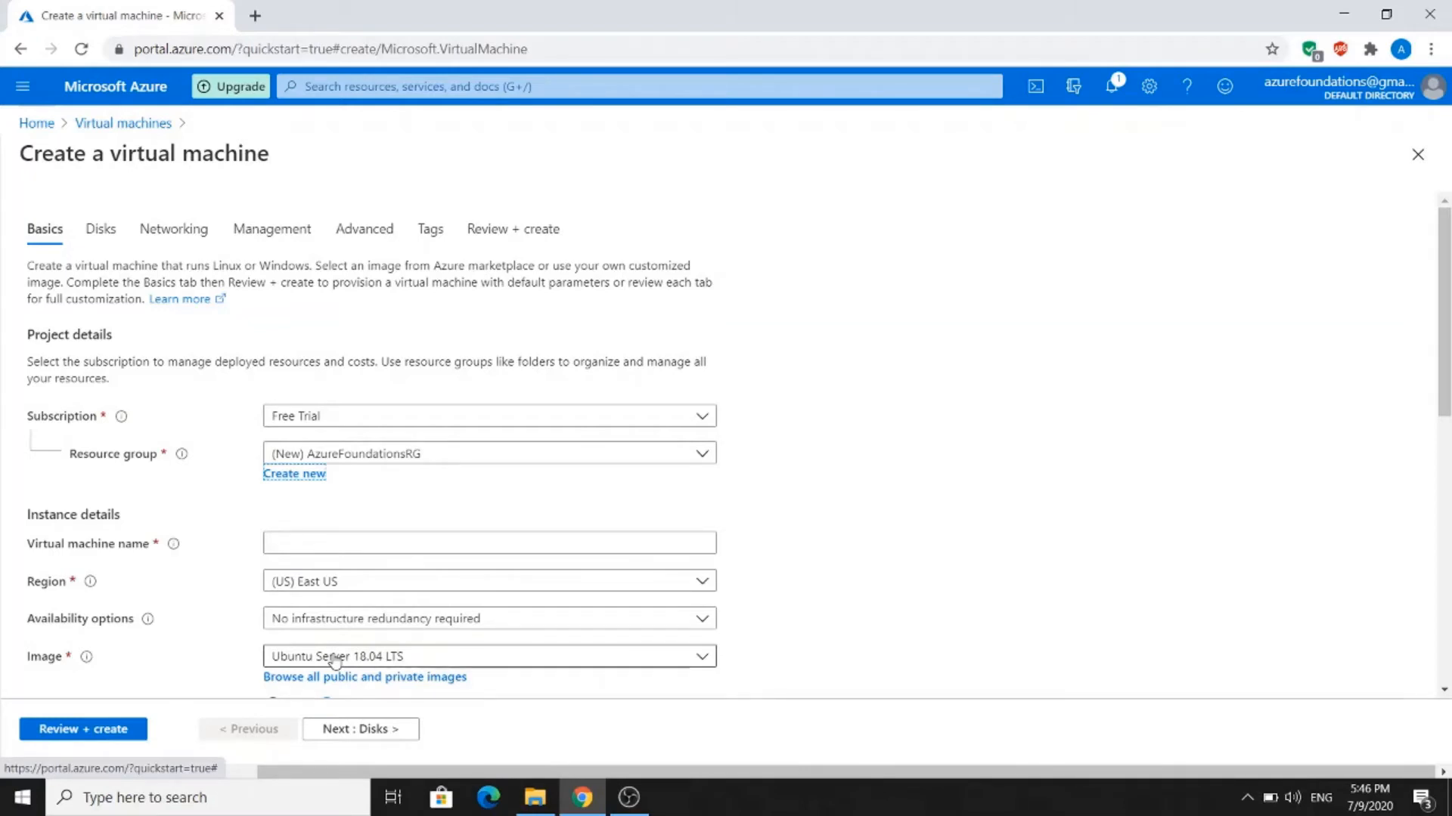
- Name the virtual machine AzureFoundationsVM and set its region to (Europe) West Europe
click(310, 550)
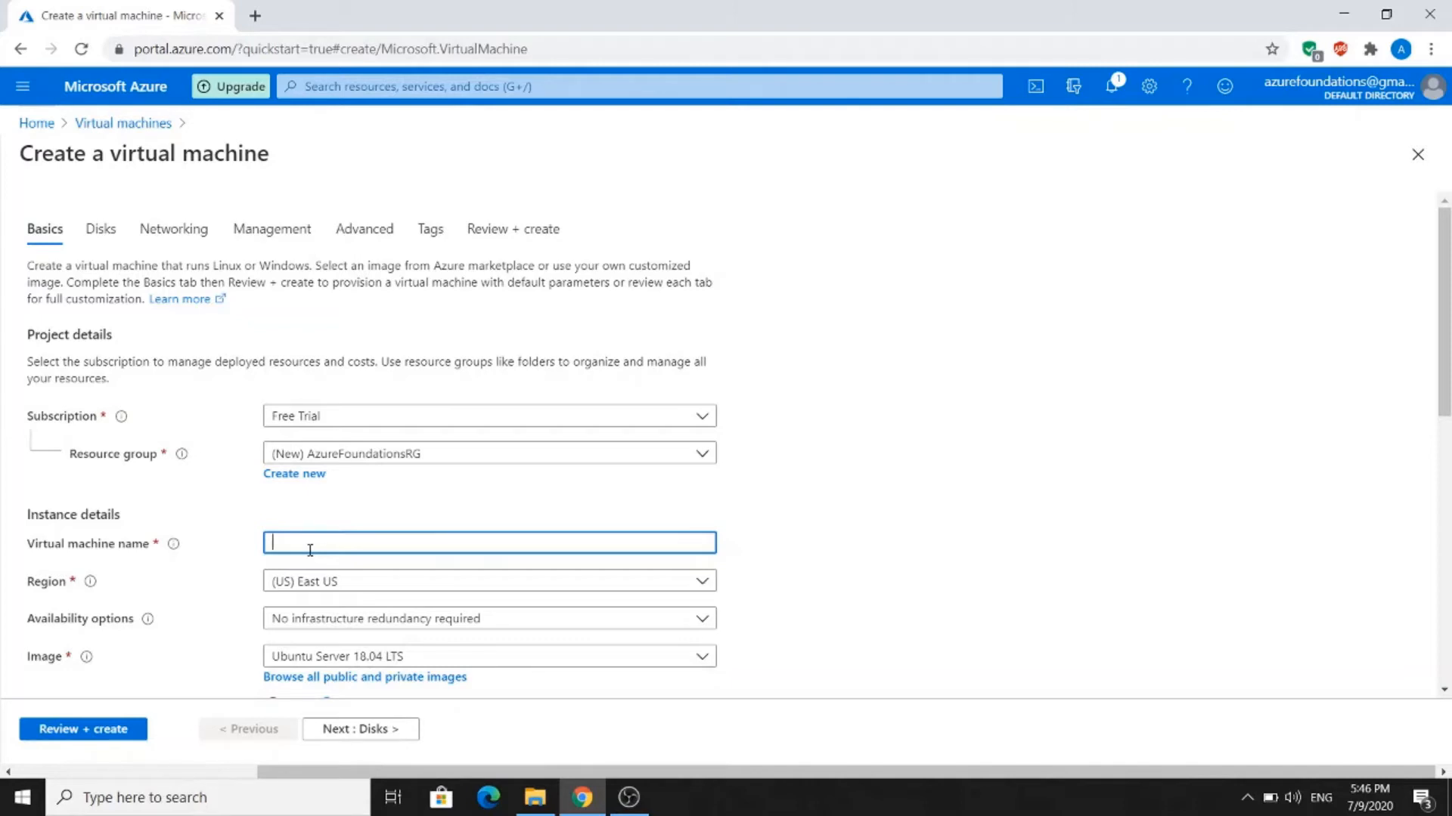
text(AzureFoundationsVM)
click(329, 584)
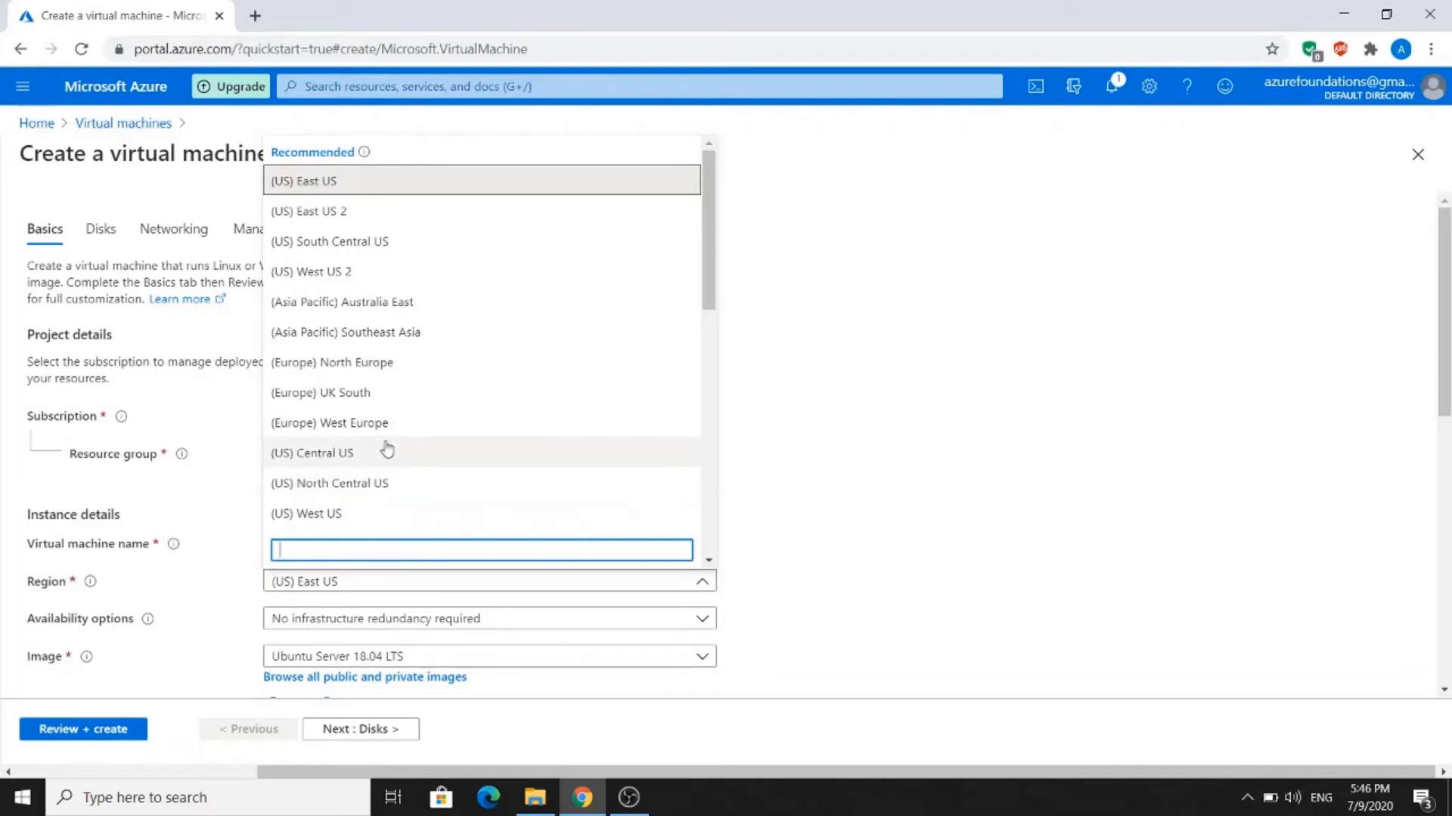
click(385, 439)
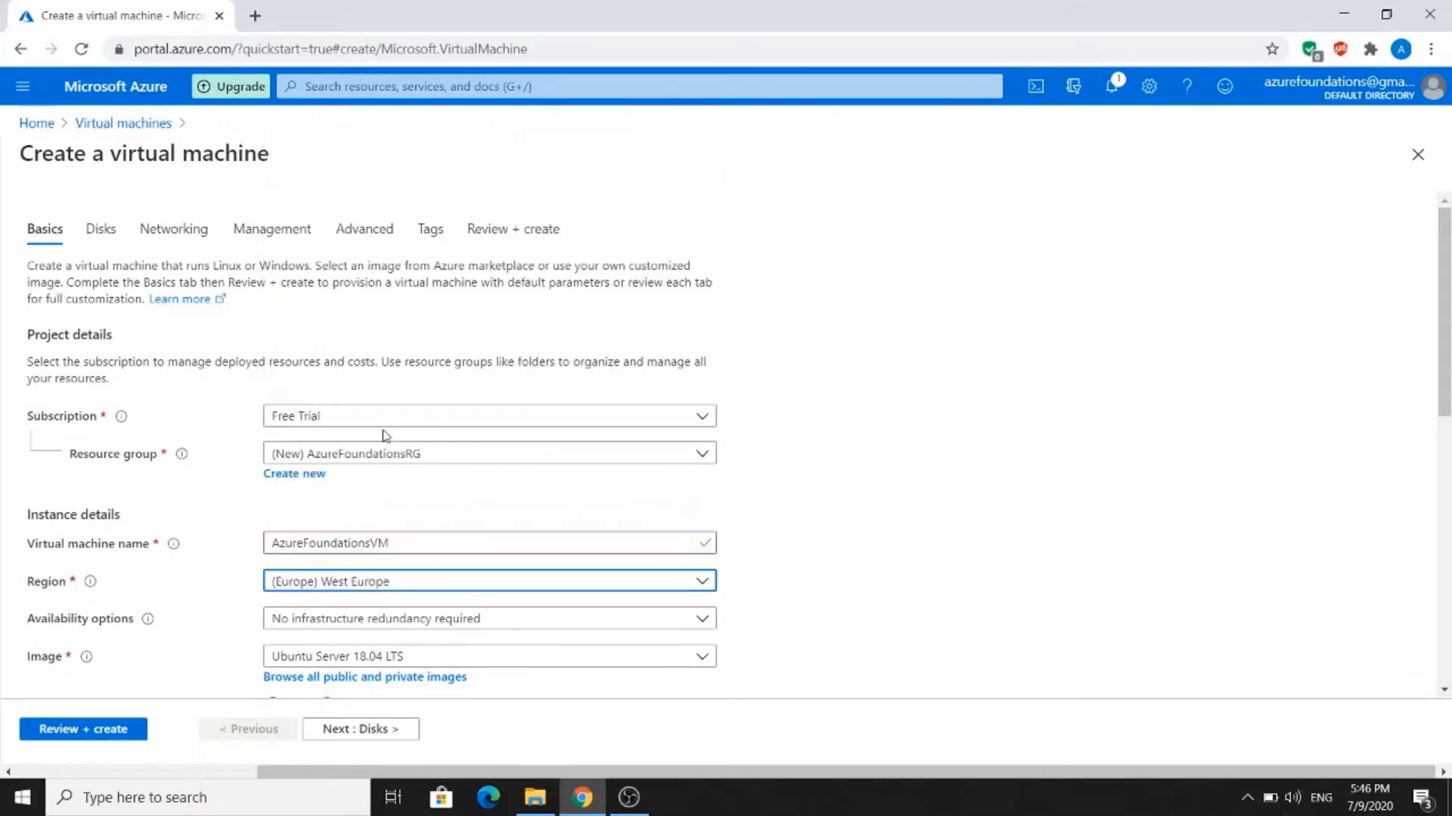
- Keep the availability option at no infrastructure redundancy required and set the image to Windows Server 2019 Datacenter
drag(1444, 410, 1445, 513)
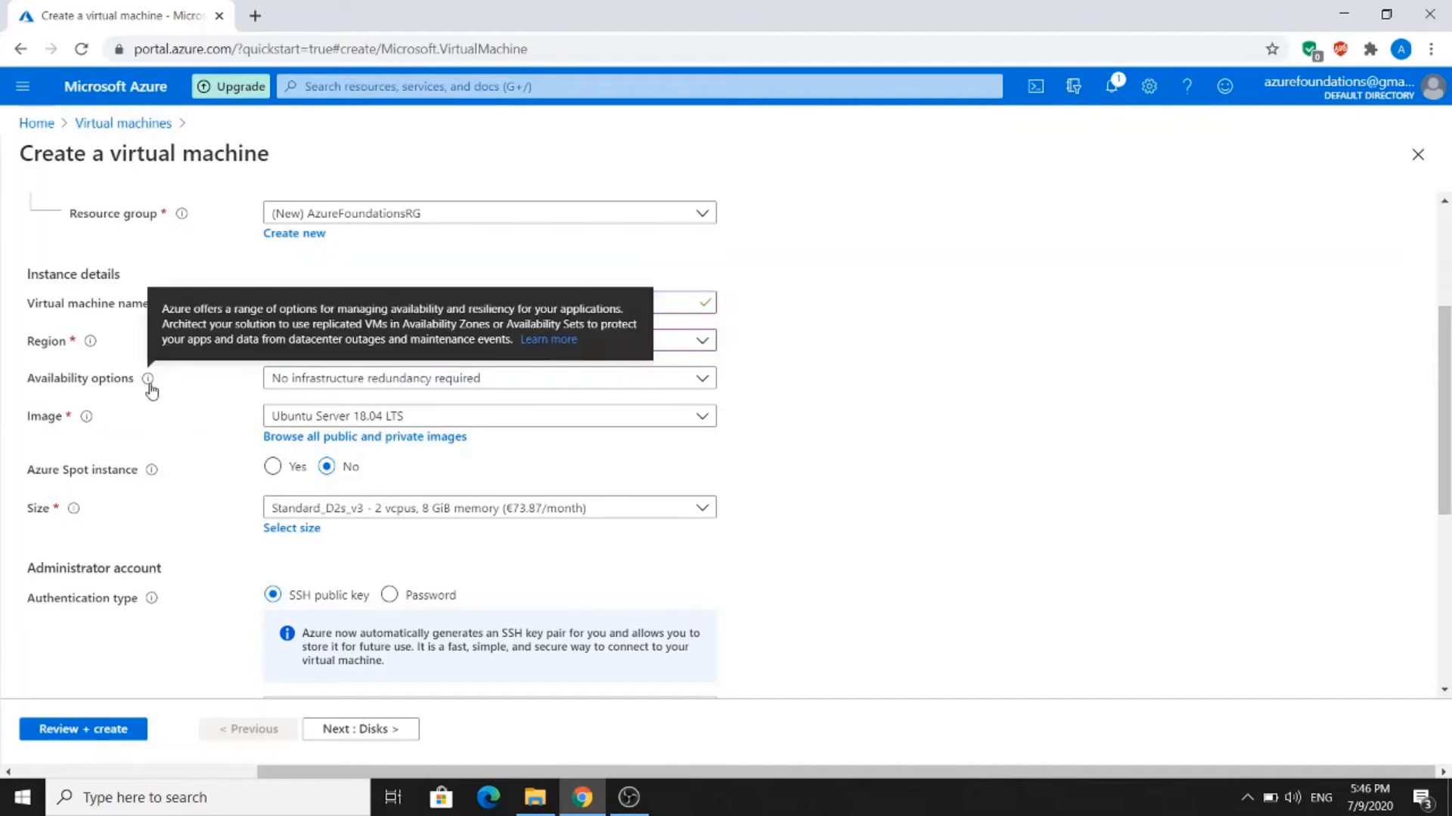
mouse_move(148, 381)
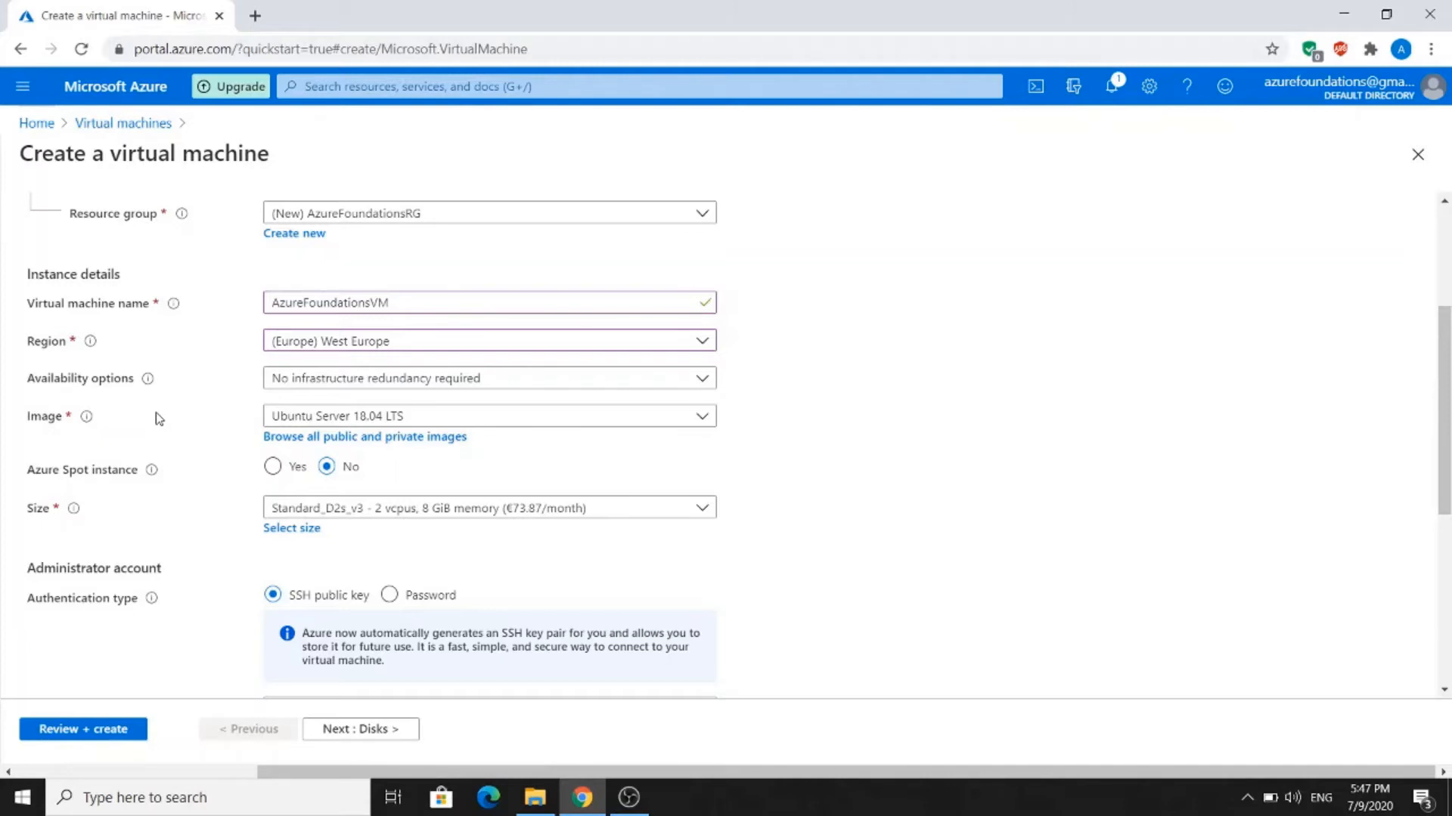
click(655, 382)
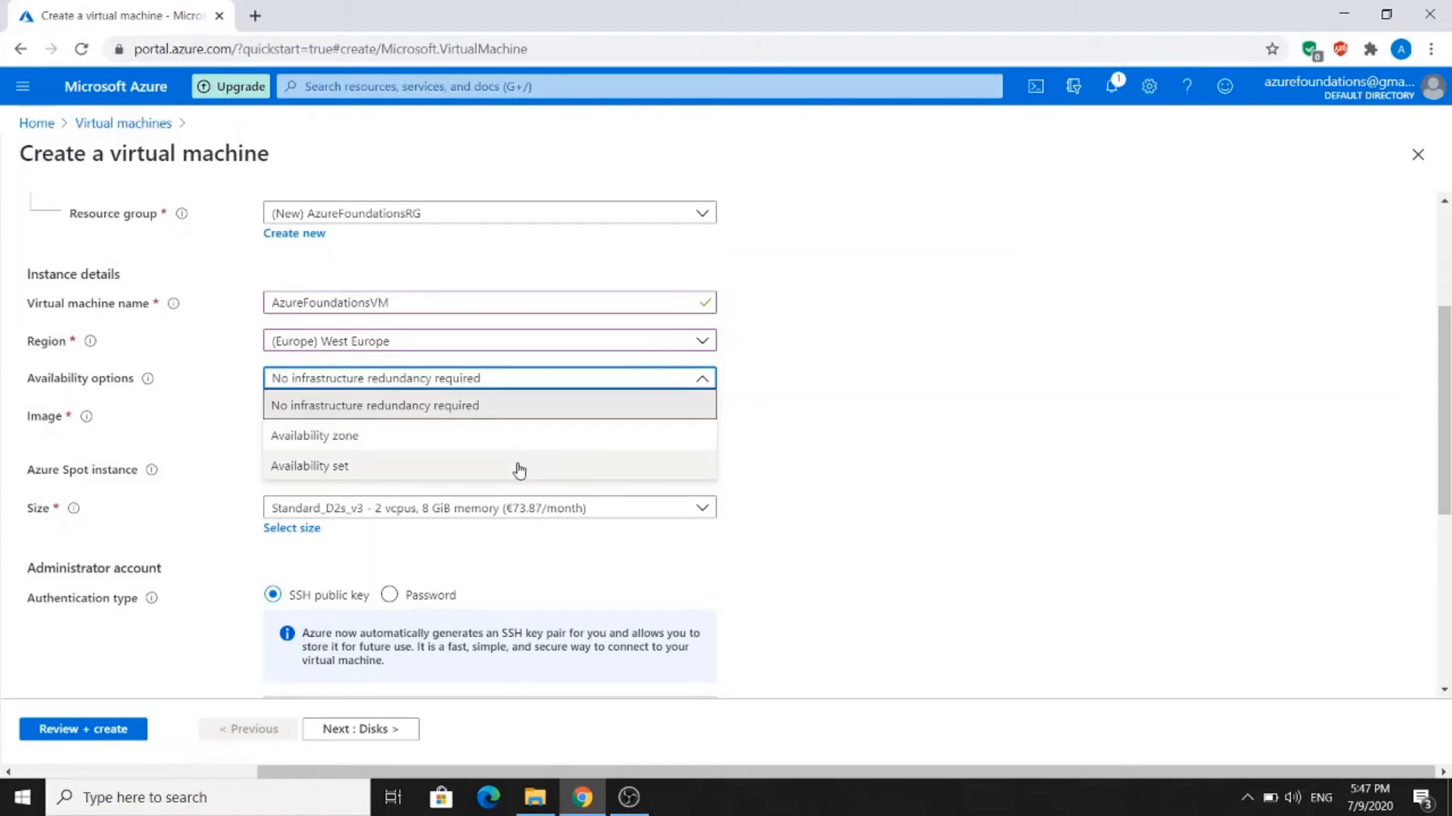
click(954, 446)
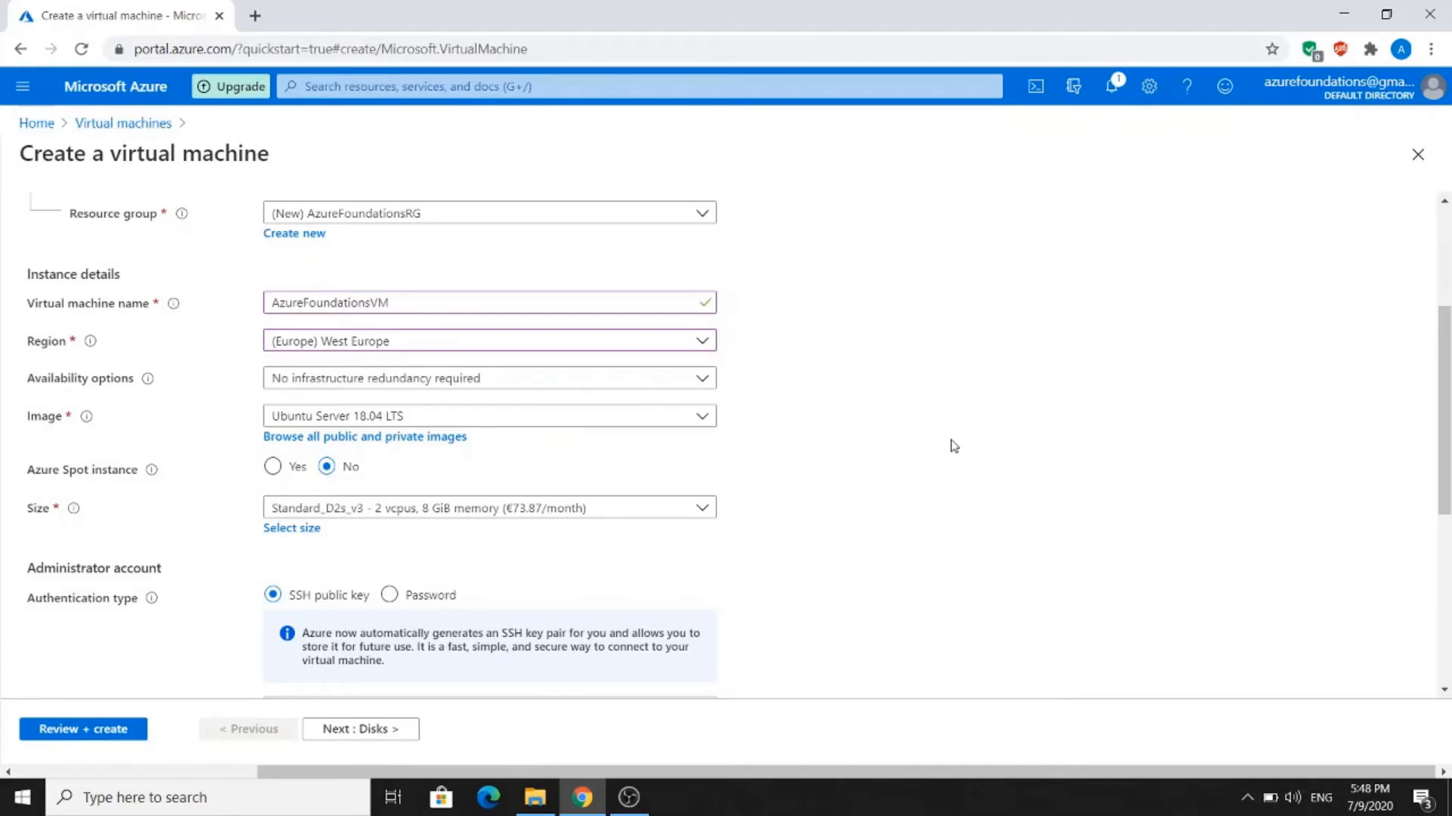
click(701, 418)
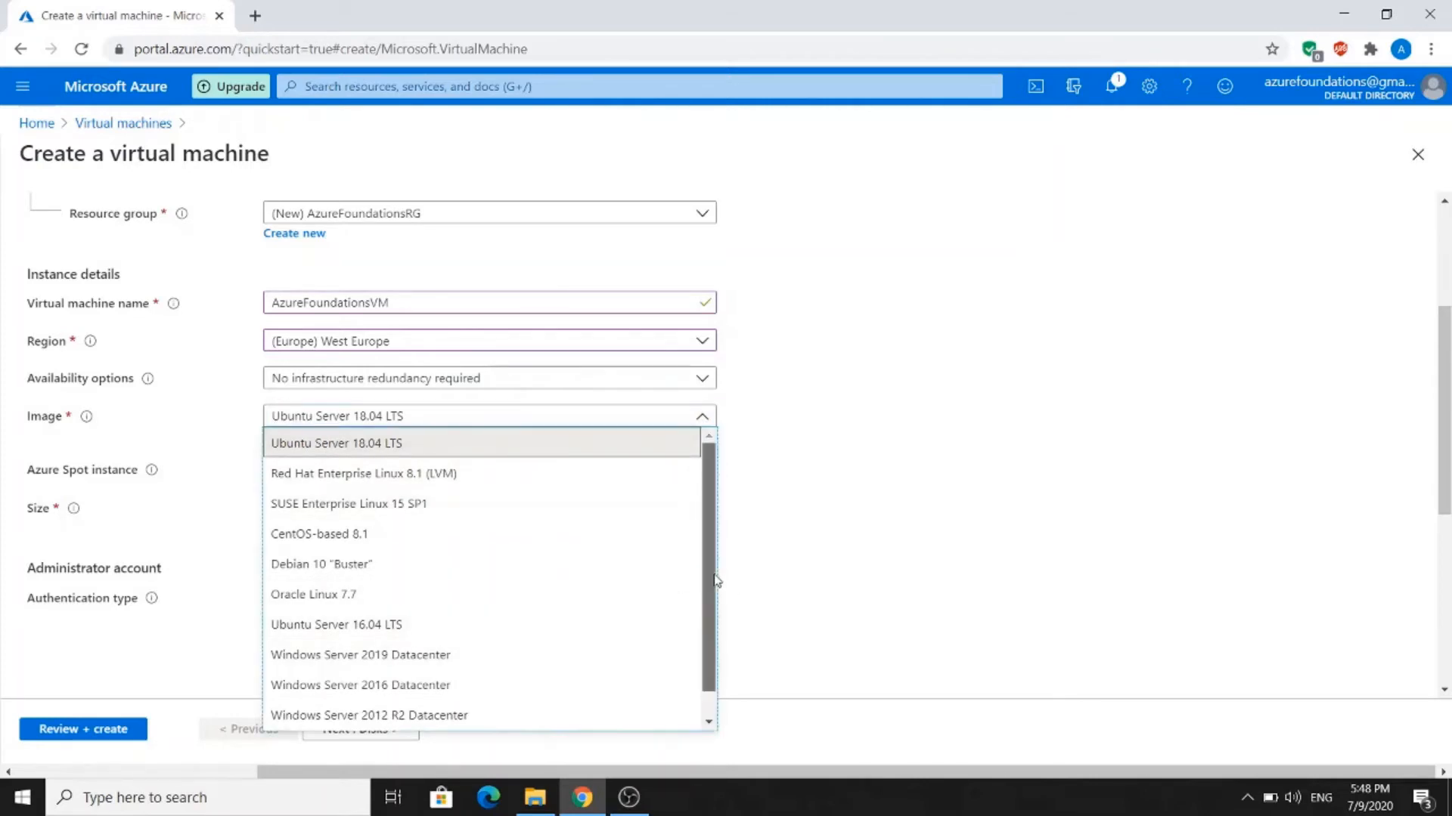
scroll(716, 581, down, 1)
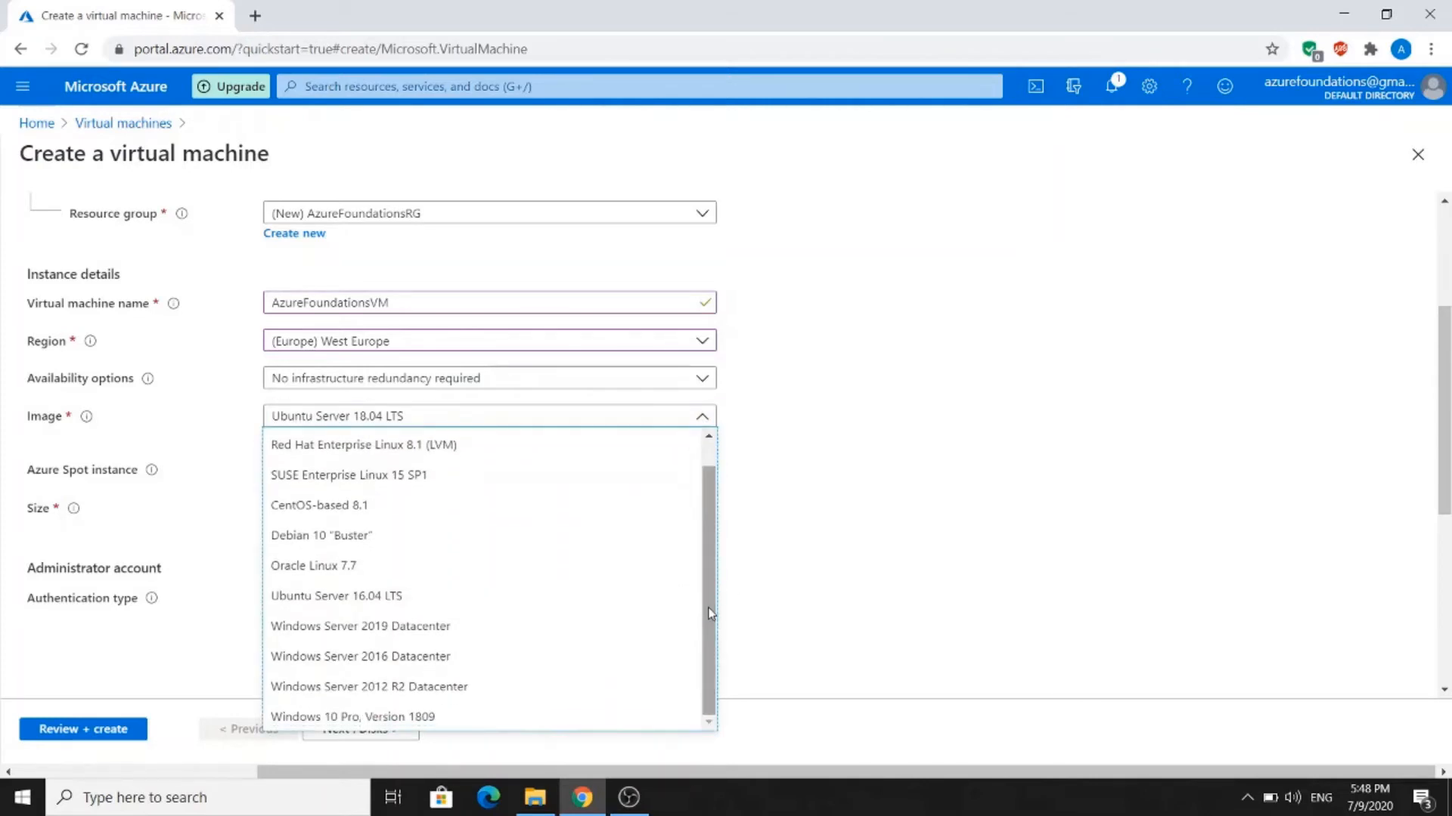
click(634, 638)
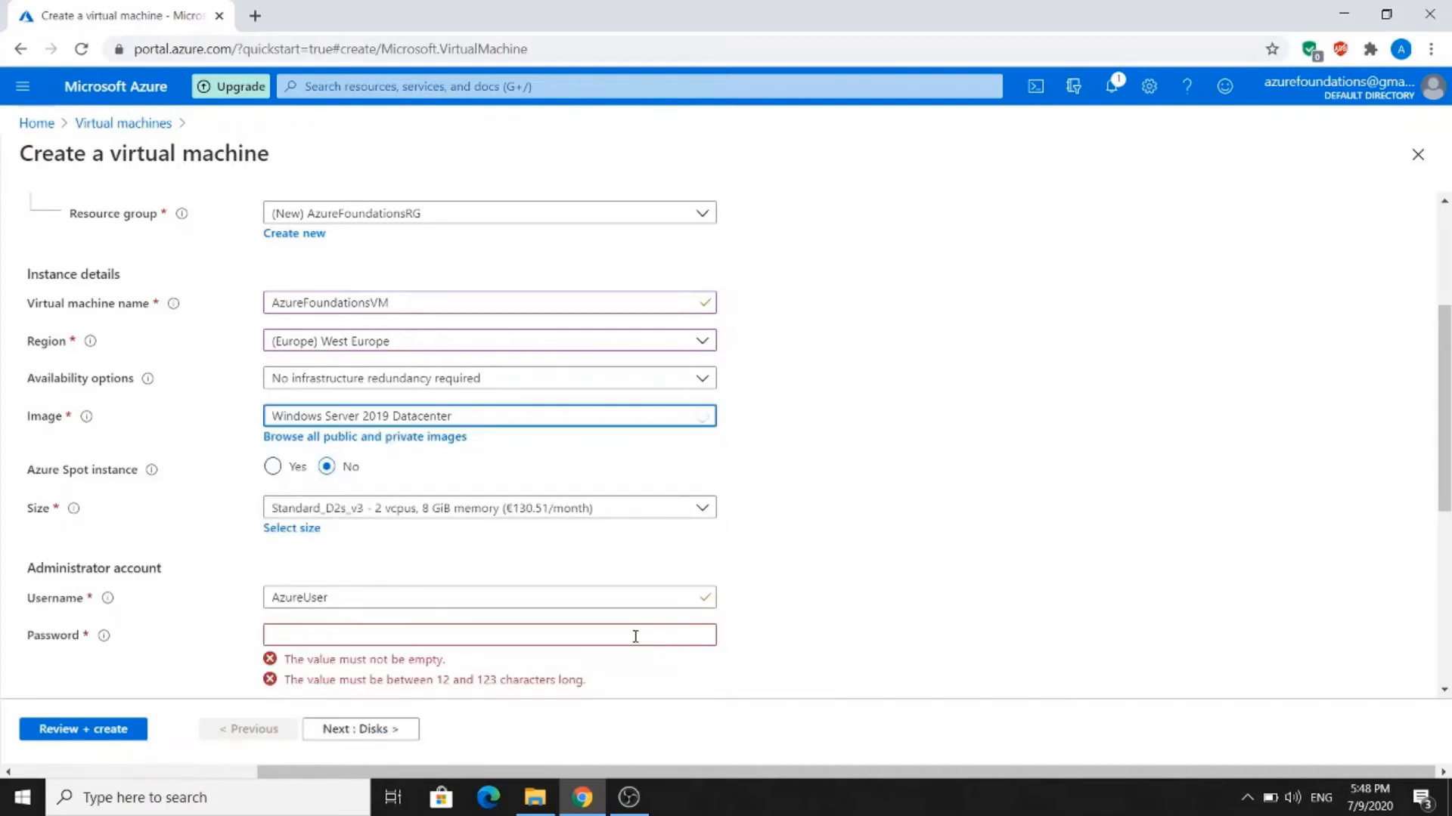
- Change the virtual machine's size to B2ms, with 2 vCPUs and 8 GiB of RAM
click(307, 532)
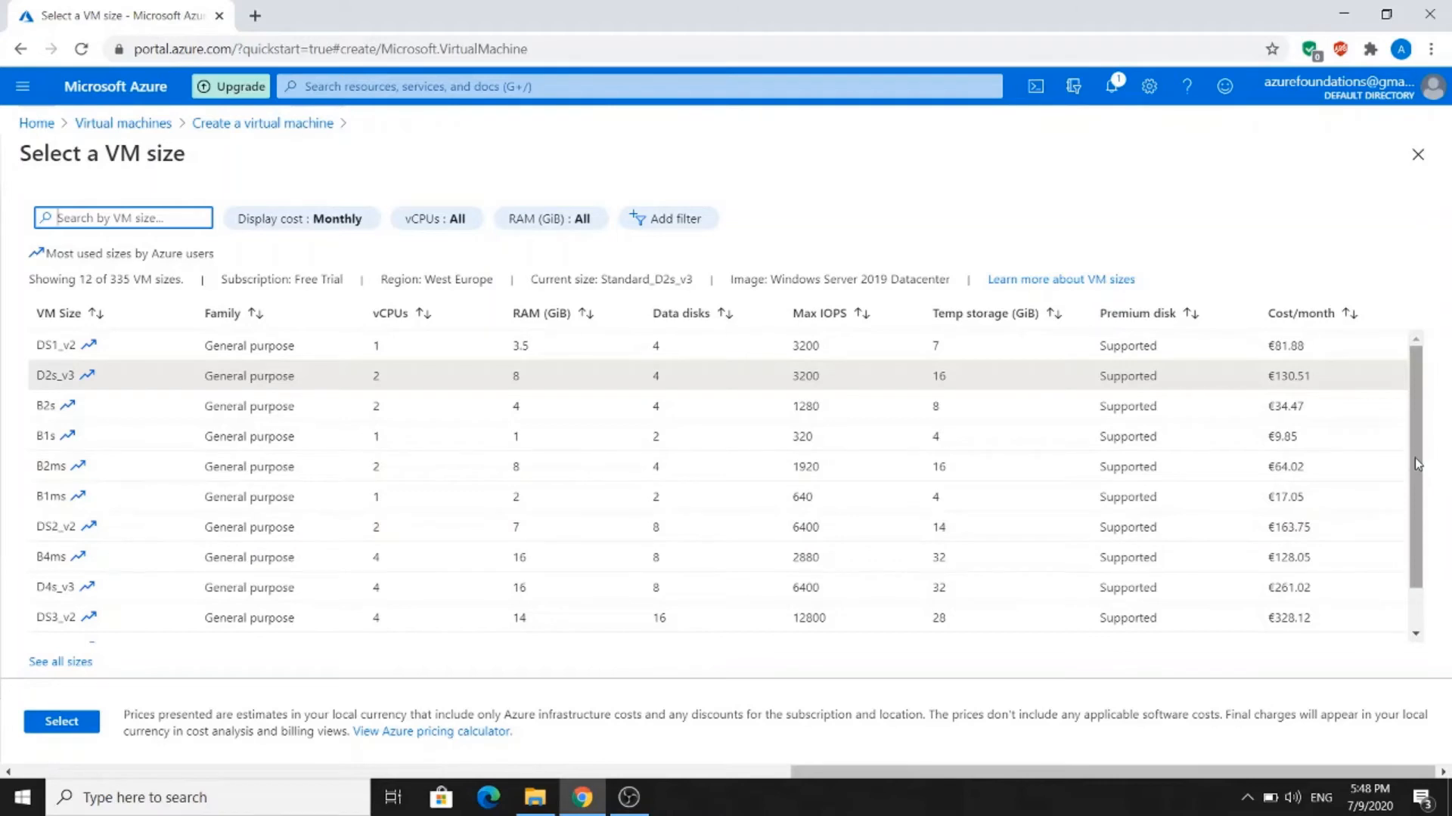
scroll(1414, 456, down, 2)
scroll(1414, 457, up, 2)
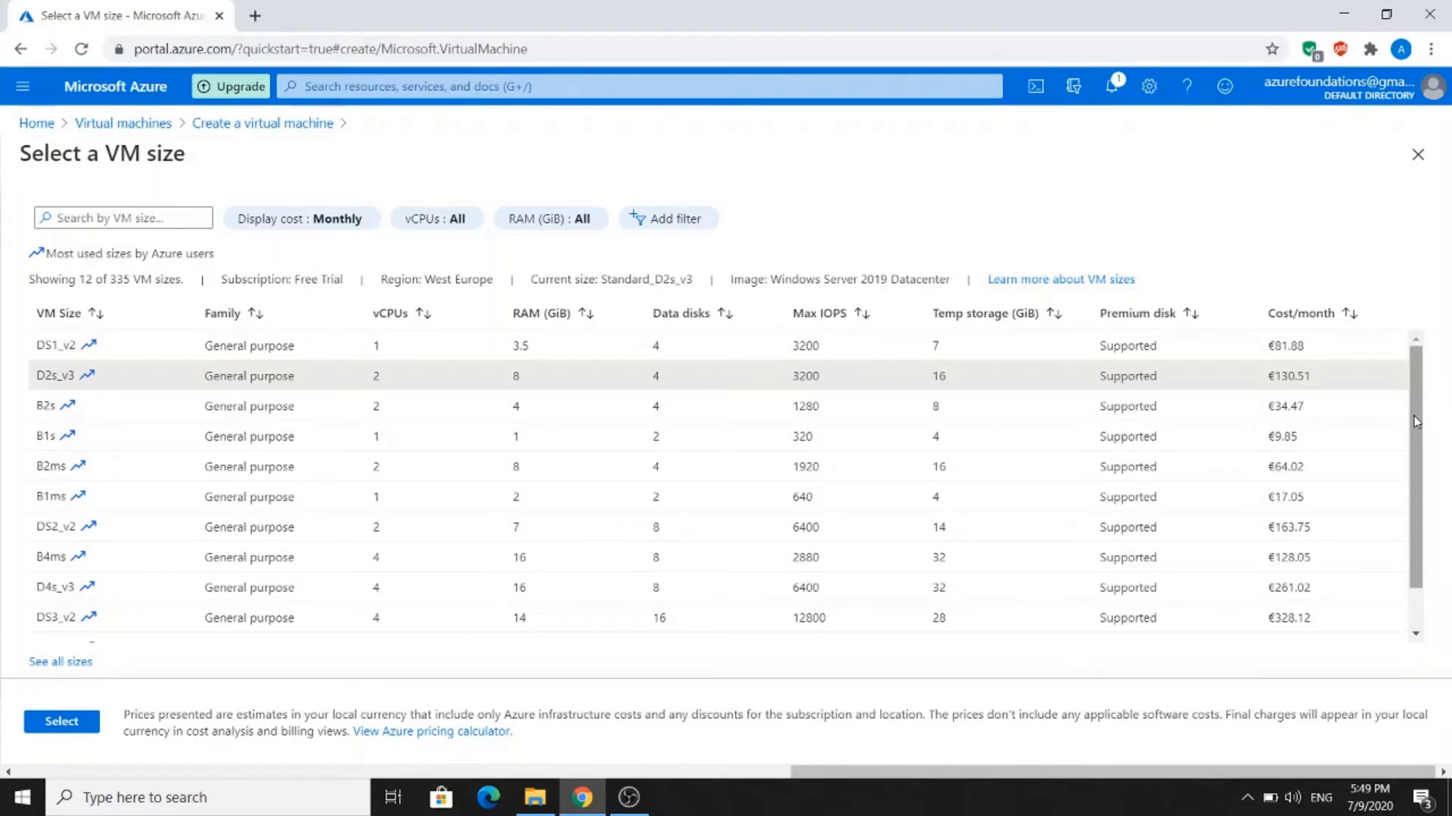
scroll(1412, 527, down, 1)
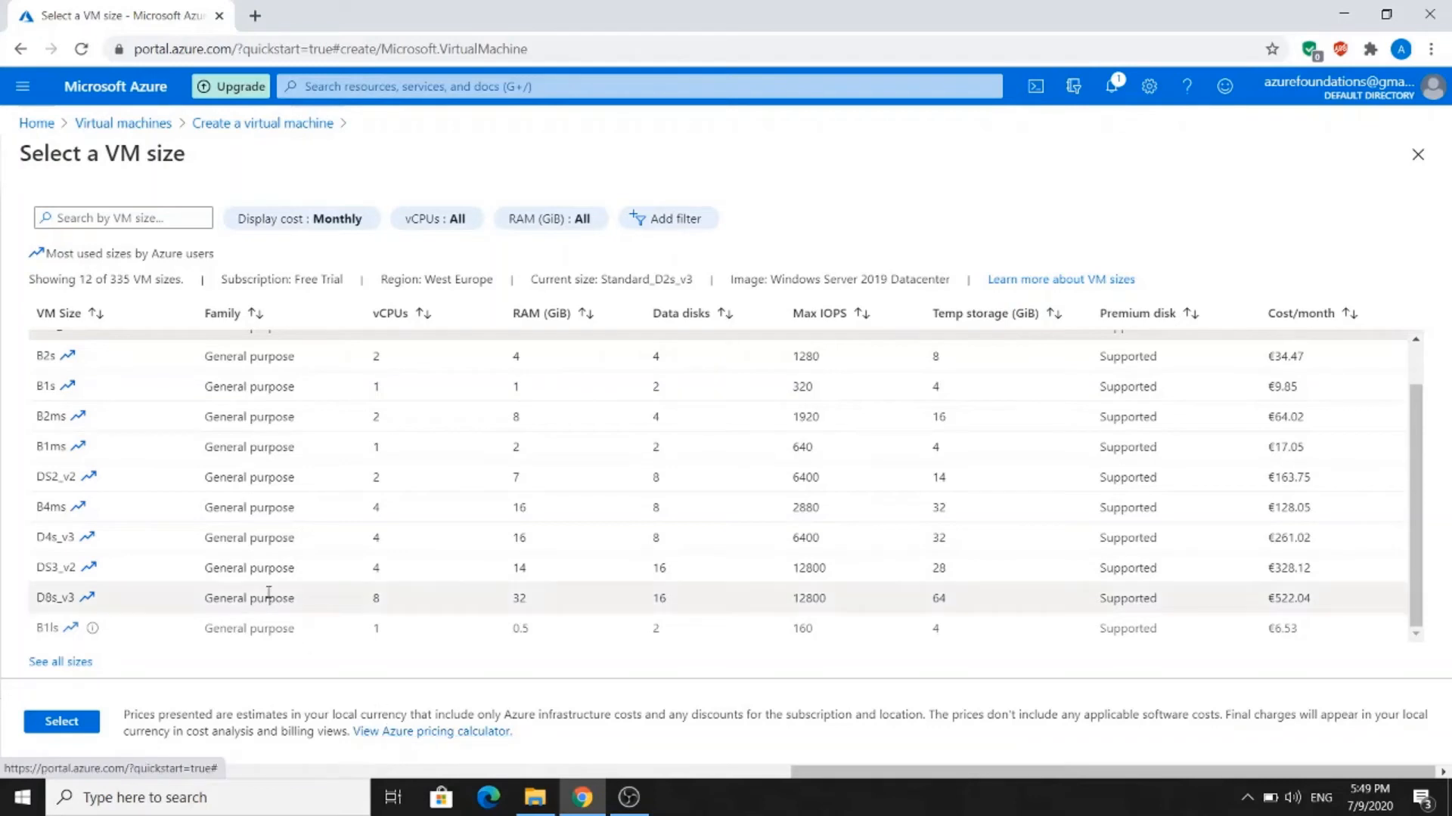
click(50, 415)
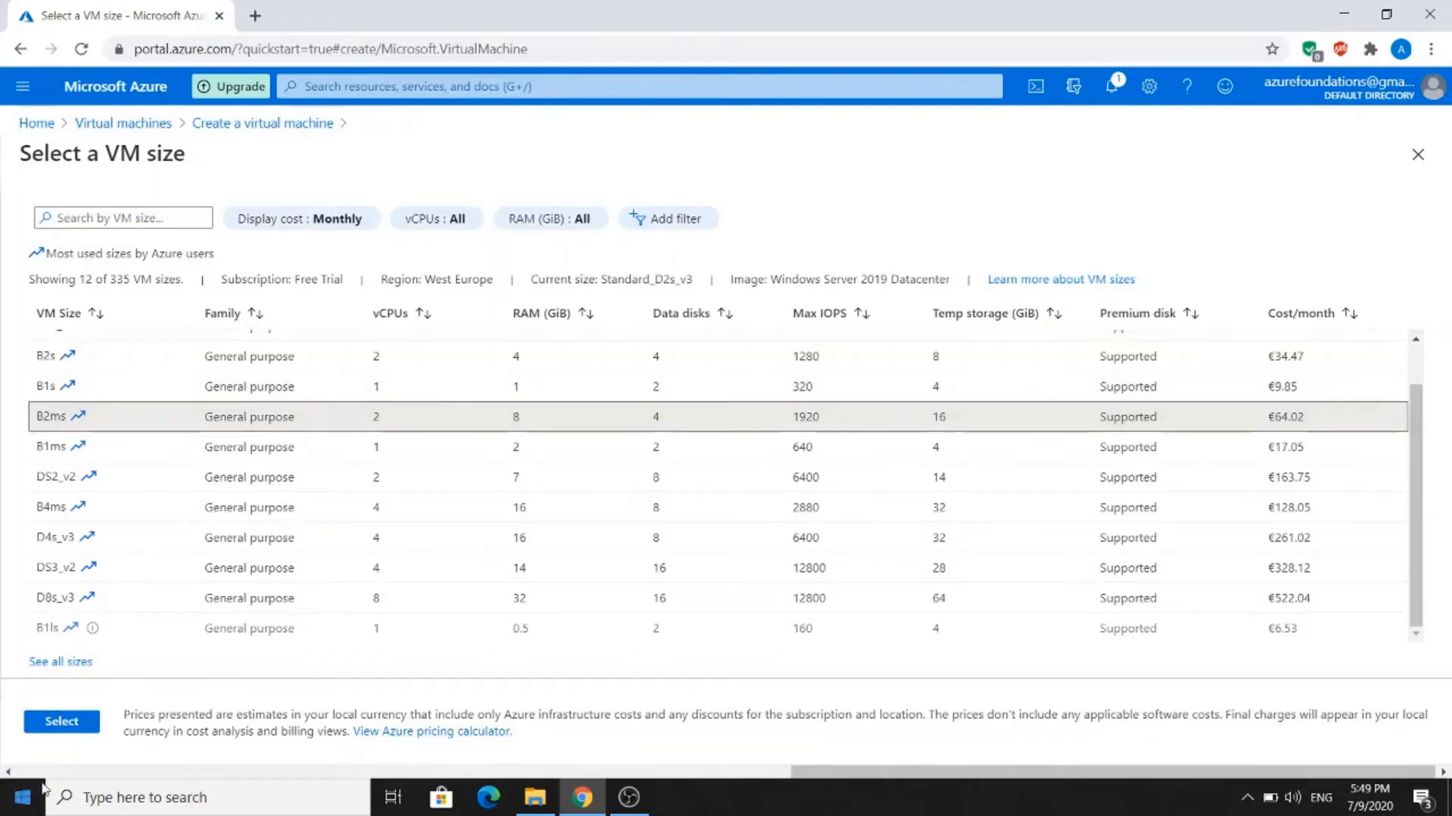
click(45, 728)
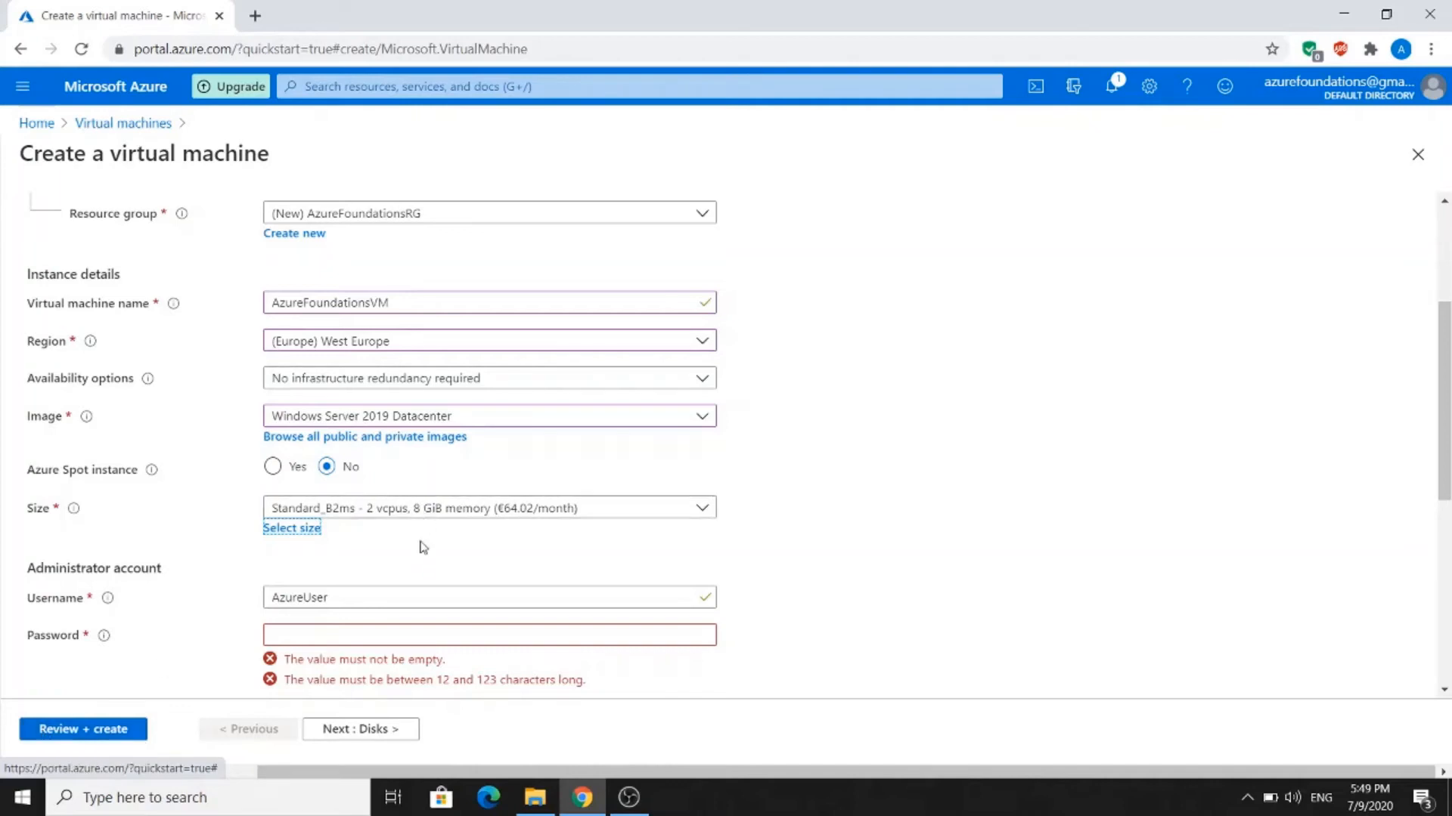
- Set the administrator account's username to AzureFoundations
click(409, 595)
key(ctrl+a)
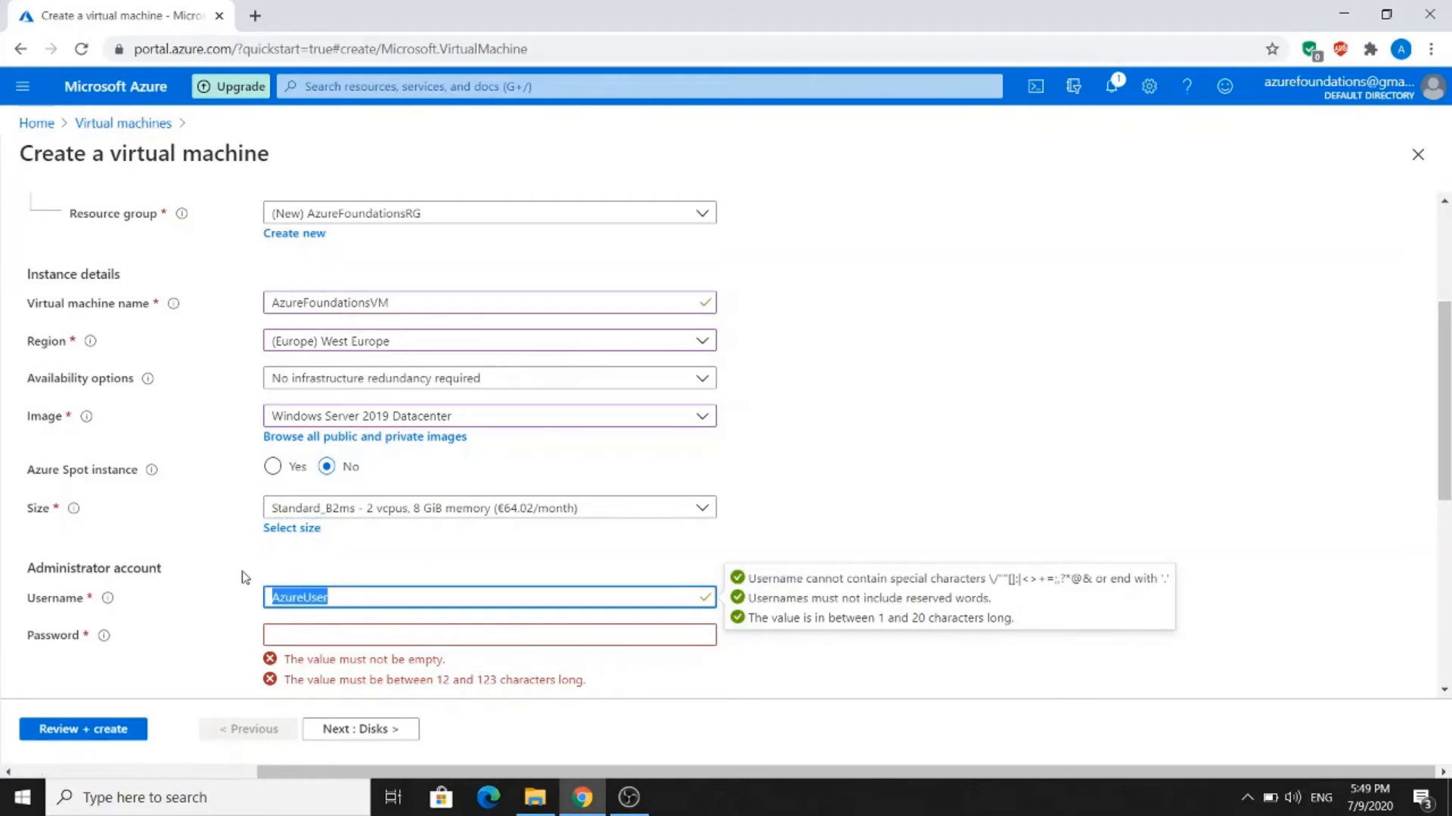
text(Azure)
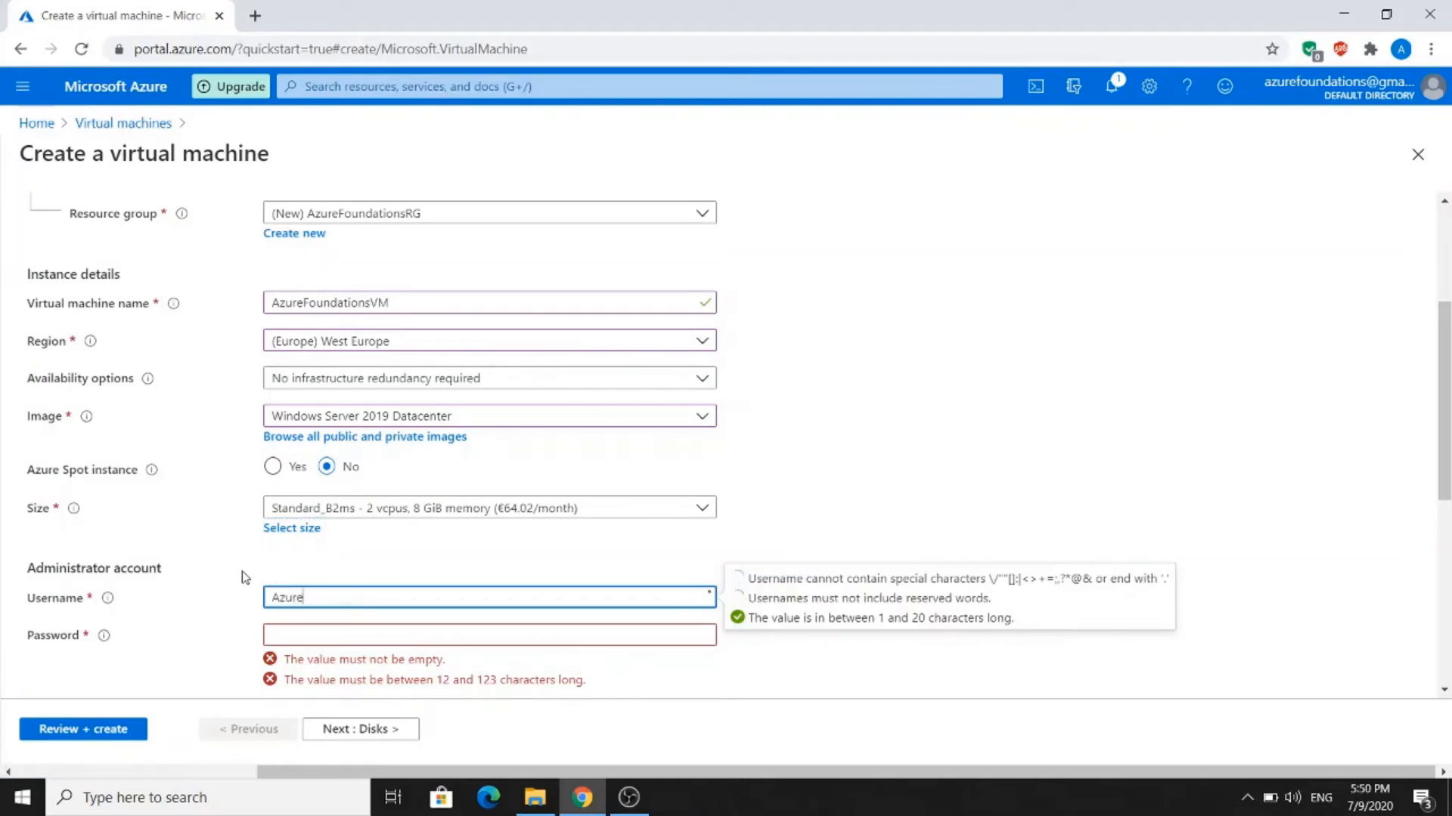
text(Foundations)
- Enter the administrator account's password and repeat it in the password confirmation
click(374, 636)
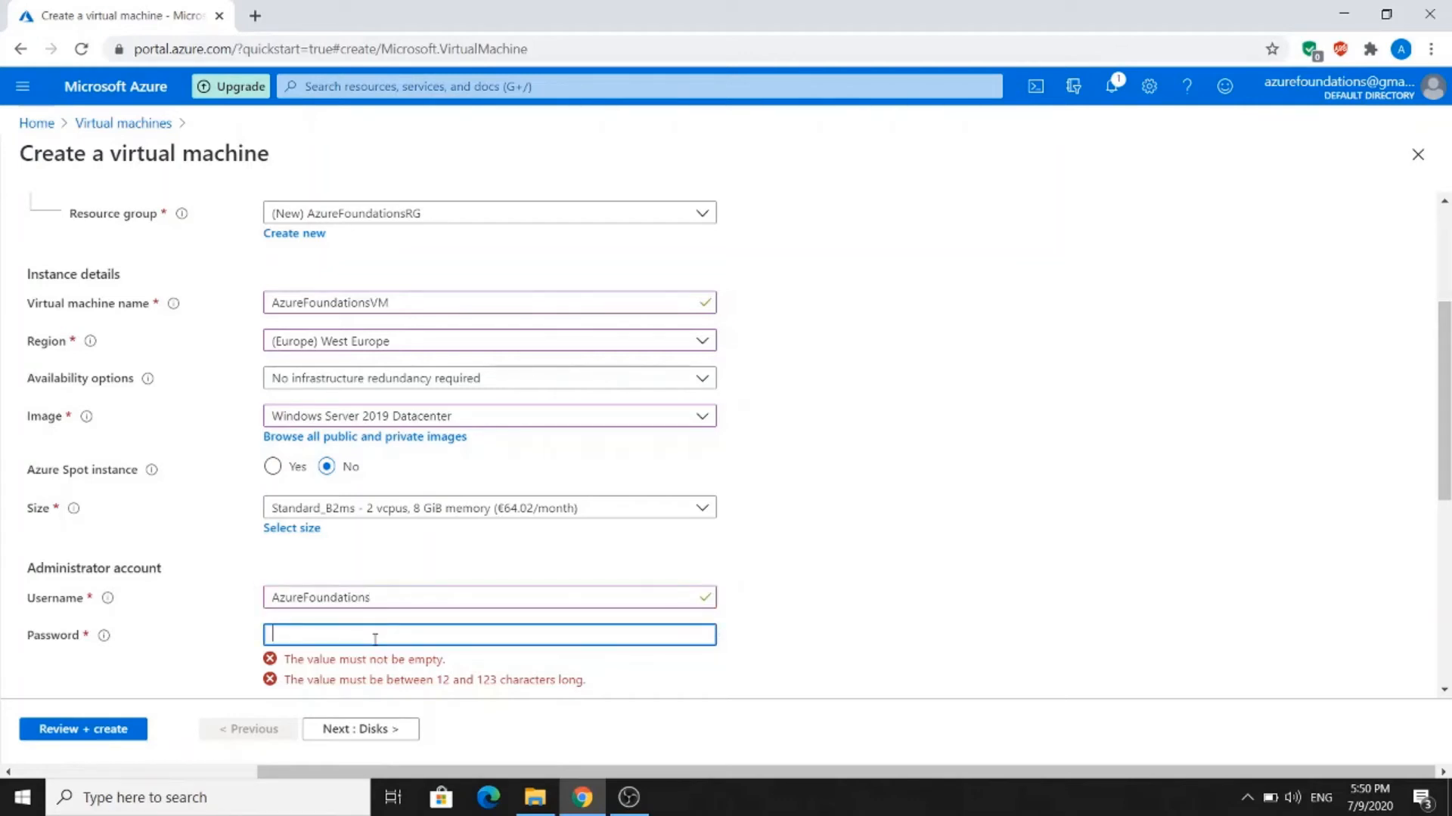
text(******************)
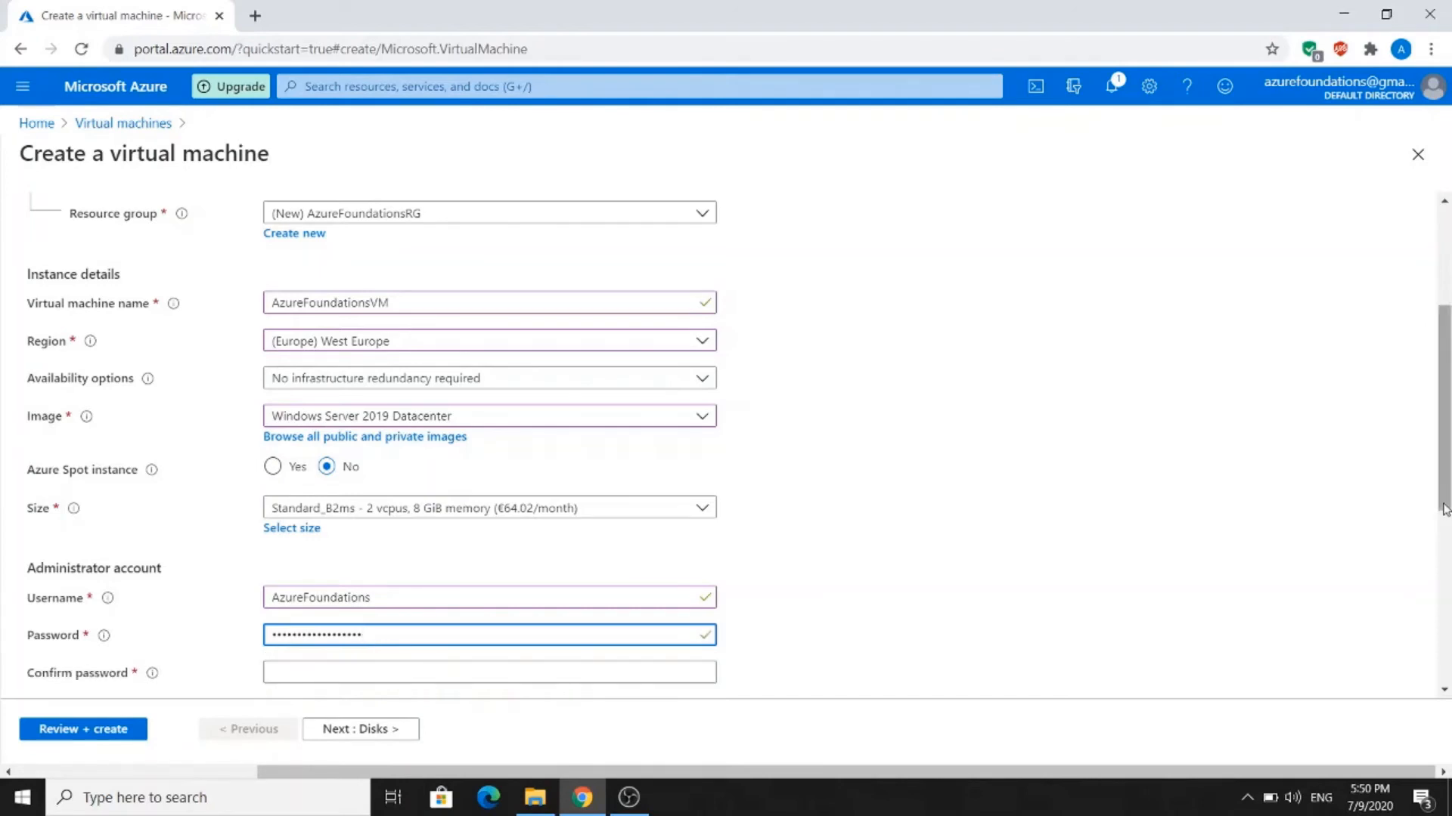
drag(1443, 504, 1443, 672)
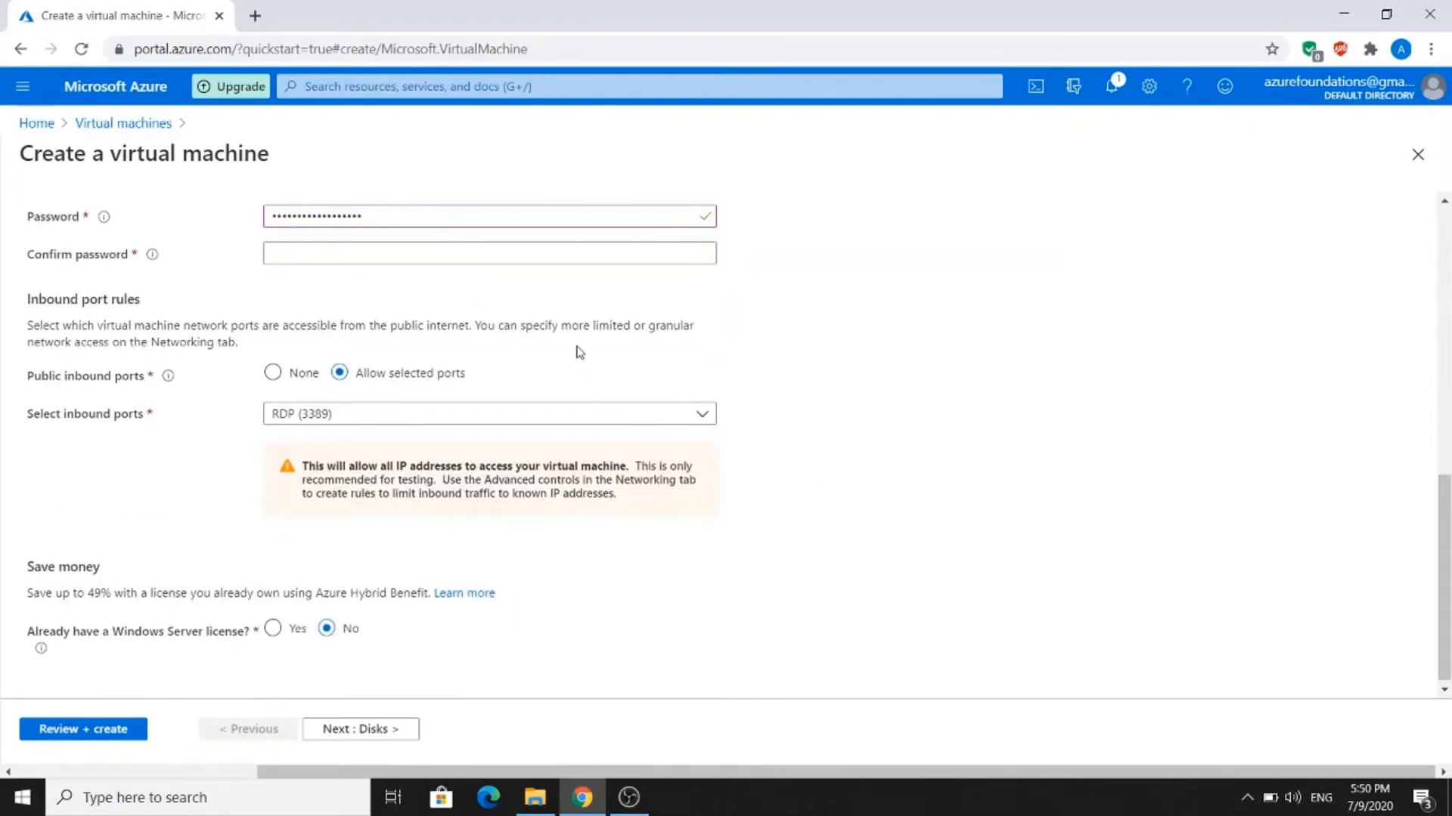
click(548, 258)
text(******)
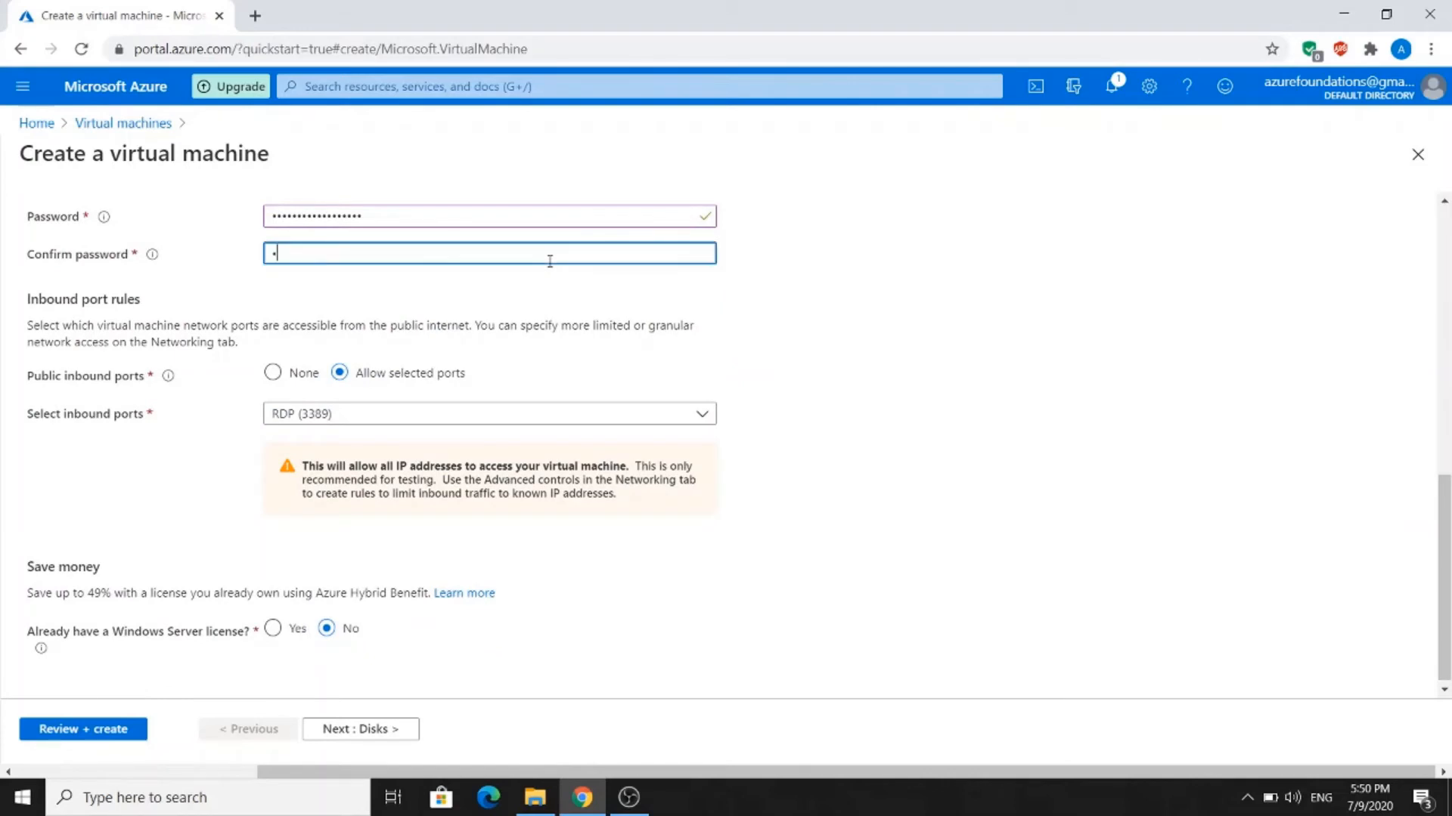
text(************)
click(905, 389)
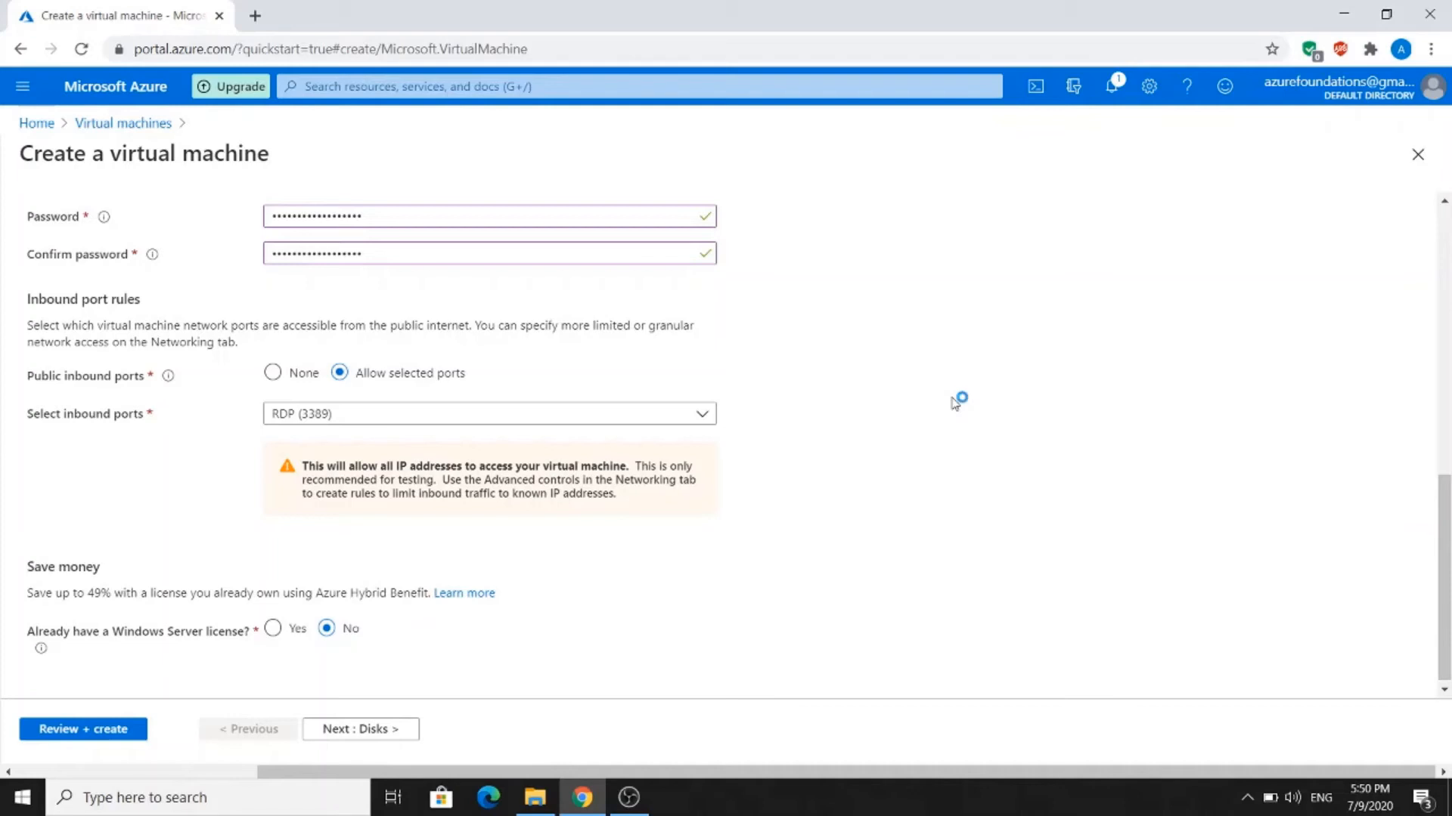
- Allow HTTP (80) as a public inbound port in addition to RDP (3389)
click(378, 421)
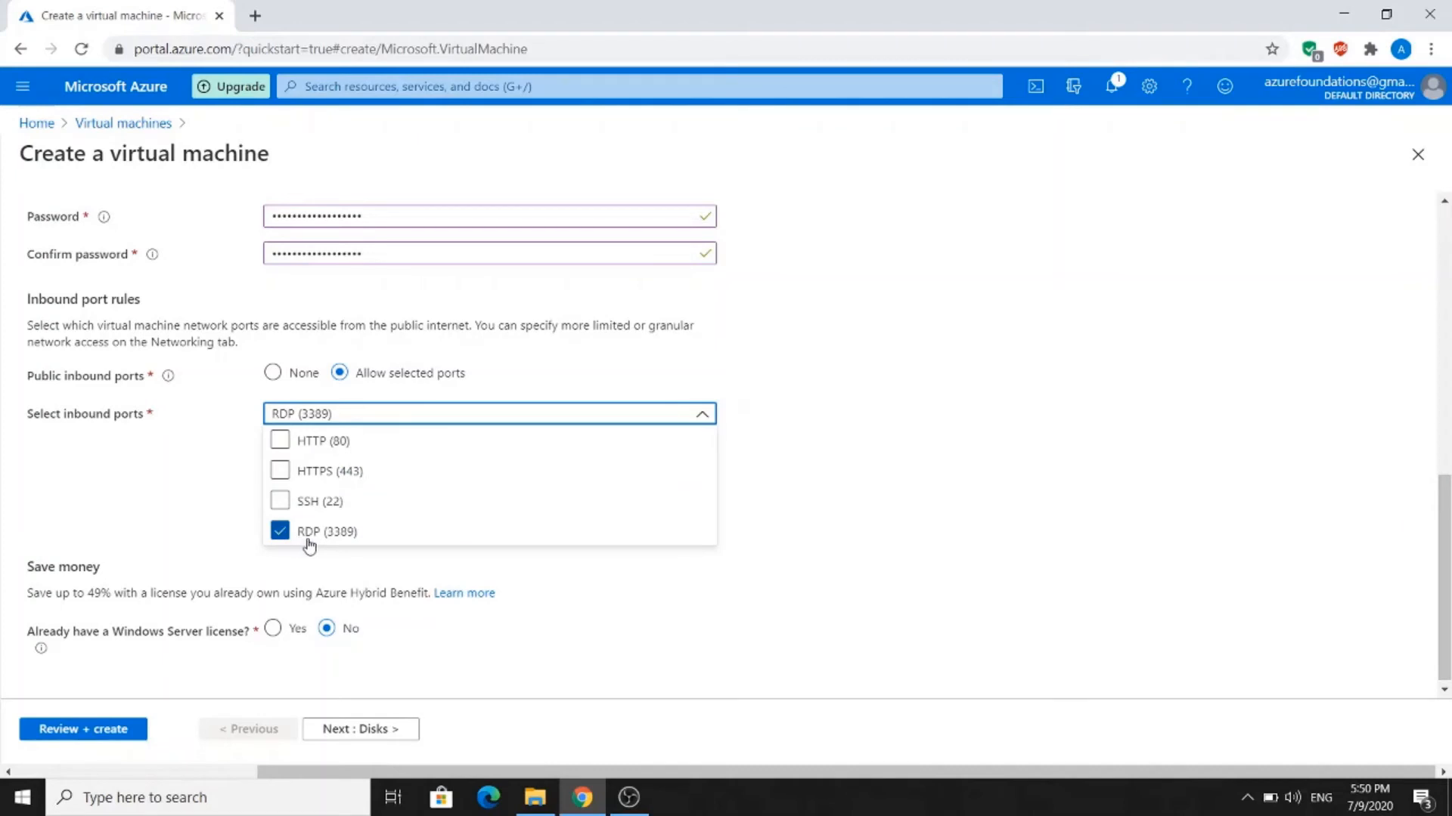
click(280, 442)
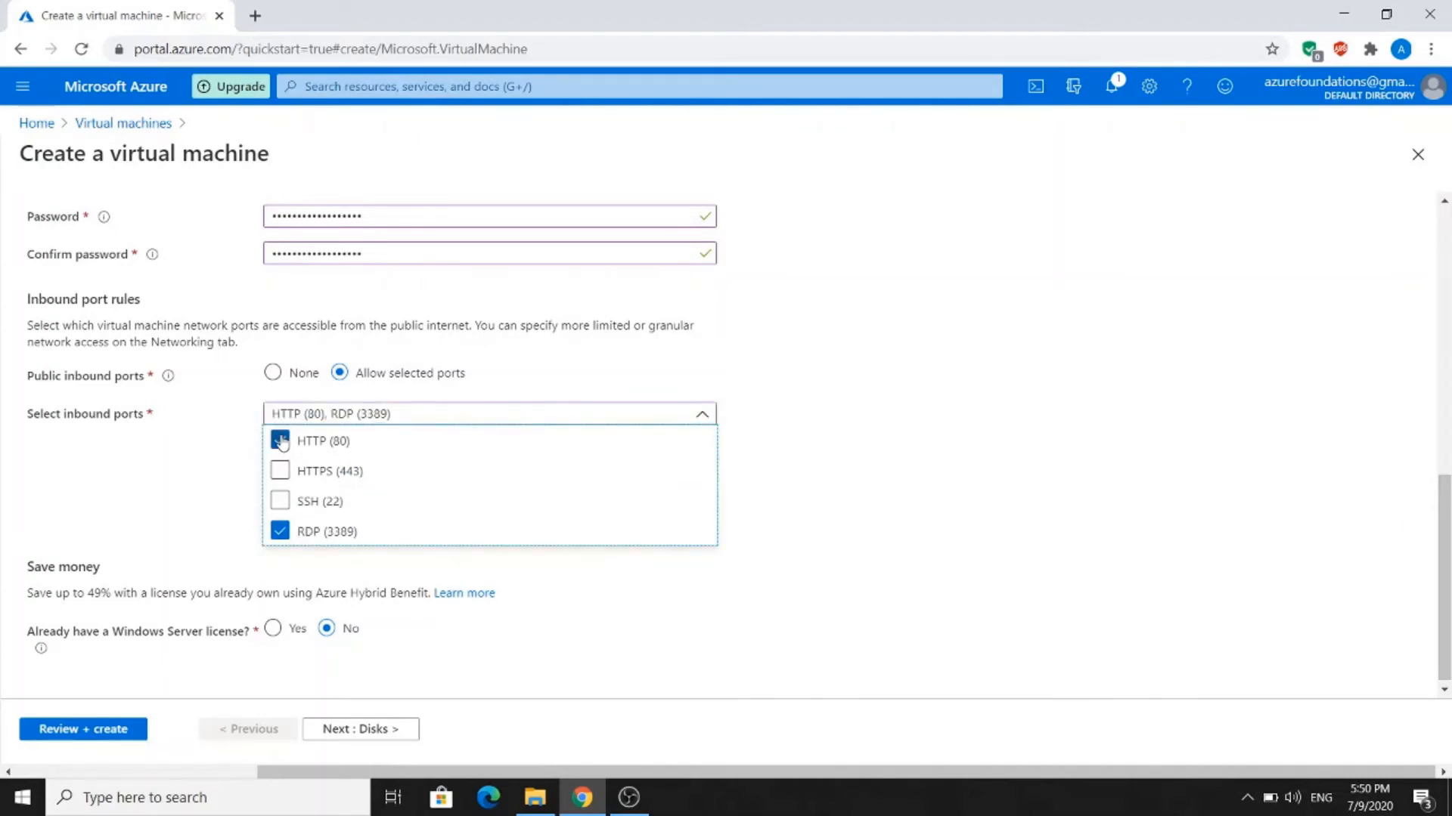
click(871, 514)
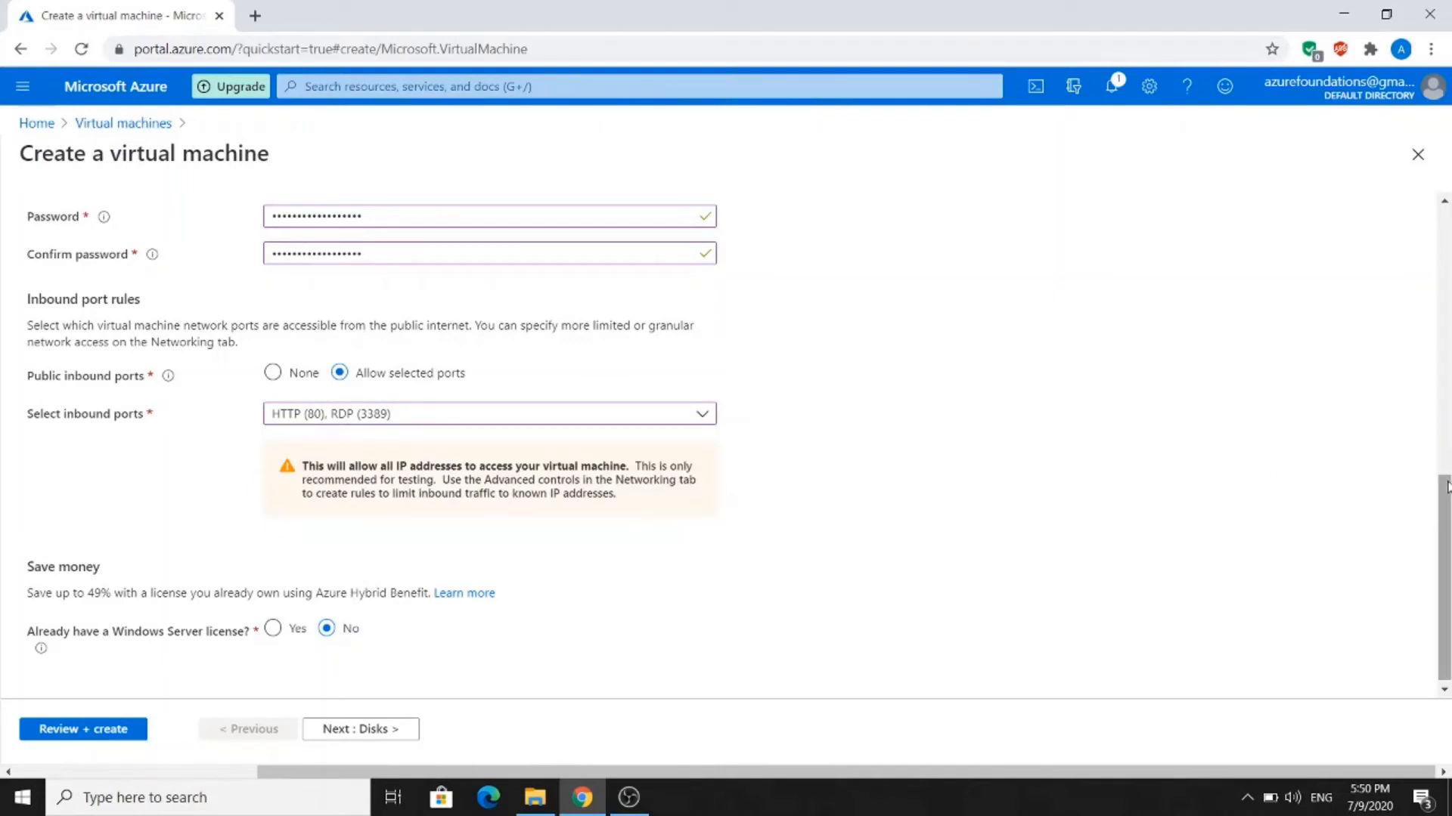
- Continue to the disk settings and keep Premium SSD as the OS disk type
drag(1448, 488, 1448, 502)
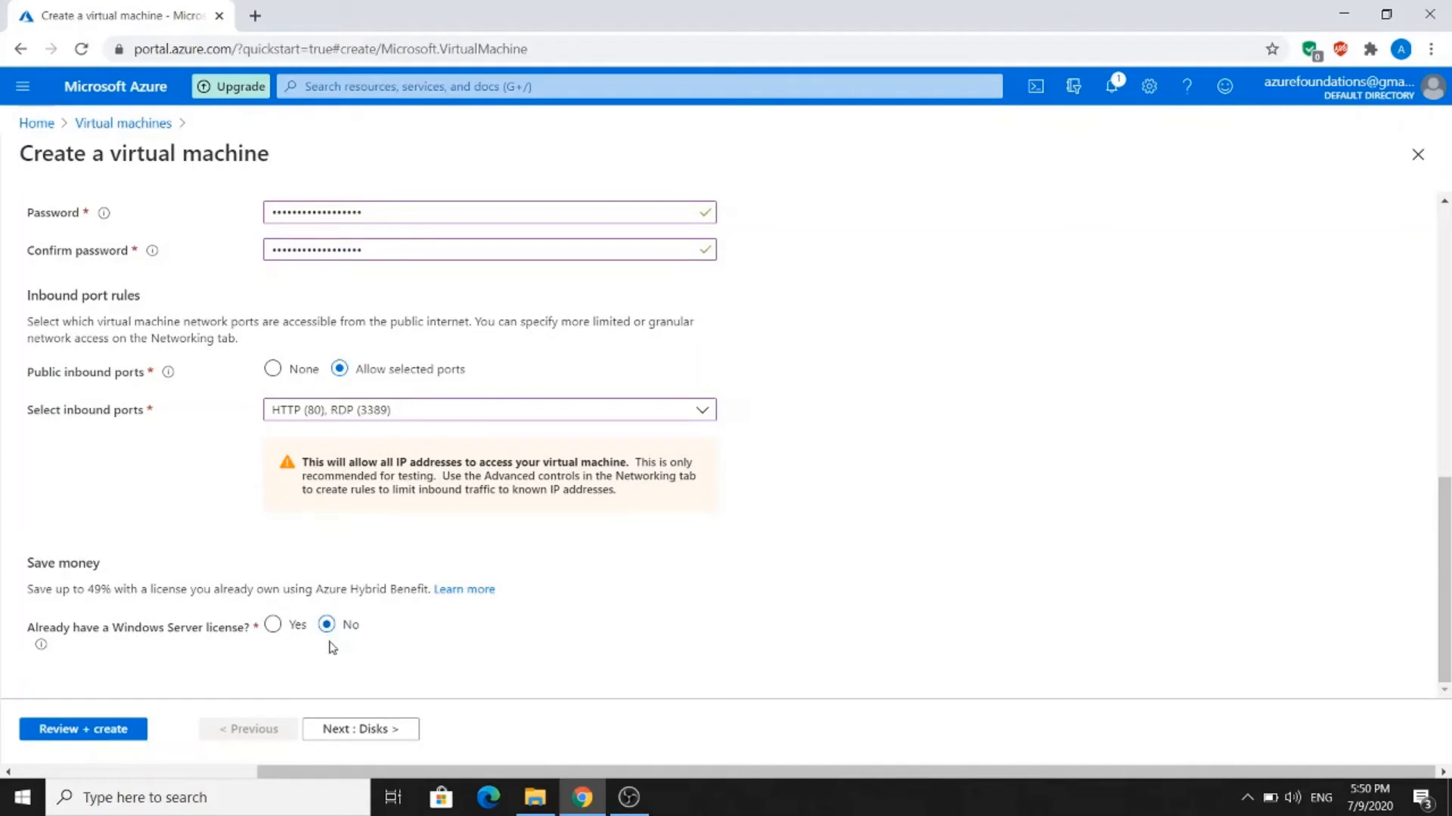
click(334, 730)
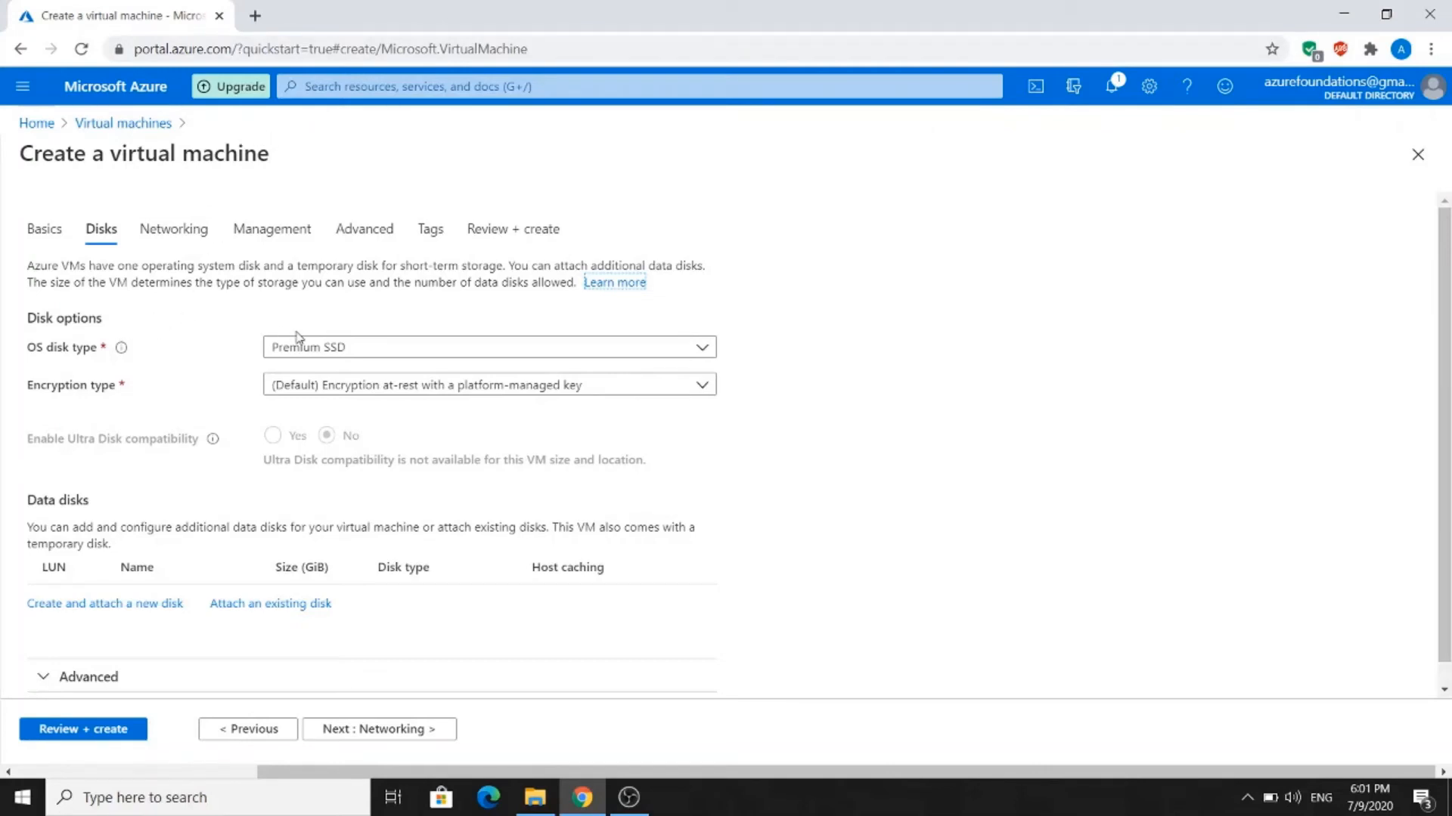
click(319, 348)
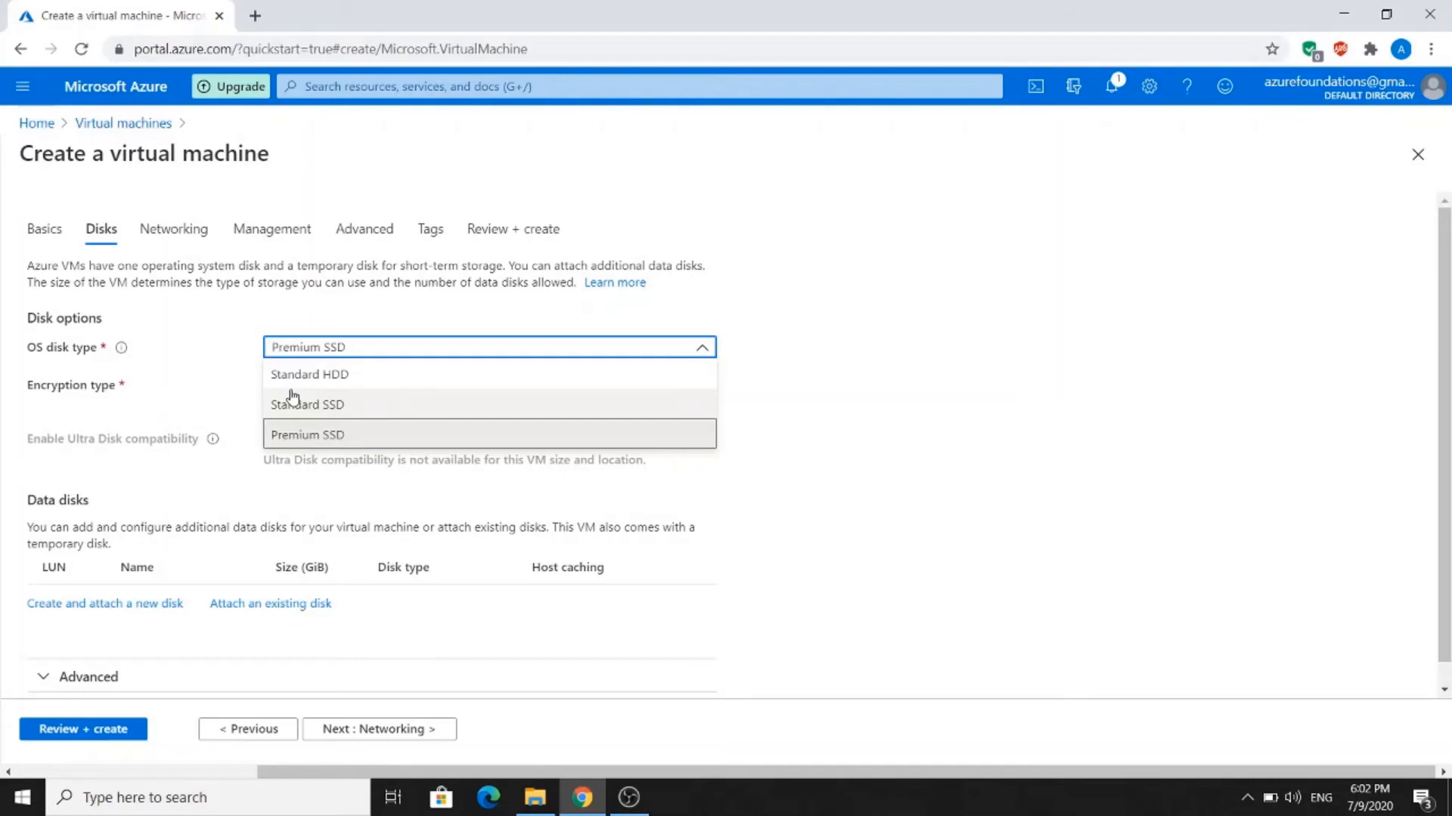
click(294, 439)
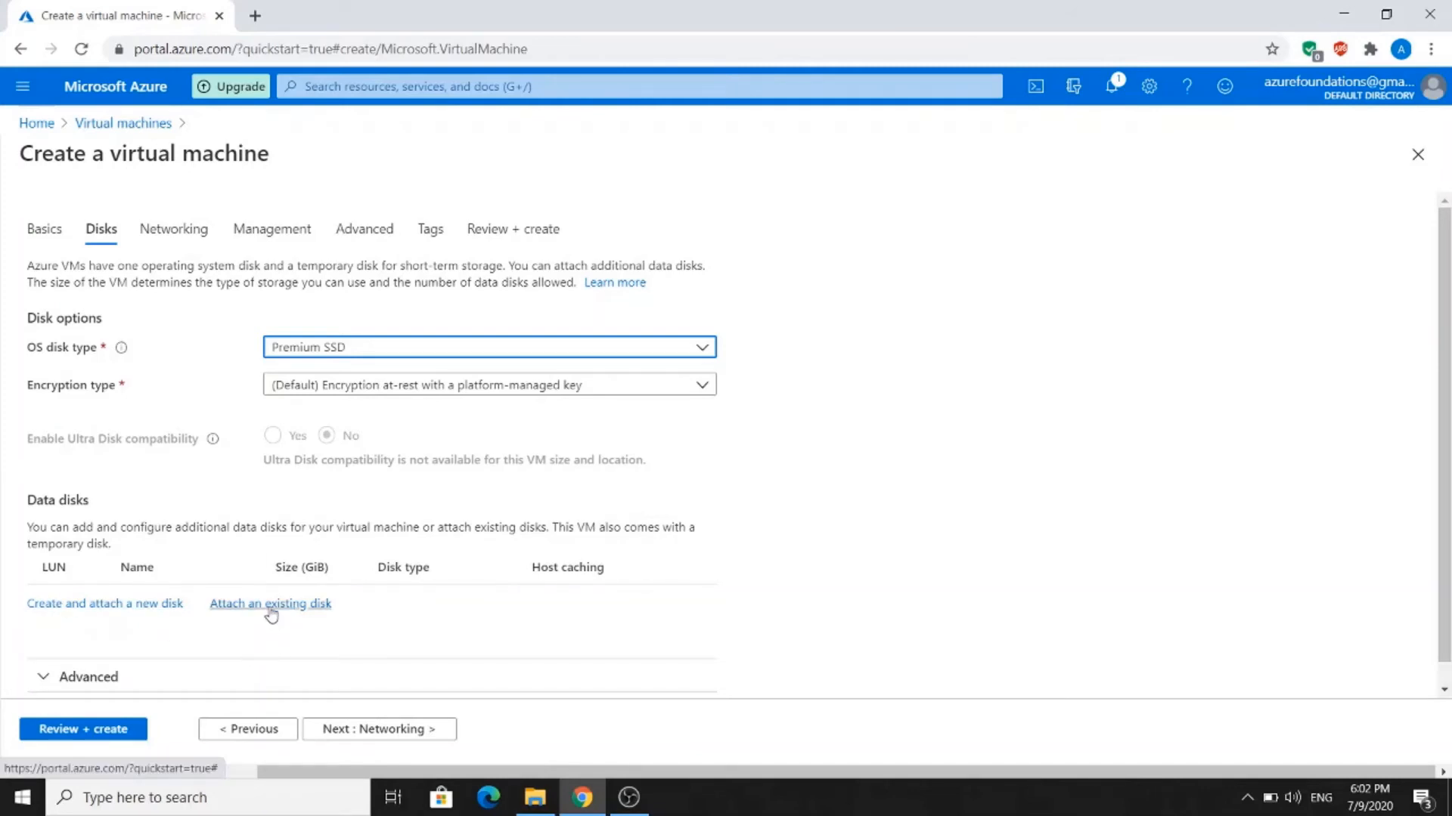
- Go through the networking settings, keep the default network interface options, and continue to the management settings
click(335, 732)
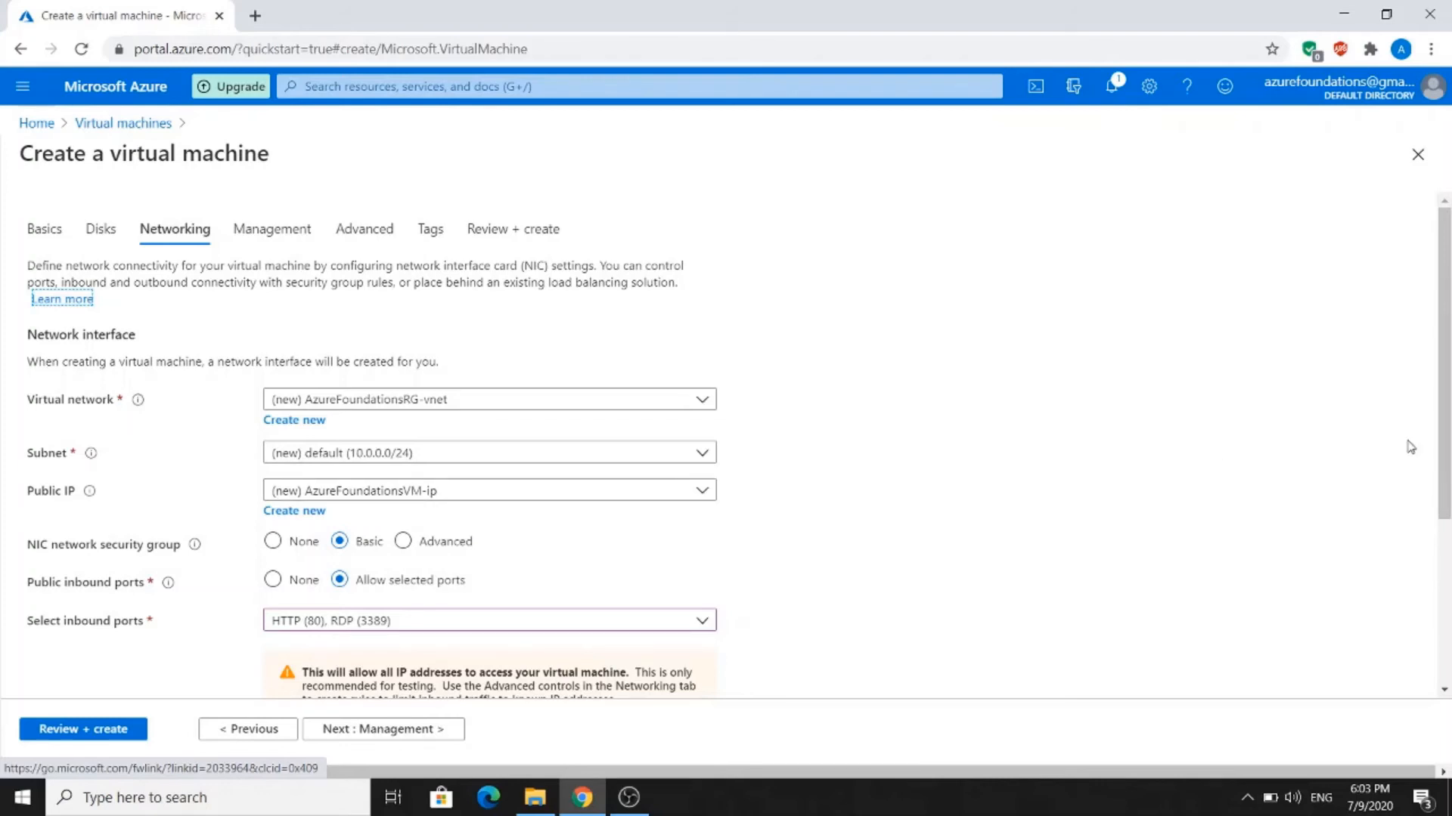
drag(1448, 453, 1447, 602)
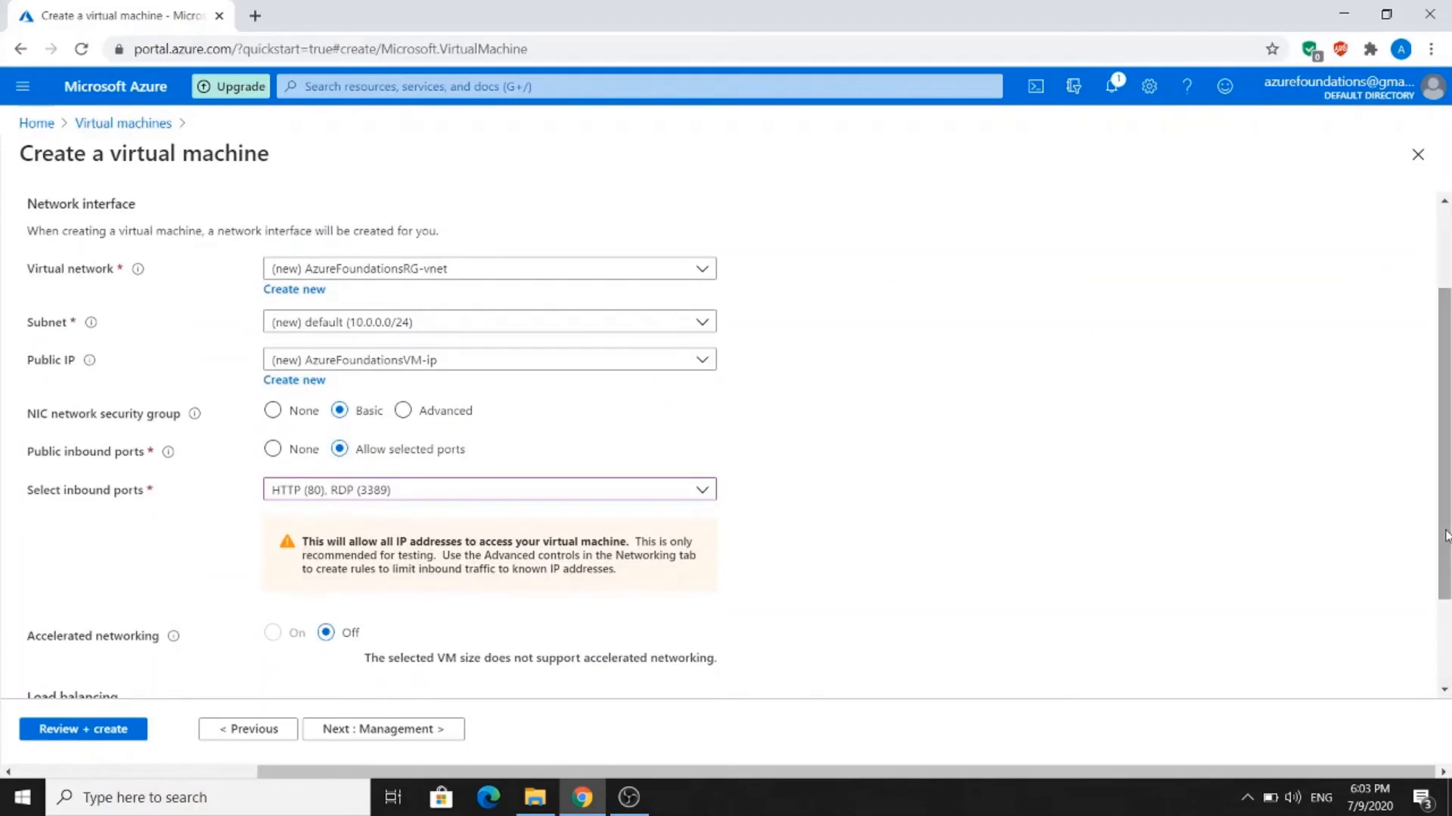
click(428, 737)
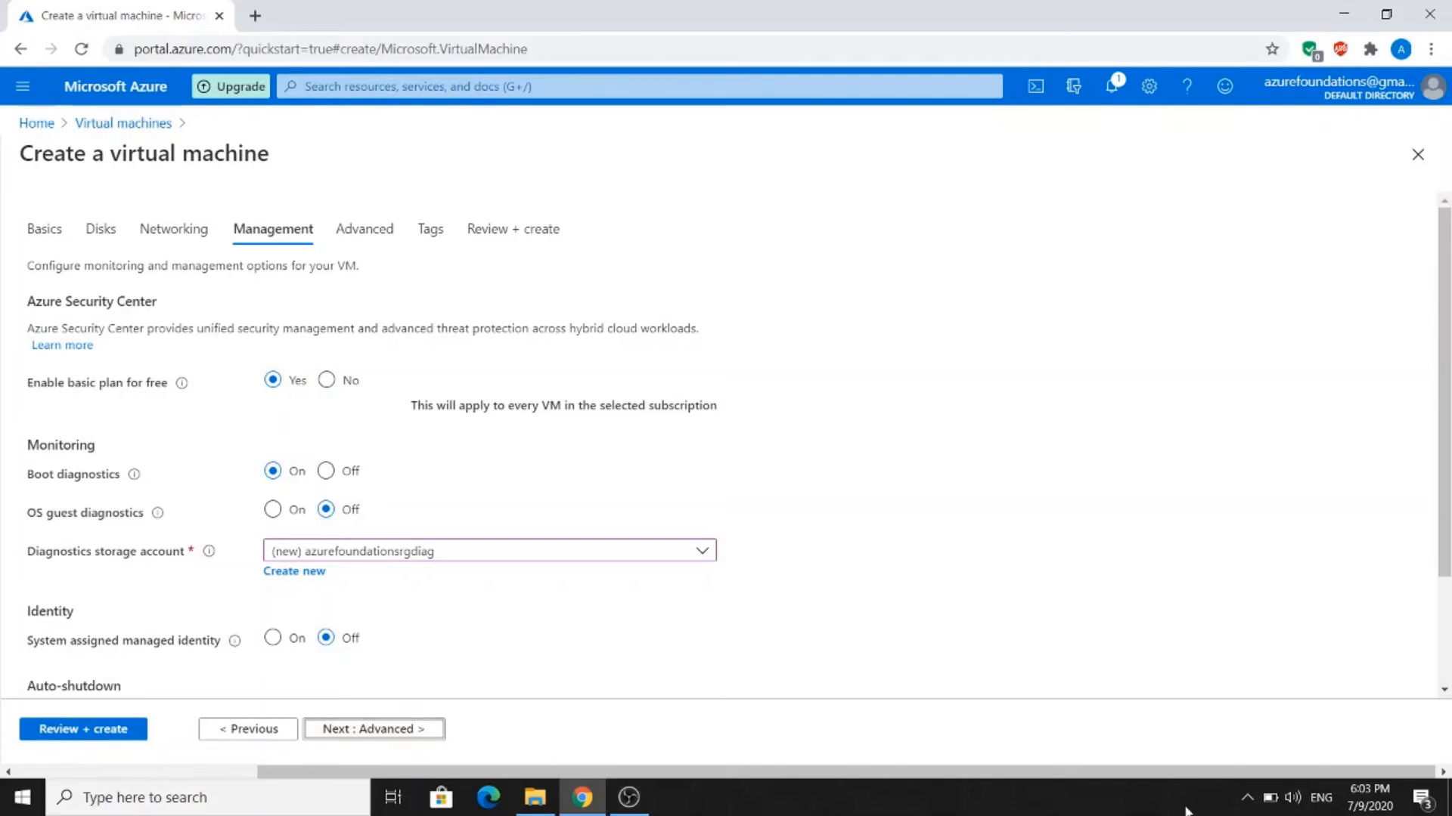
- Enable auto-shutdown and set its time zone to (UTC+02:00) Helsinki, Kyiv, Riga, Sofia, Tallinn, Vilnius
drag(1447, 376, 1449, 481)
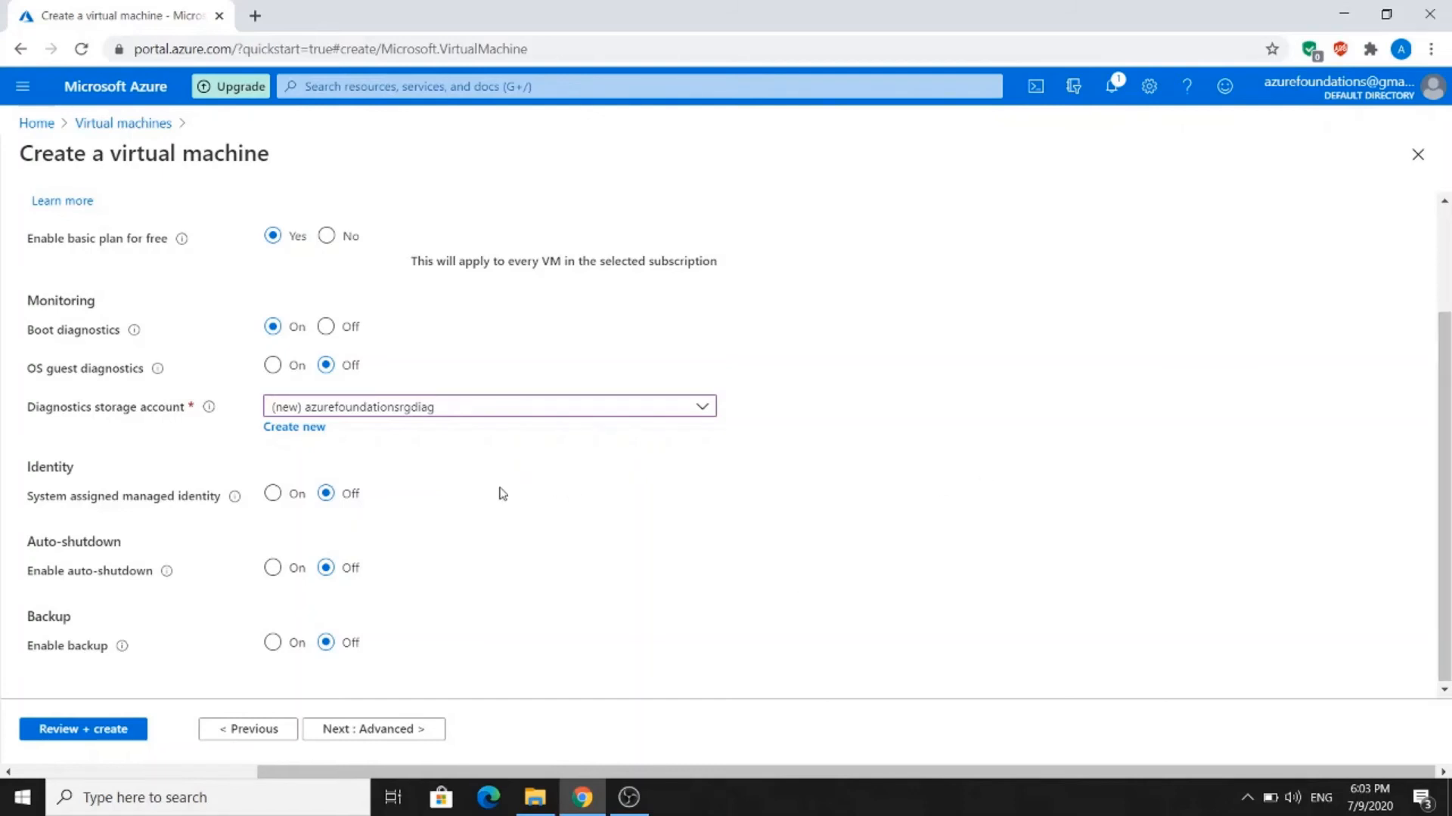
click(272, 569)
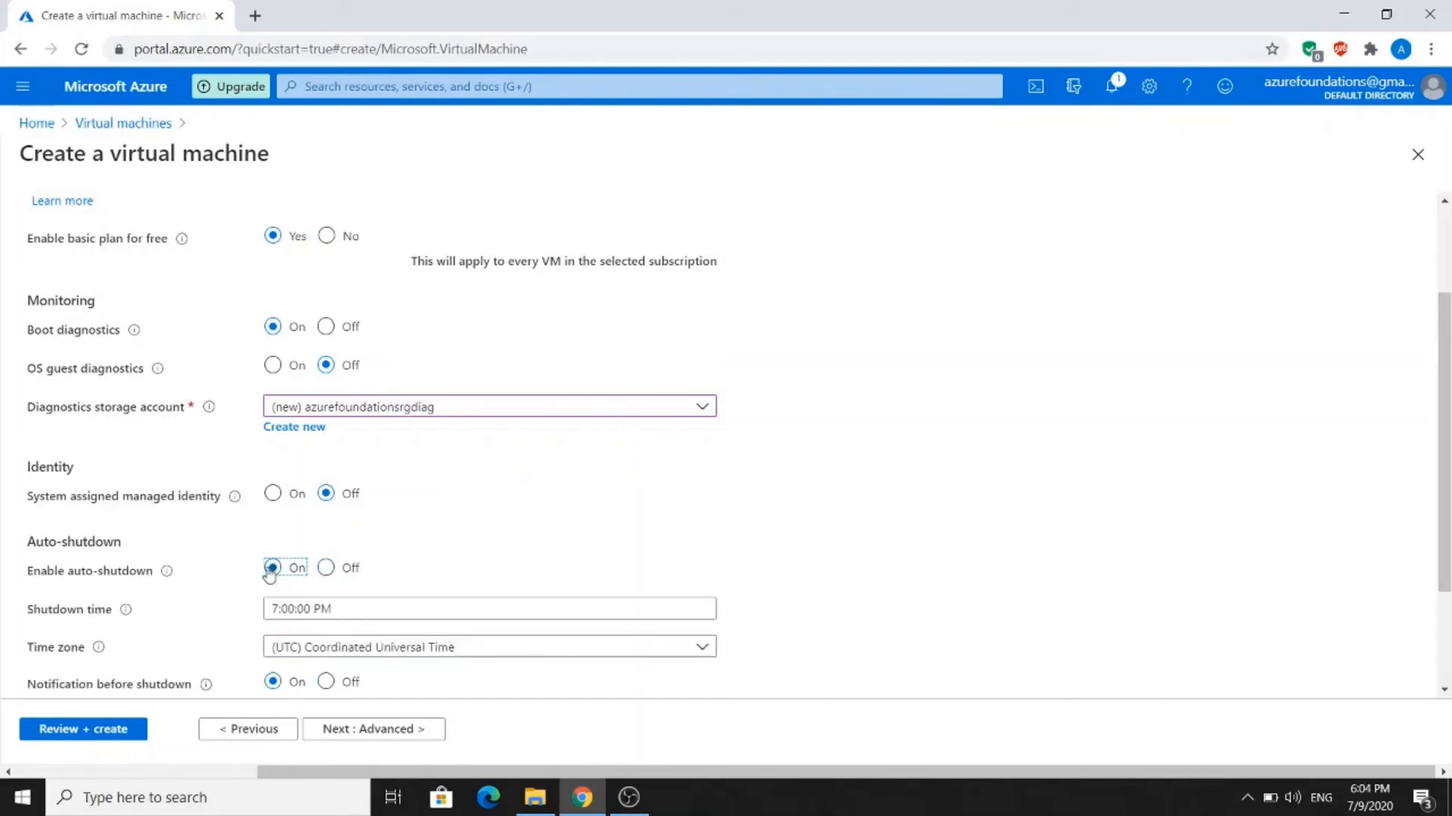
click(437, 607)
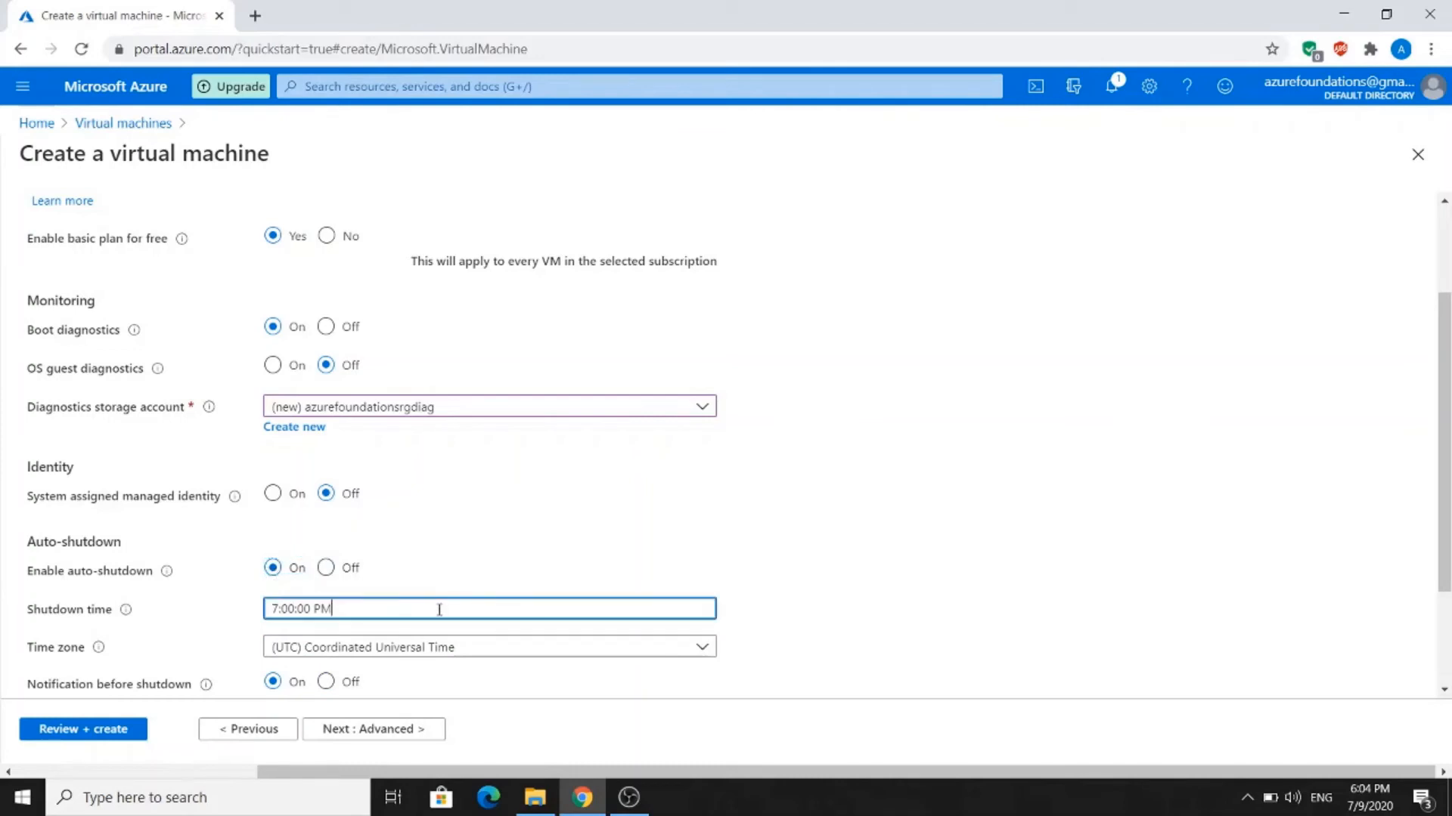
click(452, 651)
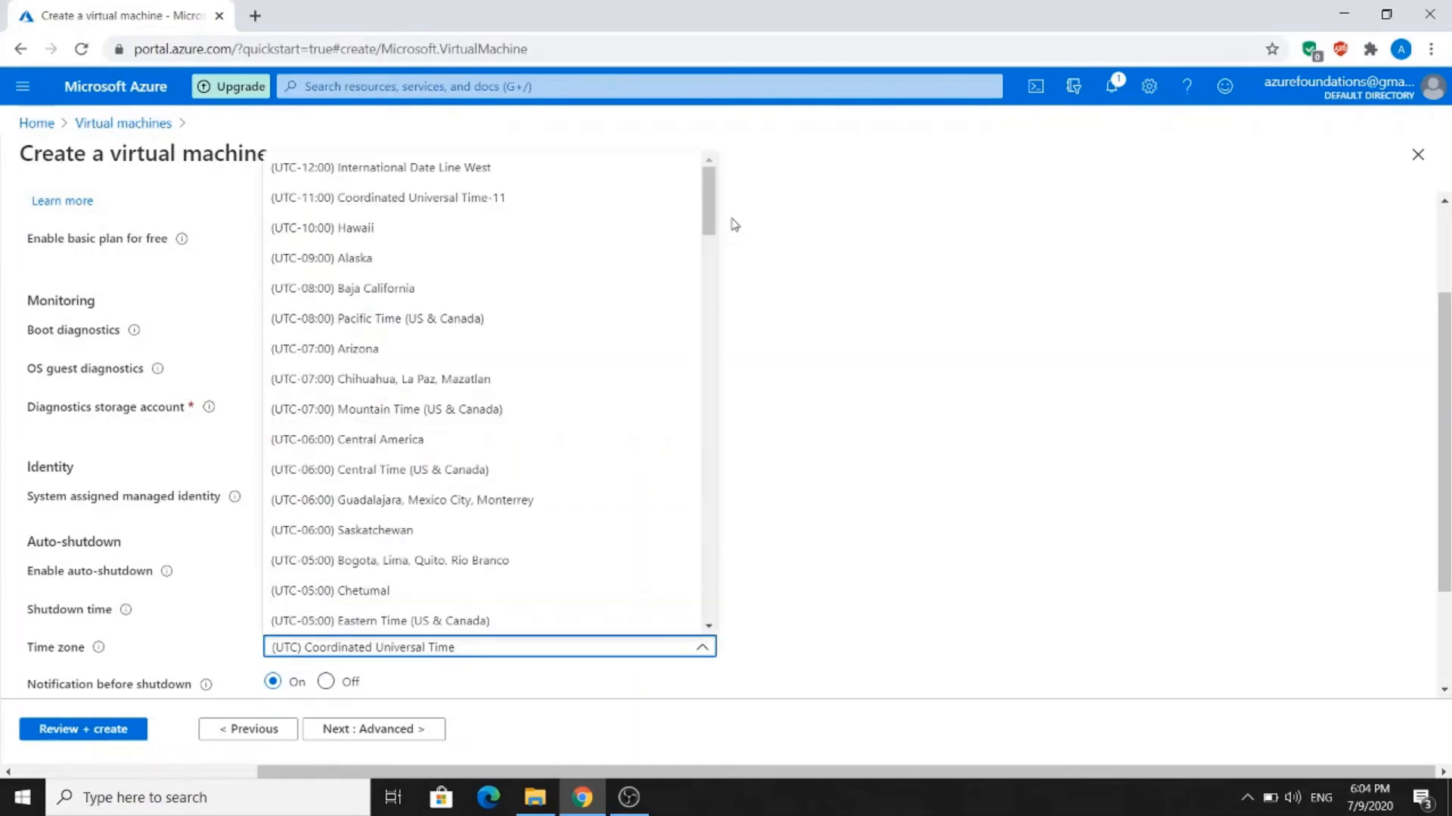
drag(713, 217, 709, 388)
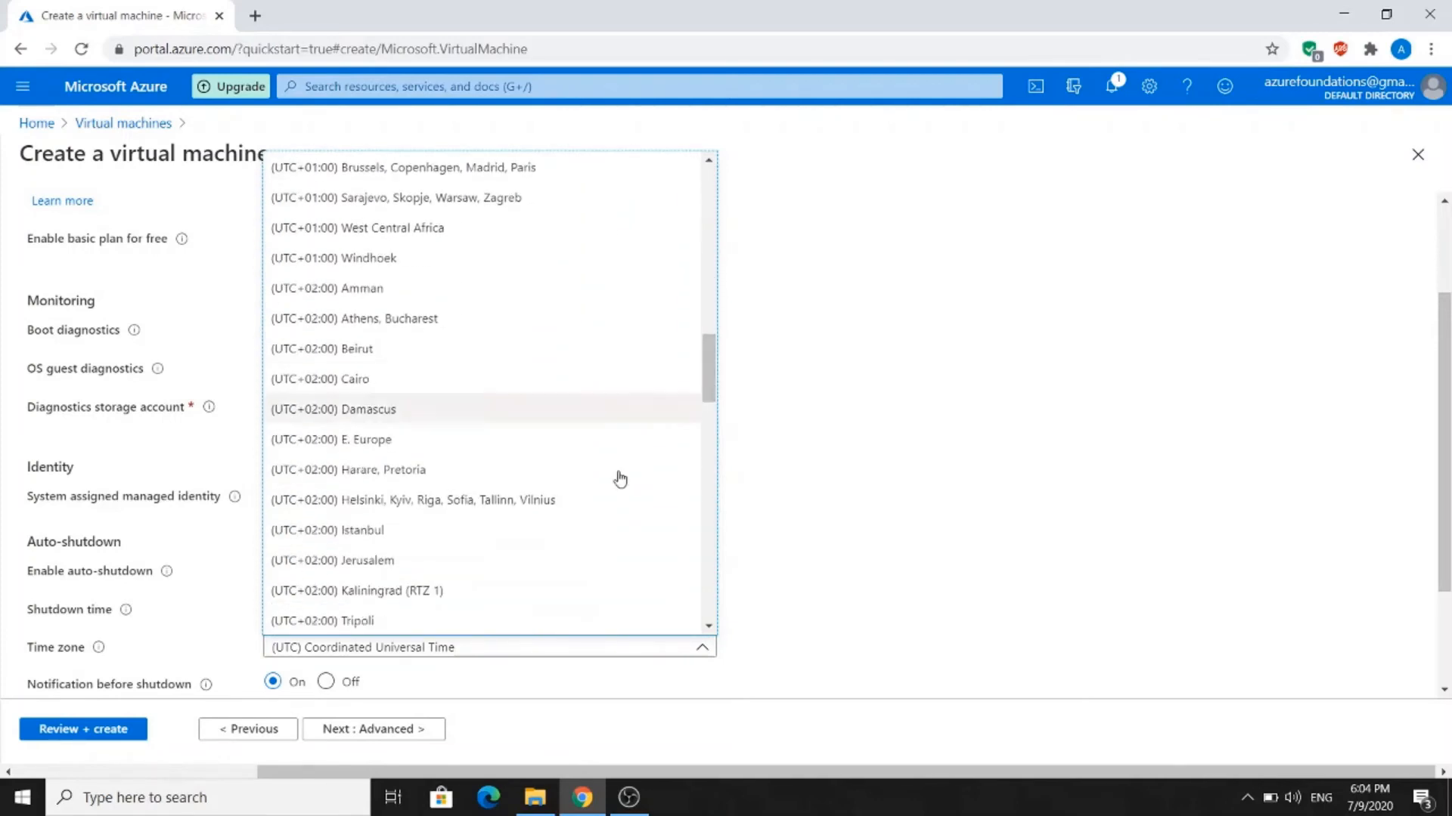
click(599, 499)
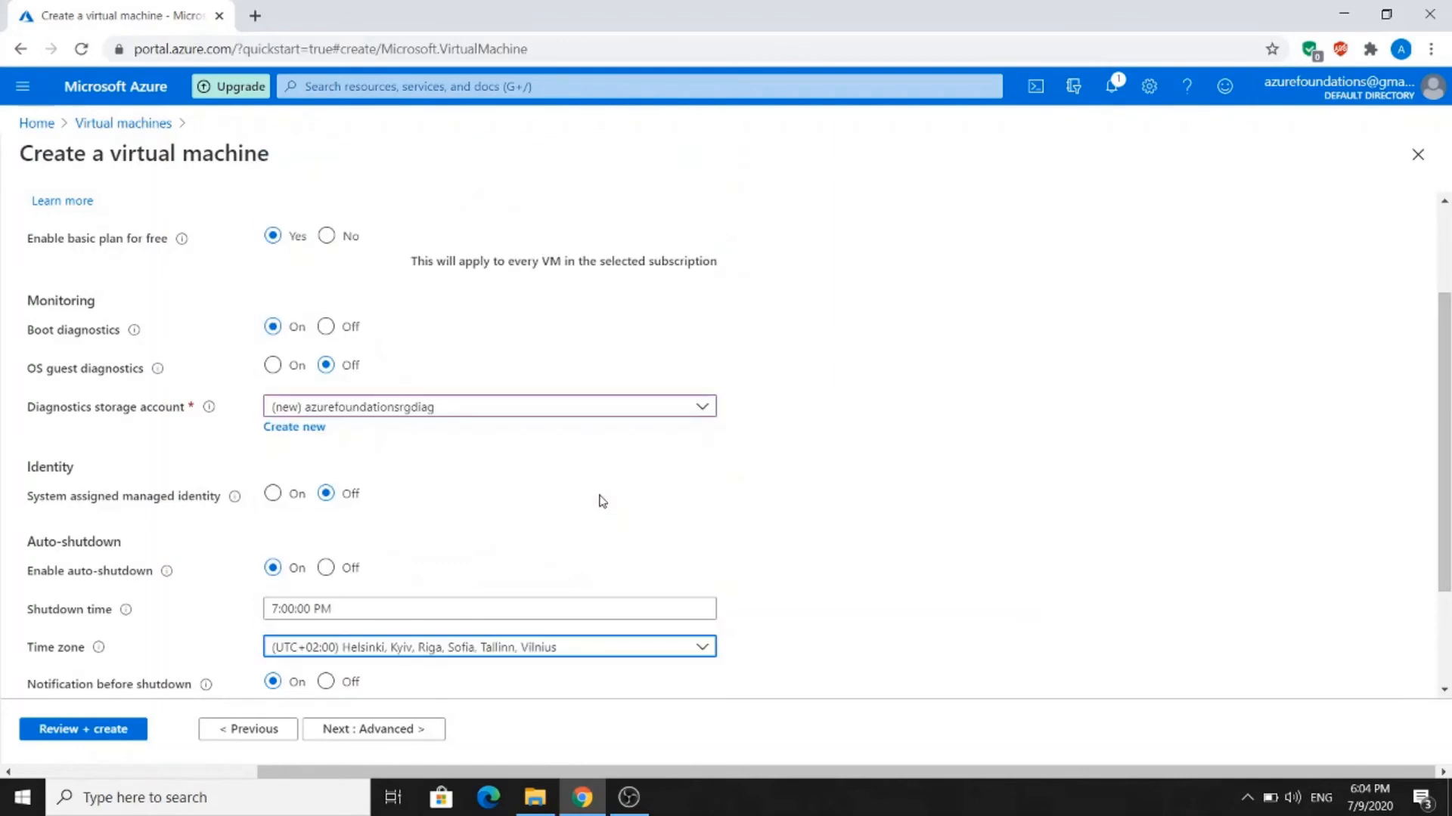
- Set the auto-shutdown time to 6:00:00 PM and turn off the notification before shutdown
click(548, 608)
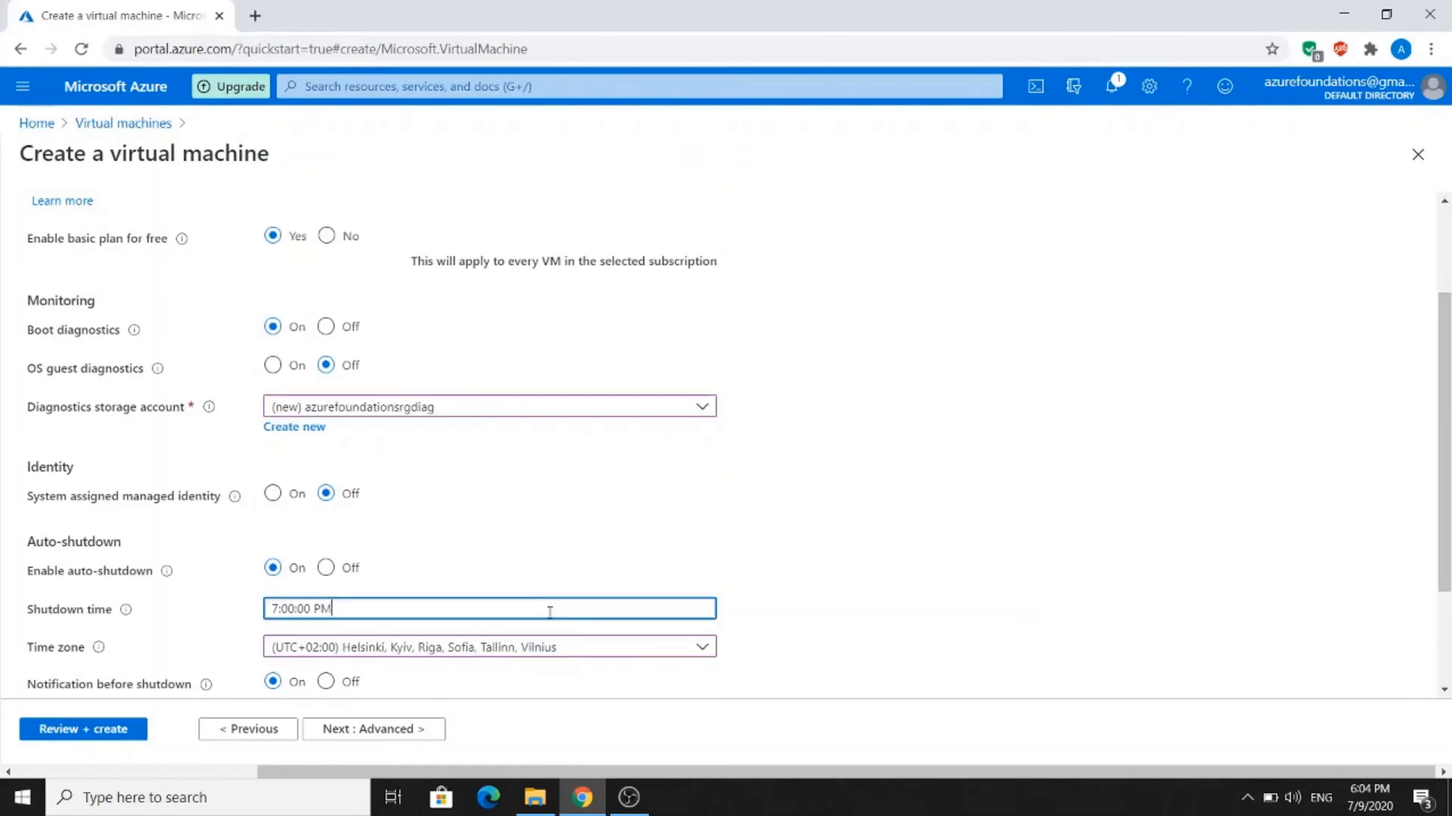
click(281, 609)
key(BackSpace)
text(6)
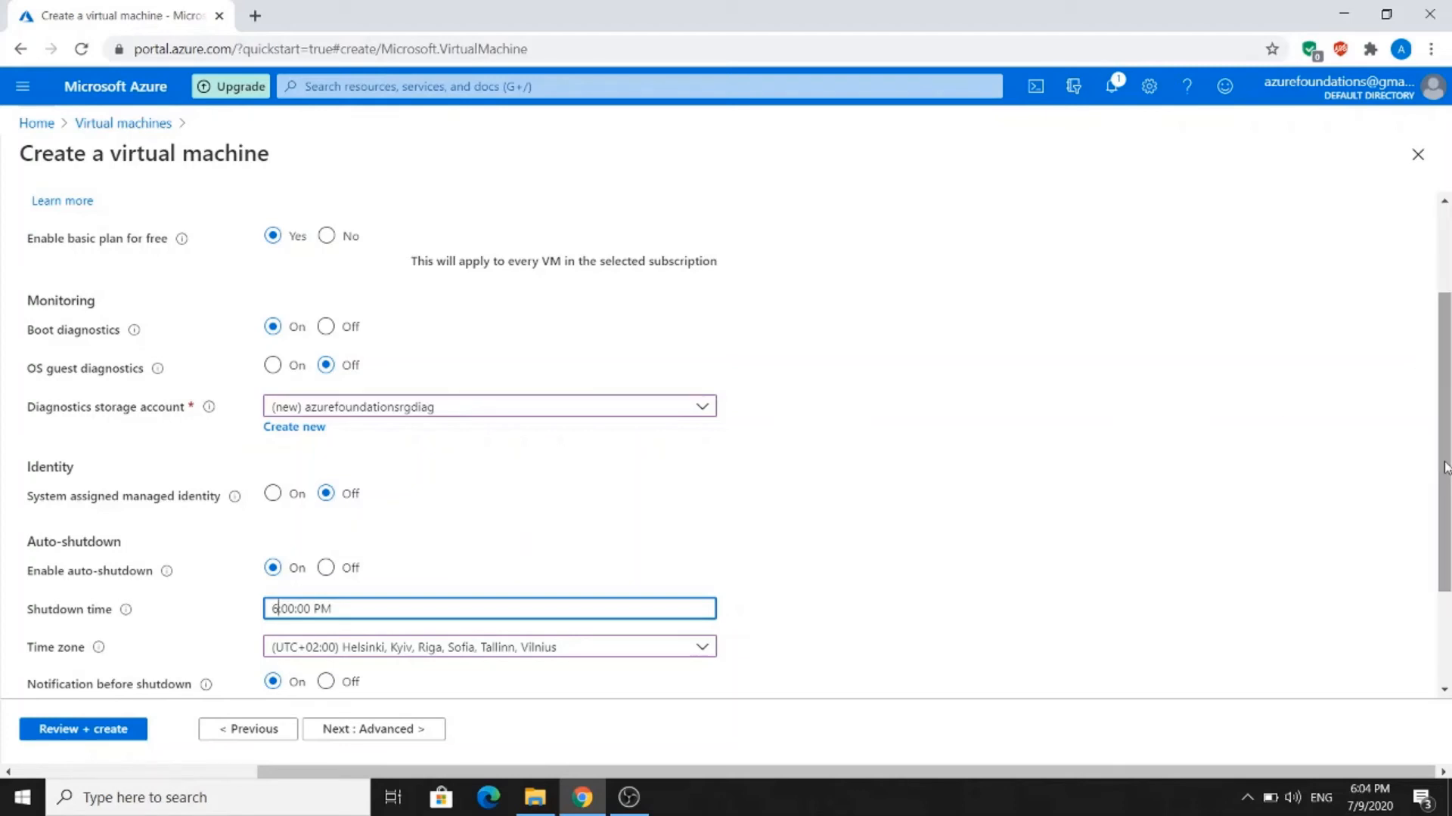
drag(1447, 501, 1449, 592)
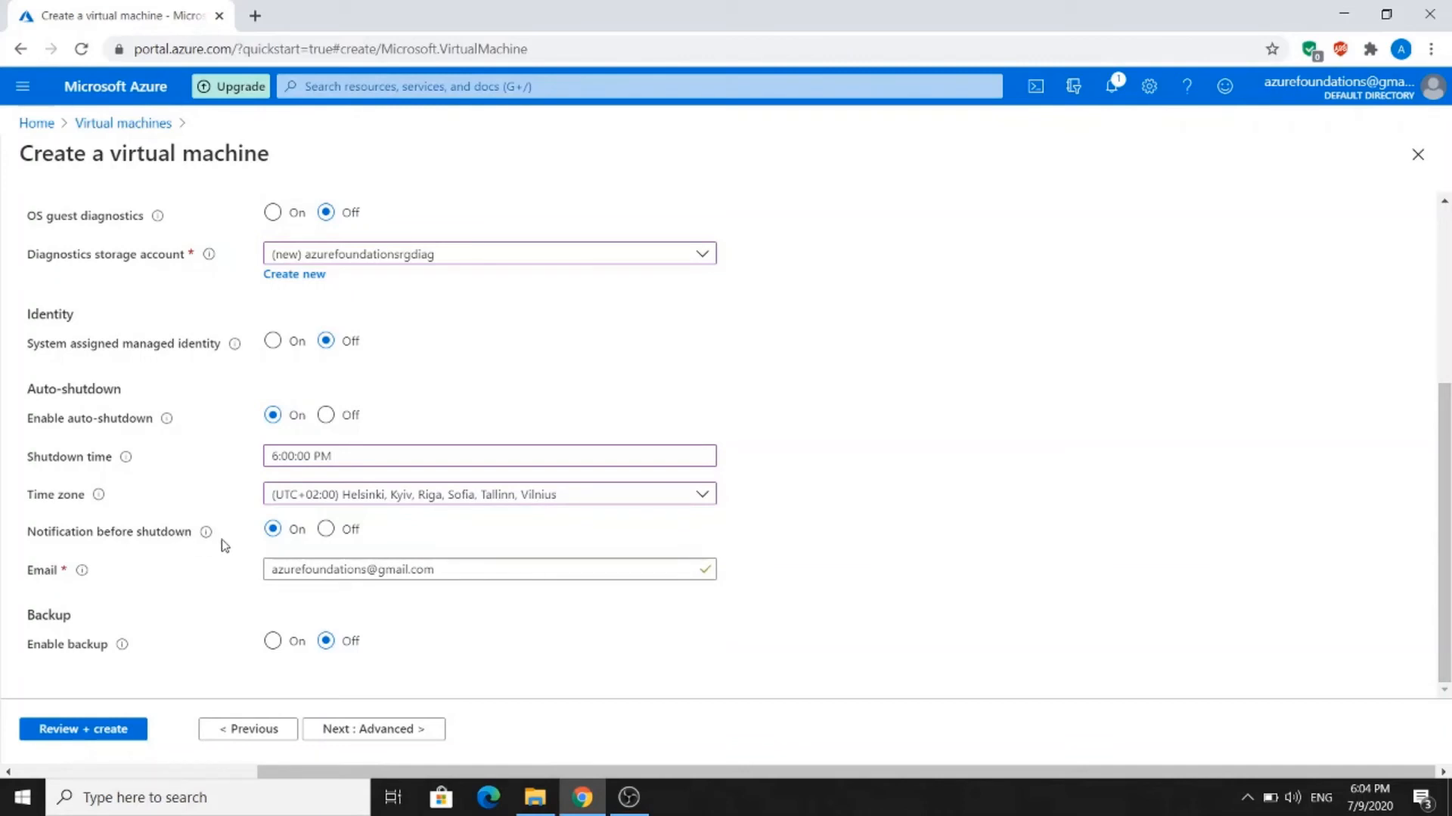
click(328, 531)
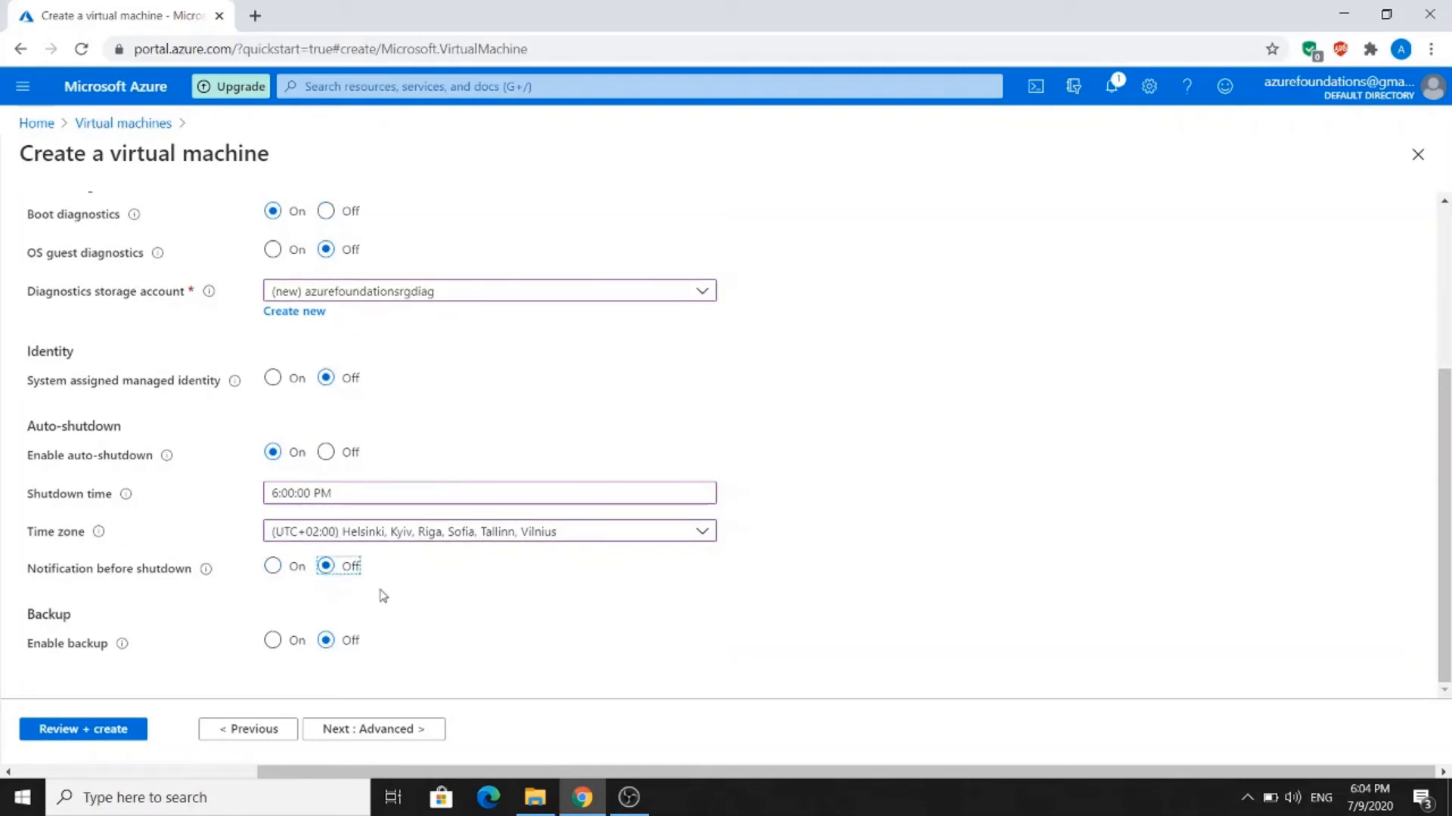
- Leave the advanced settings and tags at their defaults and proceed to the final review of the virtual machine
click(380, 730)
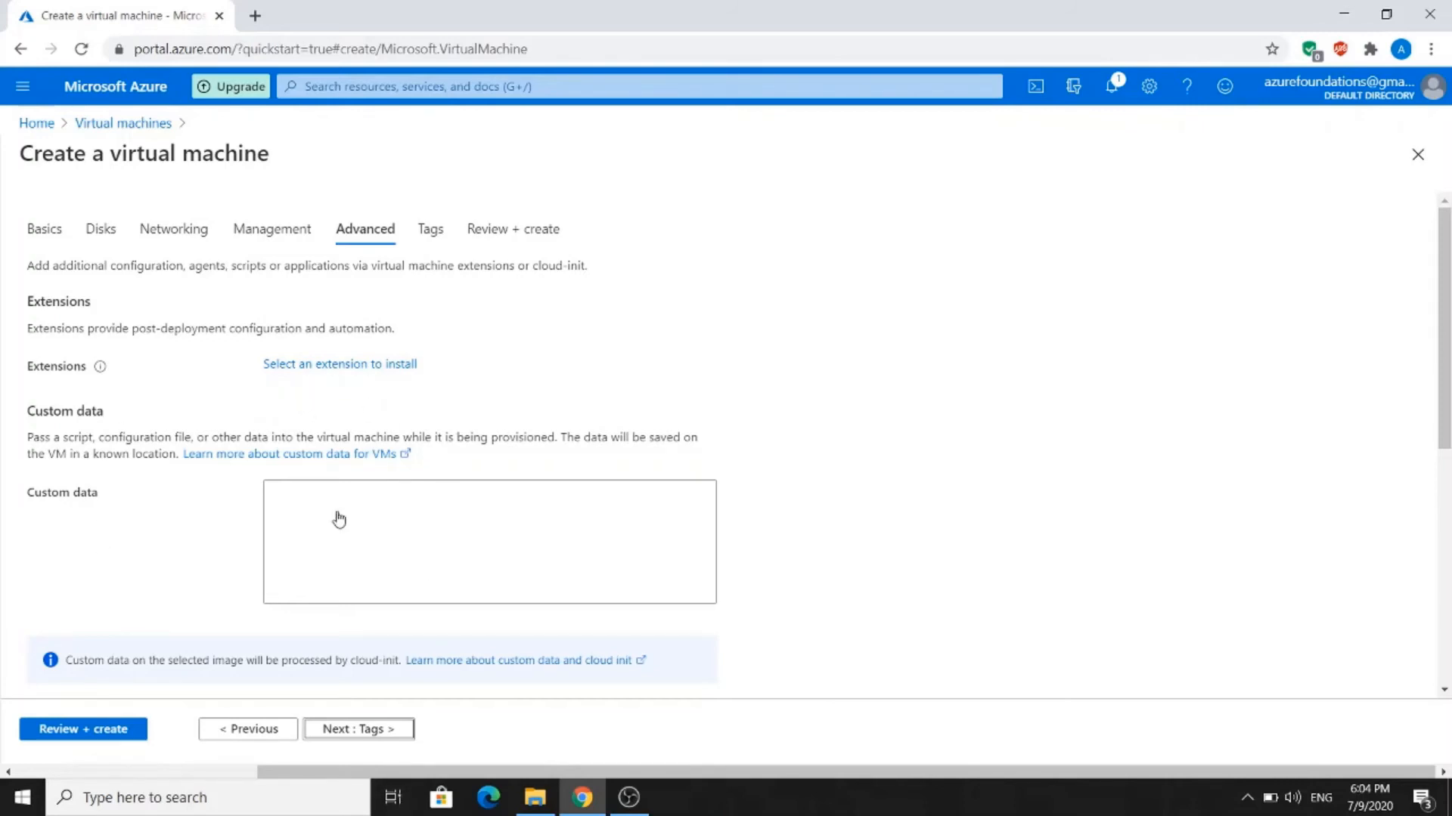
click(364, 731)
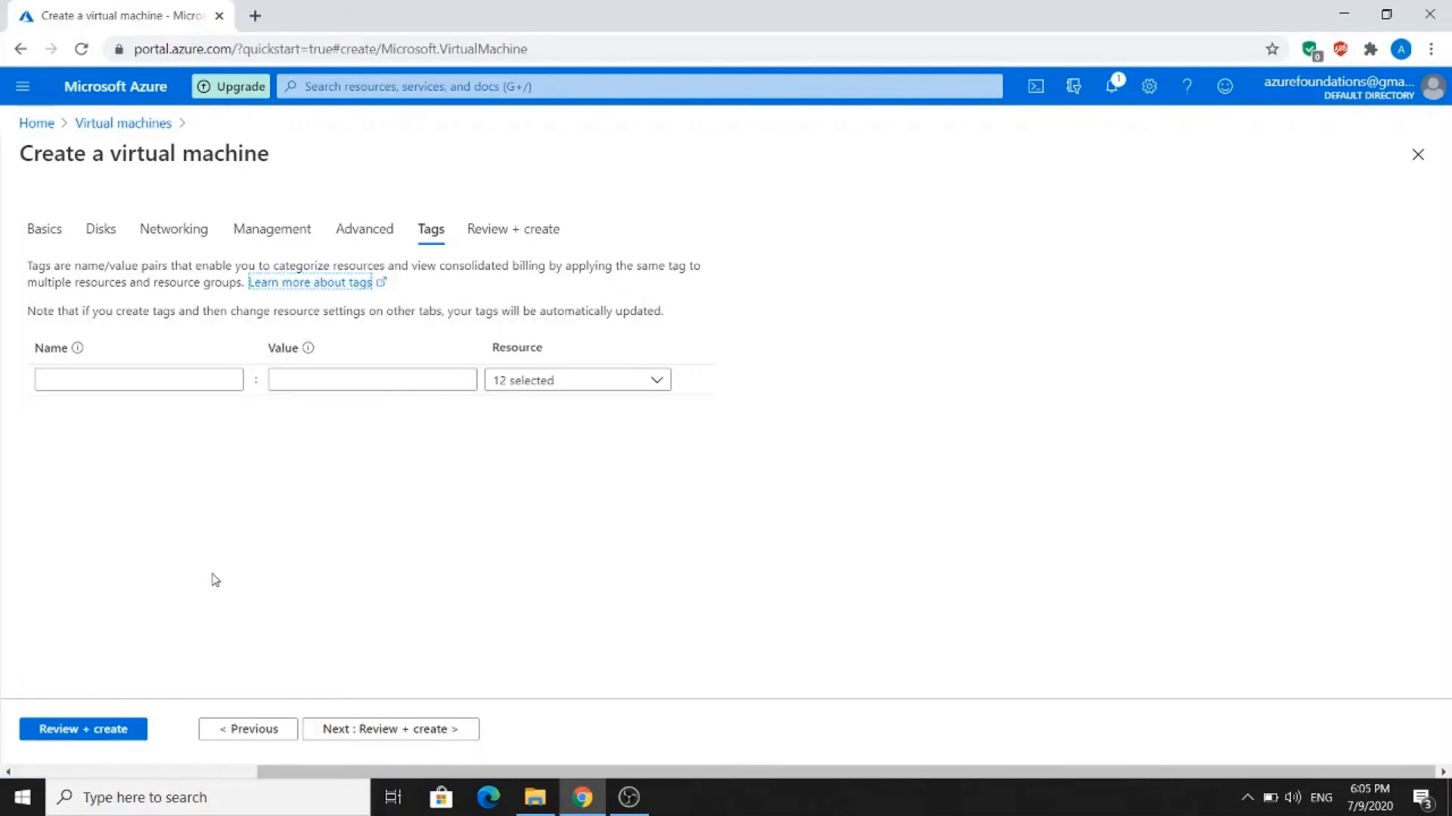
click(125, 728)
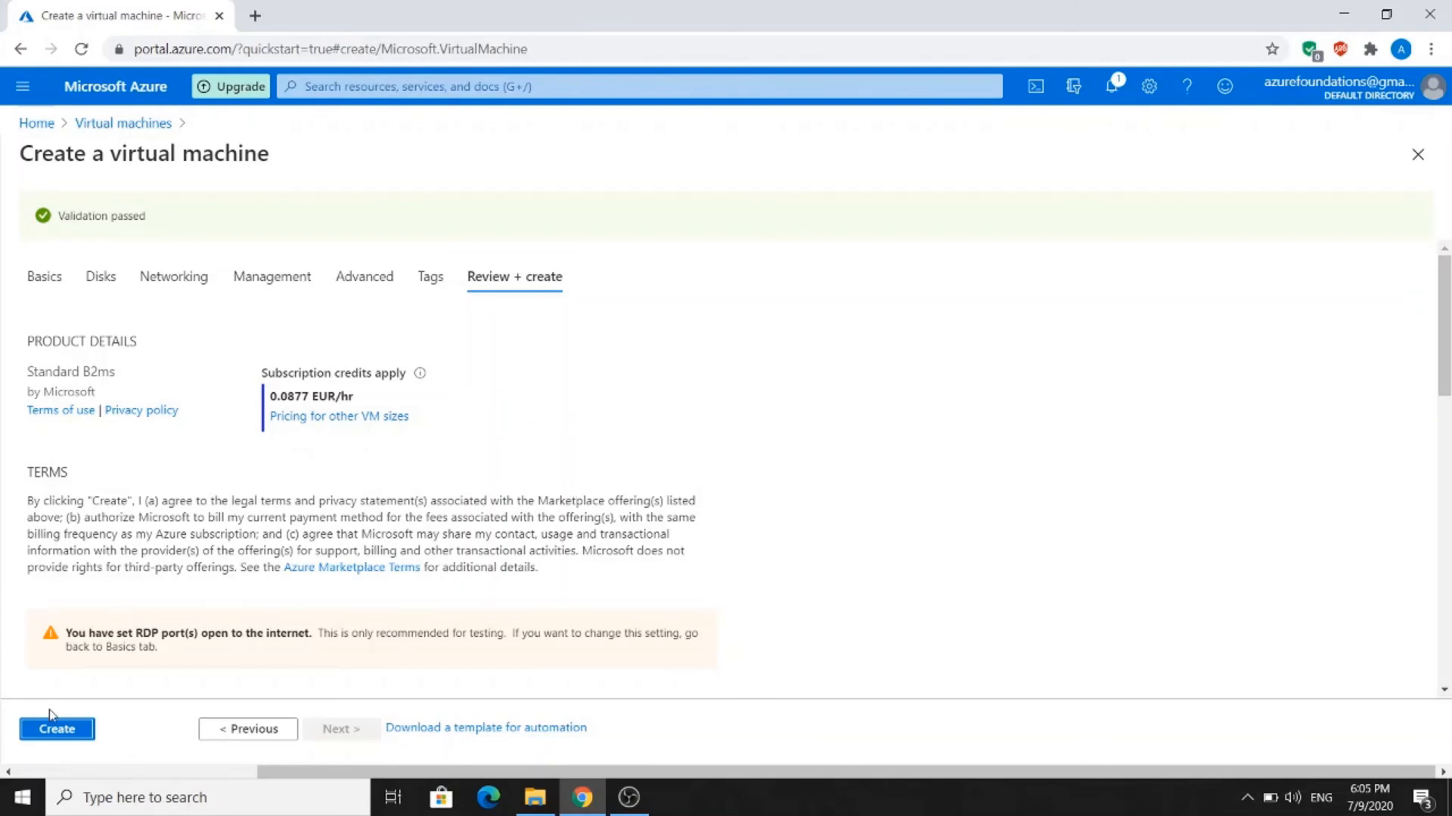
- Create the virtual machine from the validated configuration and open the AzureFoundationsVM resource once it is deployed
click(54, 729)
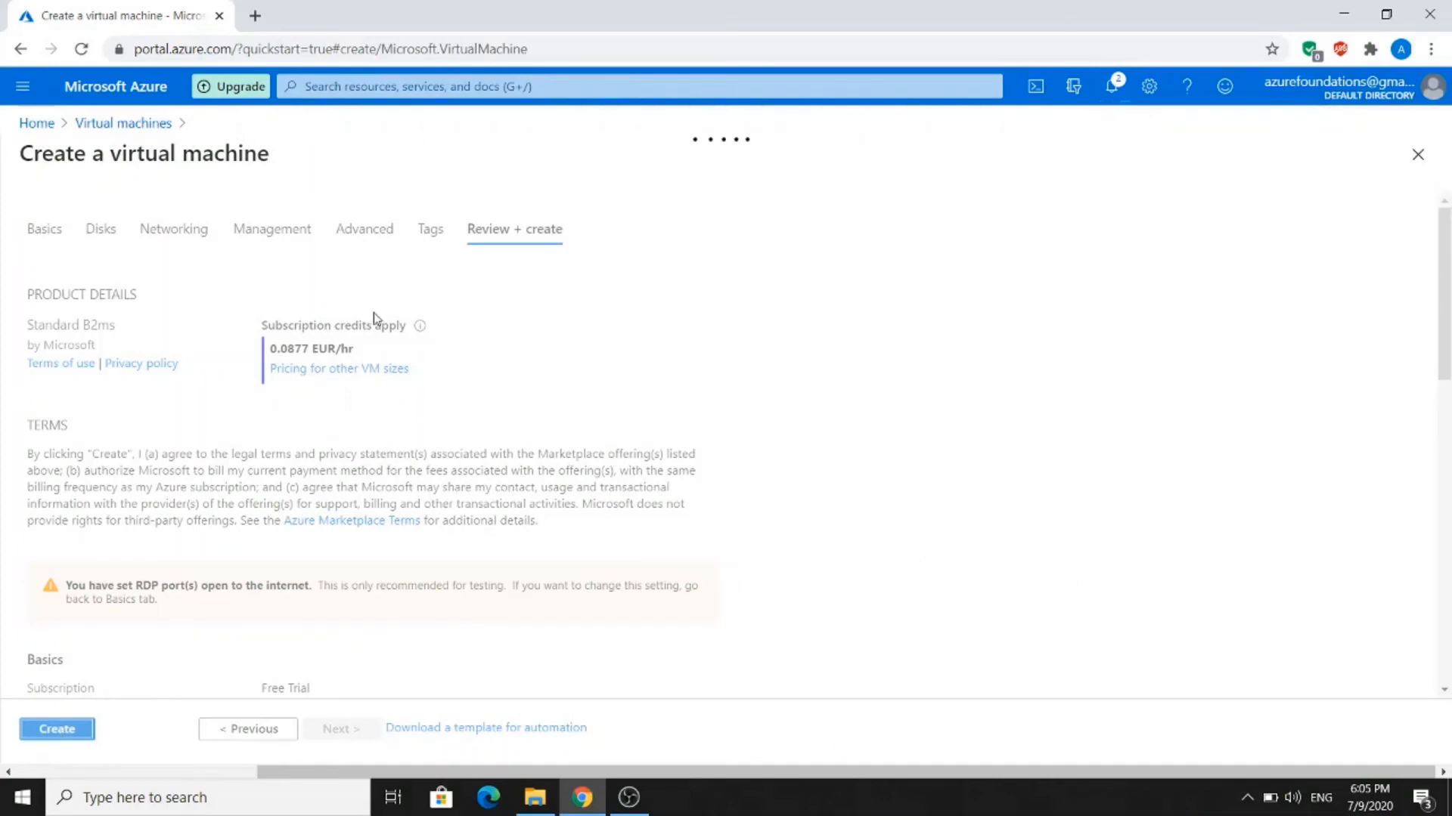
click(631, 798)
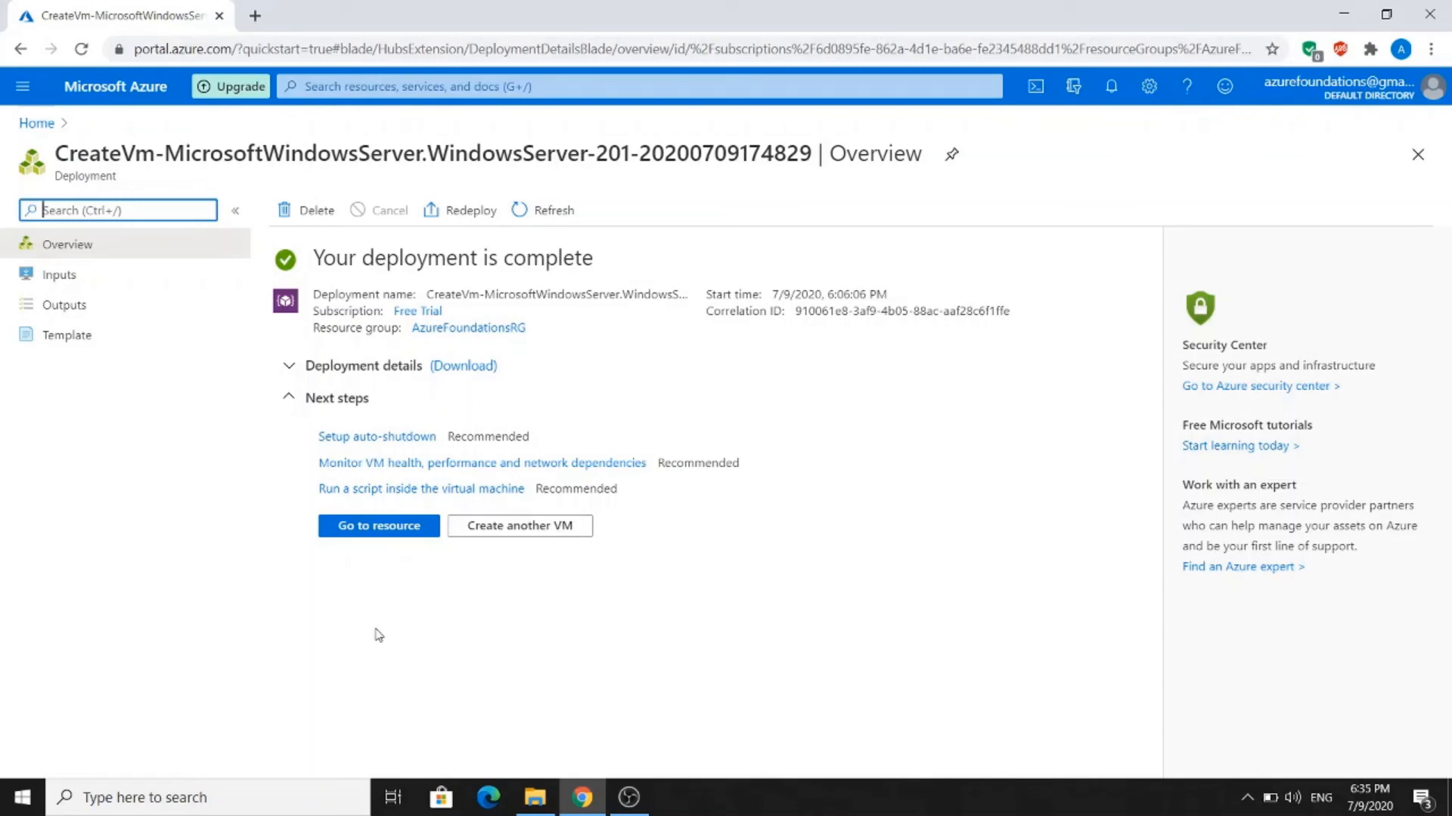
click(349, 531)
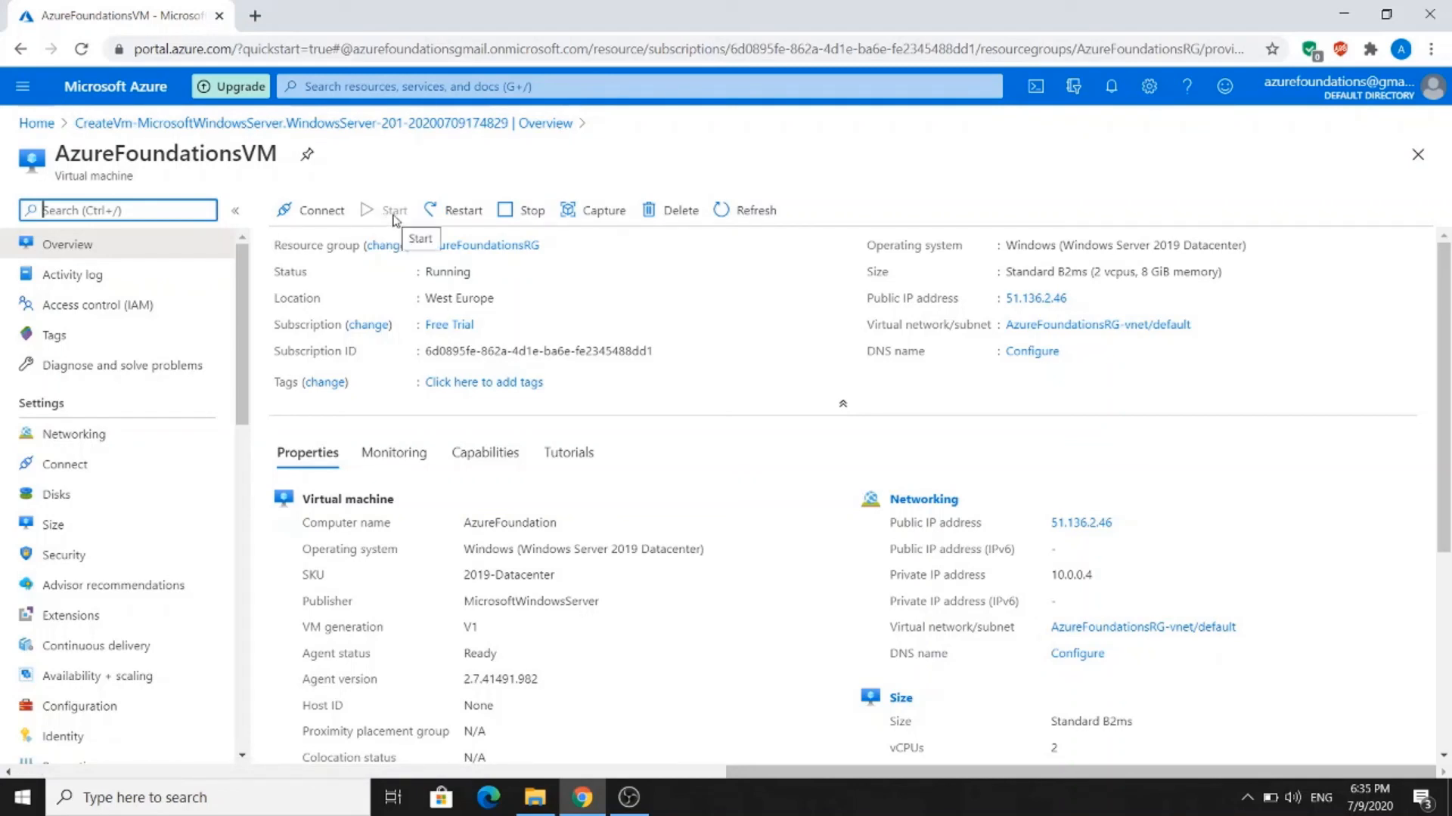
- Download the RDP file for connecting to AzureFoundationsVM through its public IP address
click(321, 216)
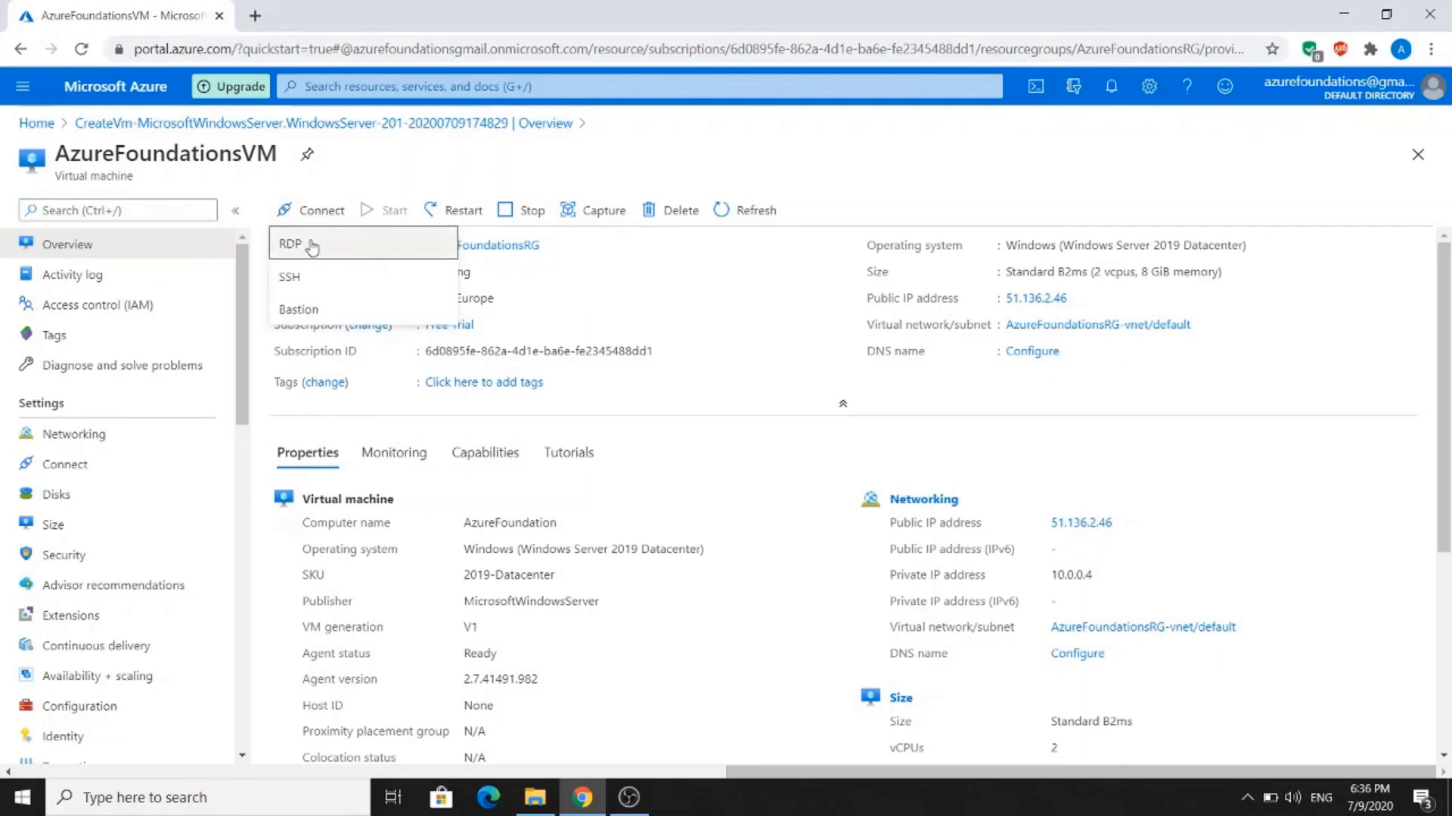
click(310, 245)
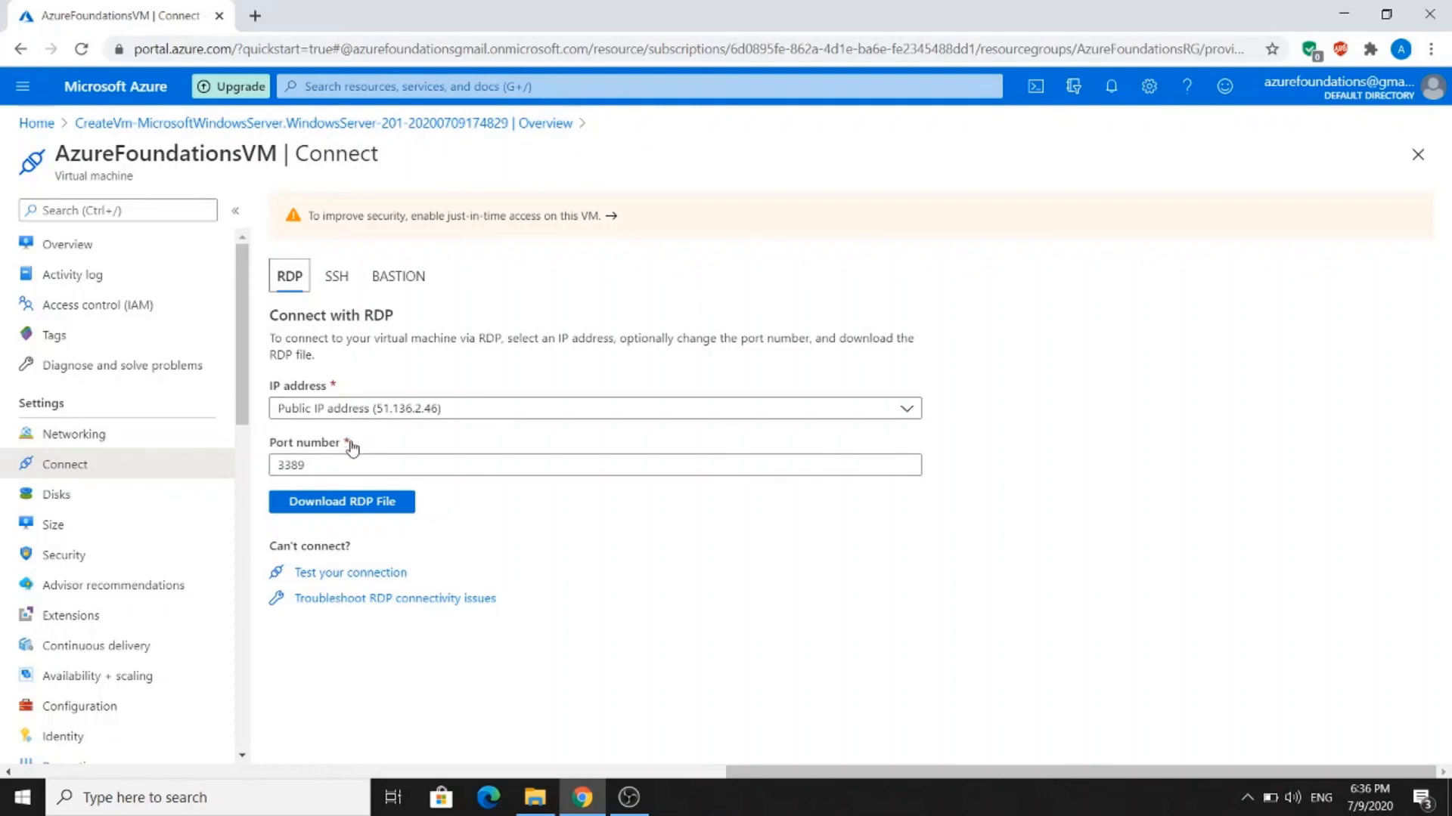
click(358, 503)
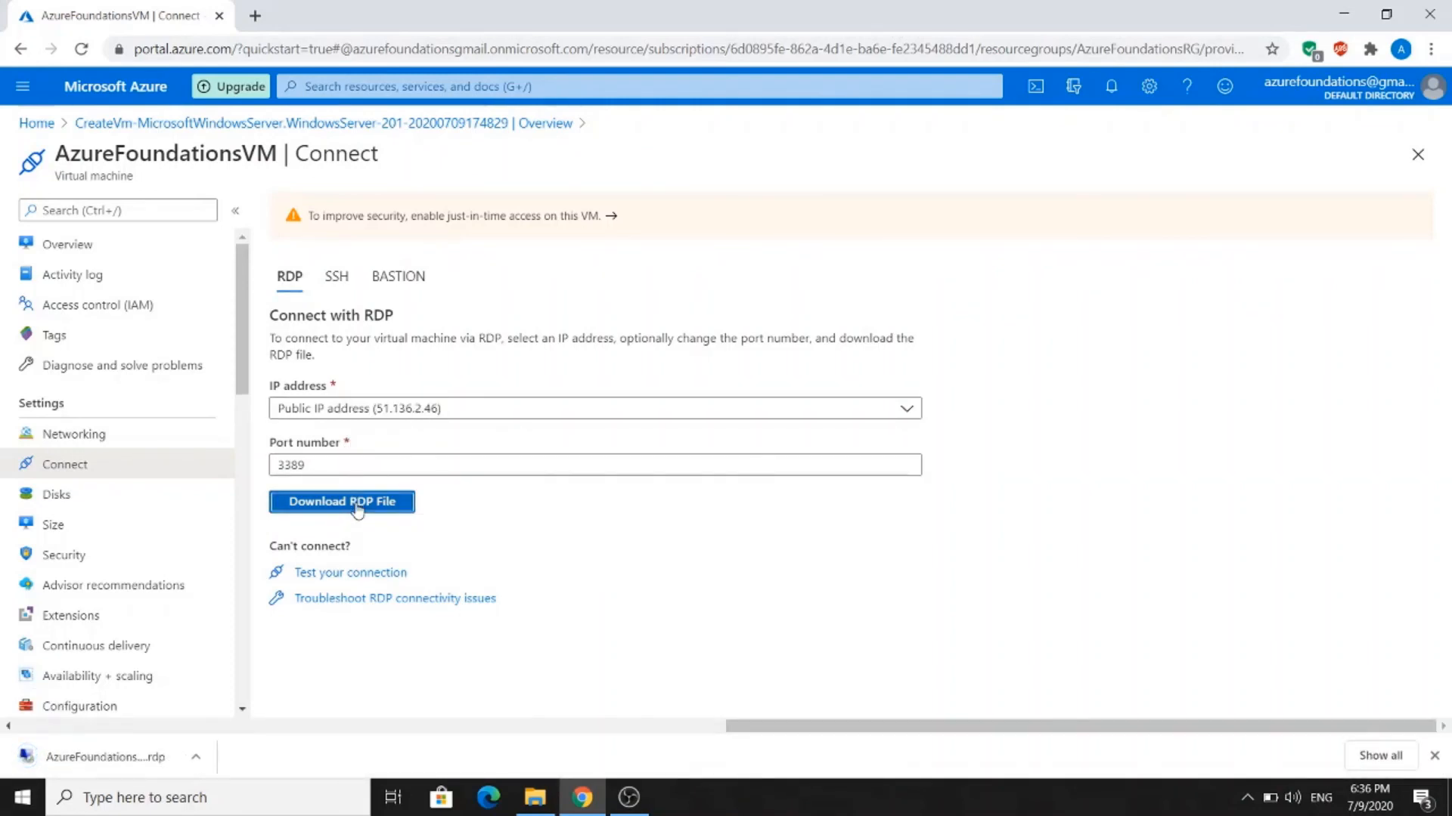
- Open the downloaded RDP file, connect despite the unknown publisher, and choose to use a different account
click(121, 760)
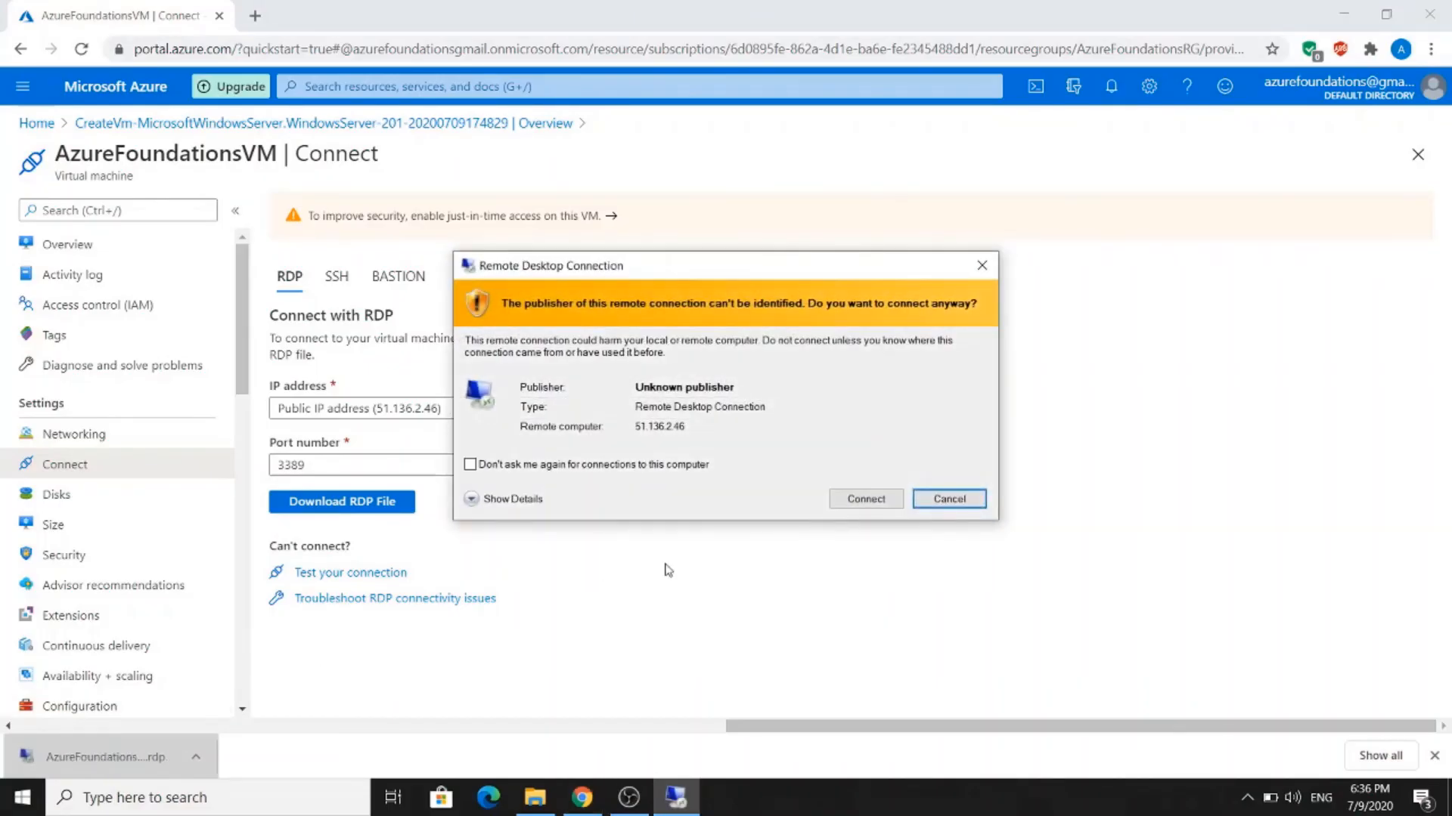
click(892, 499)
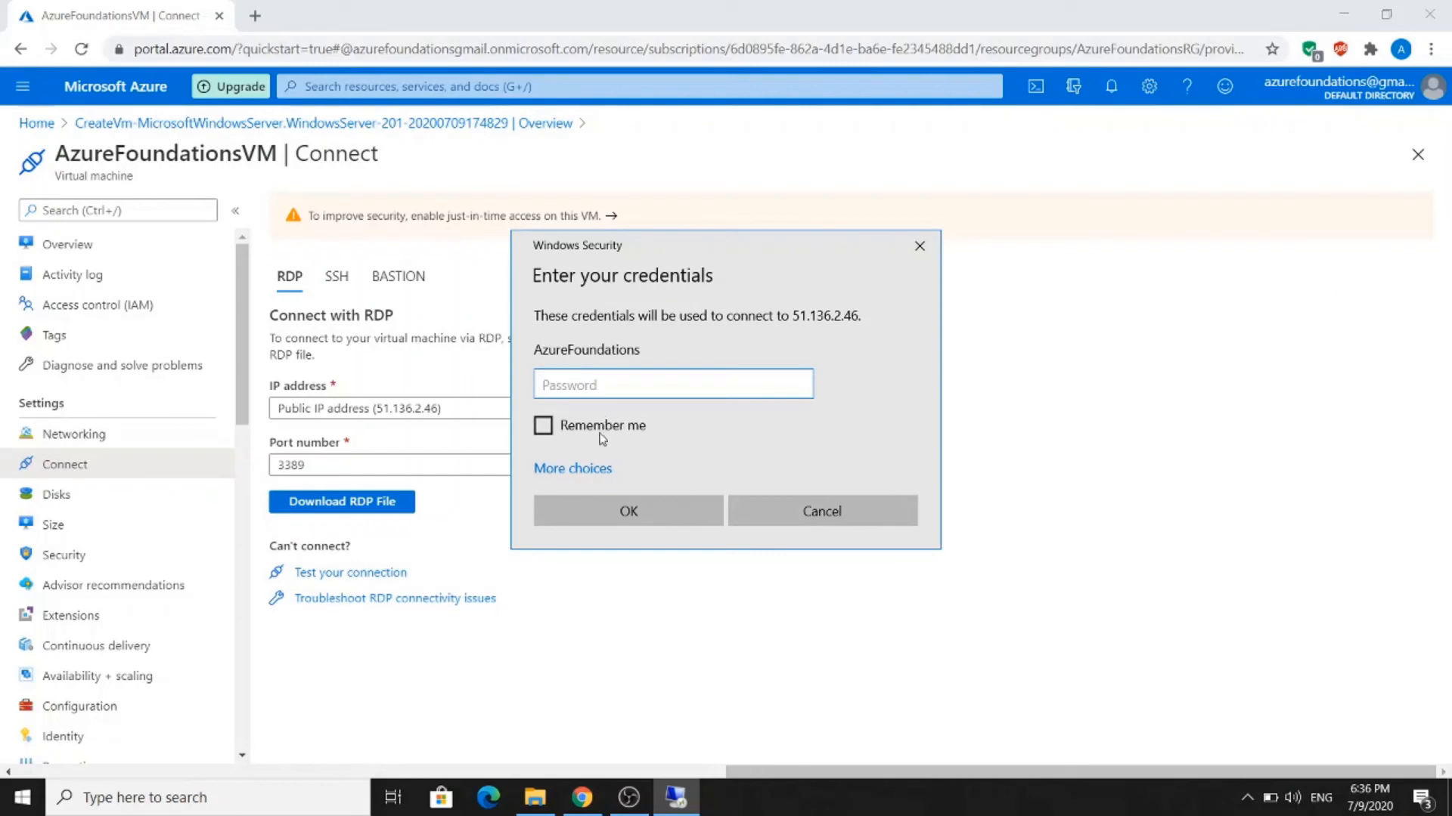
click(594, 472)
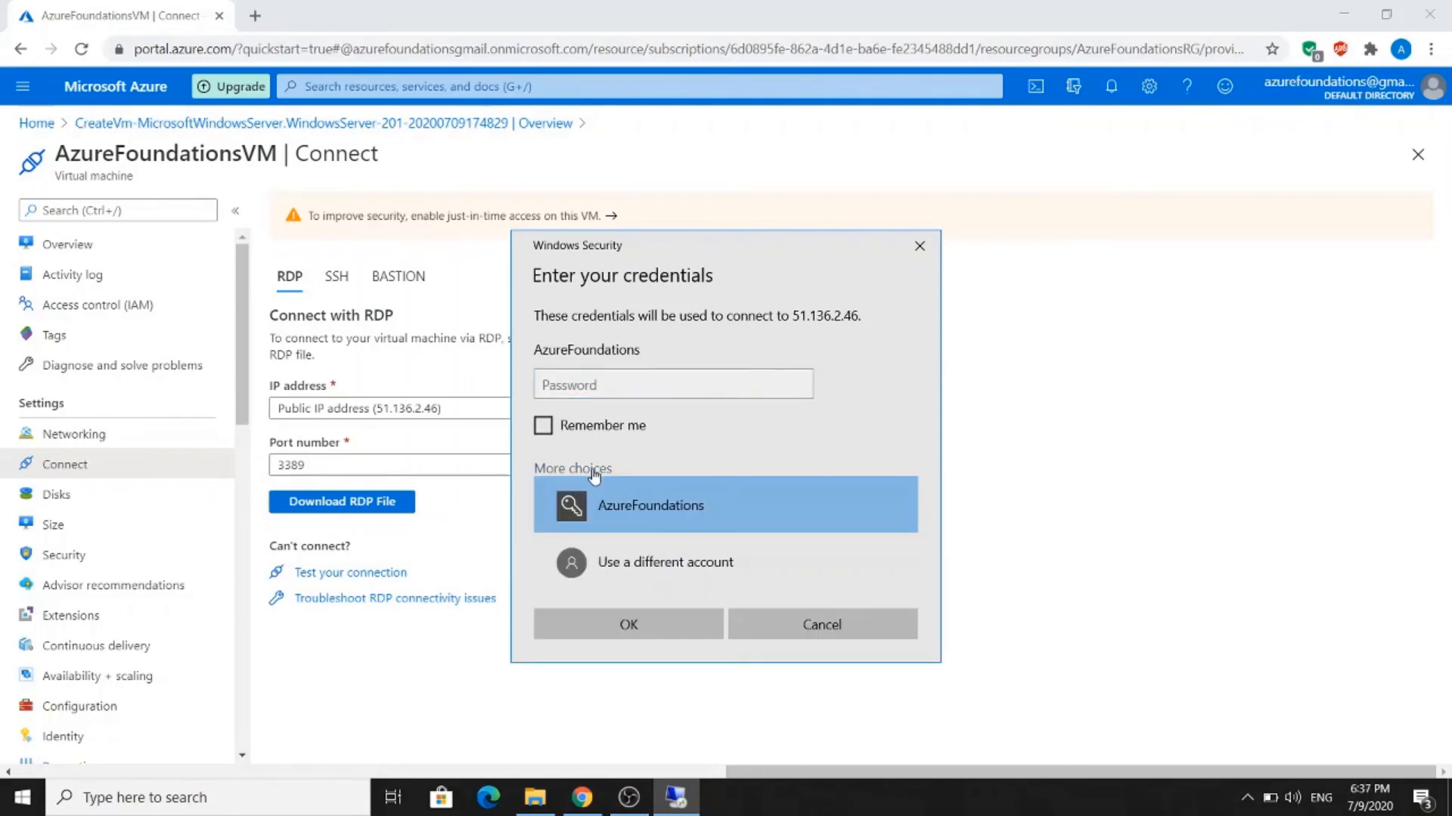
click(608, 584)
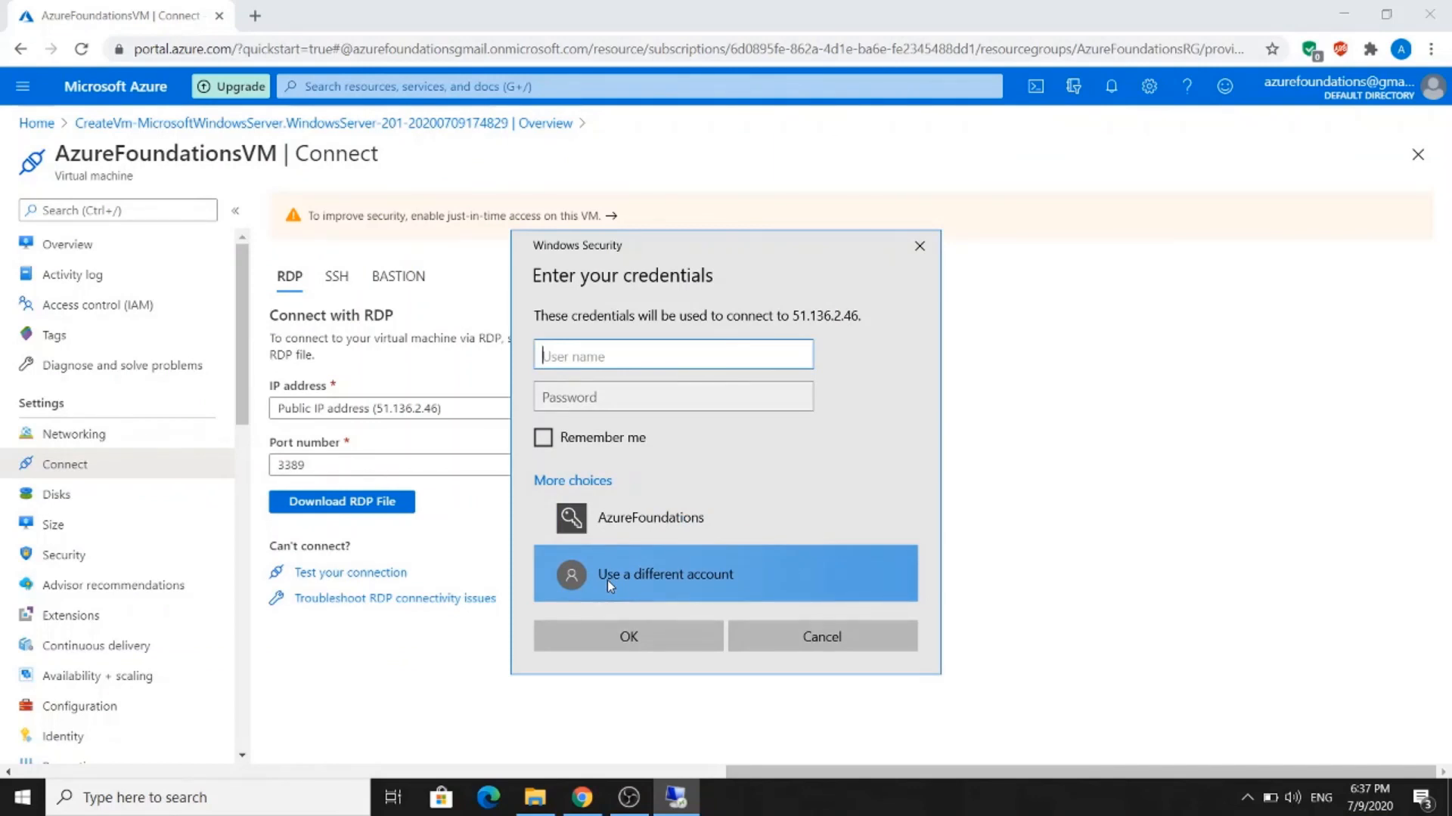
- Enter the user name AzureFoundations and the account password, submit the credentials, and connect despite the certificate errors
text(AzureFoundations)
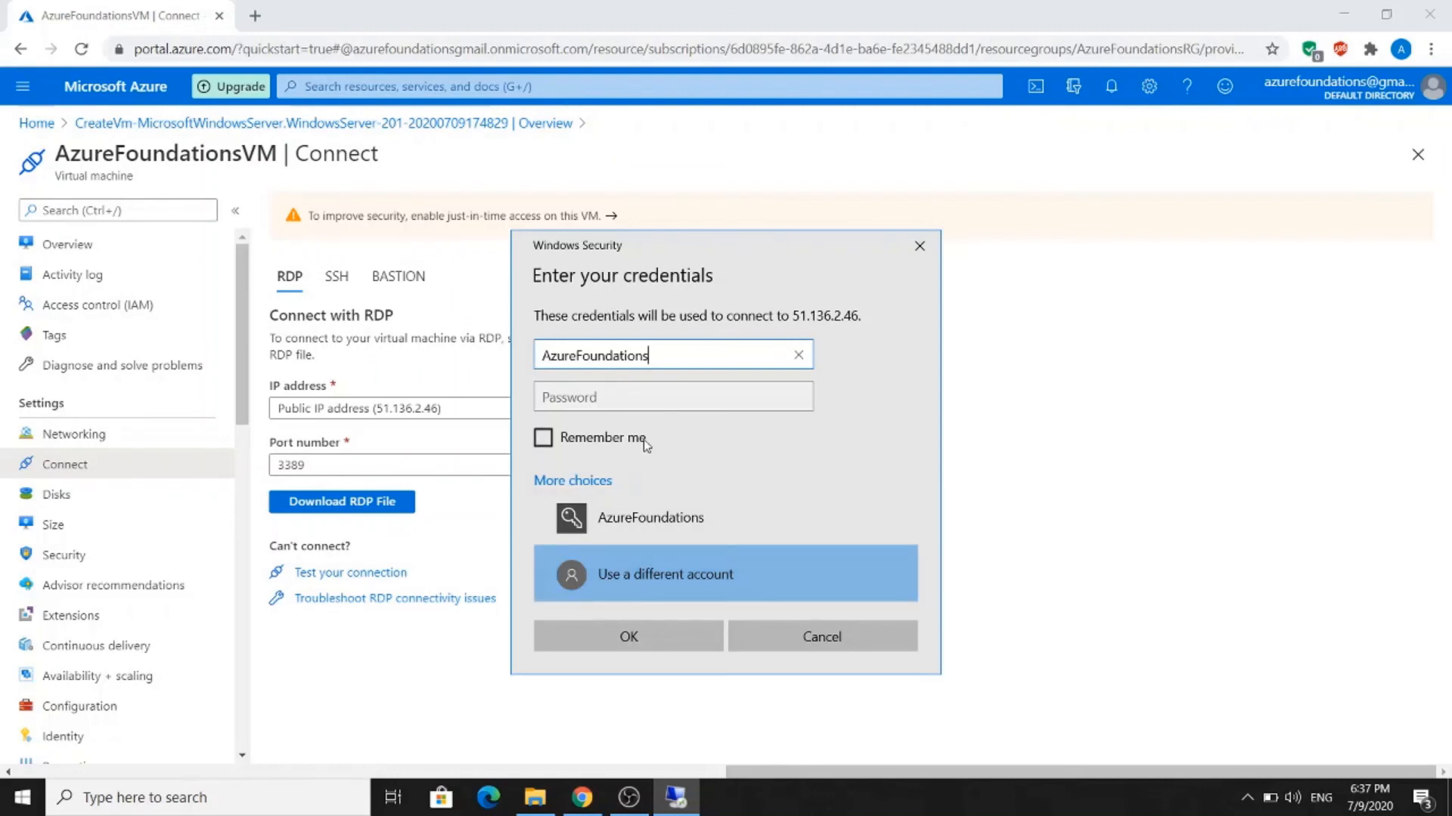
click(623, 400)
text(•••••••)
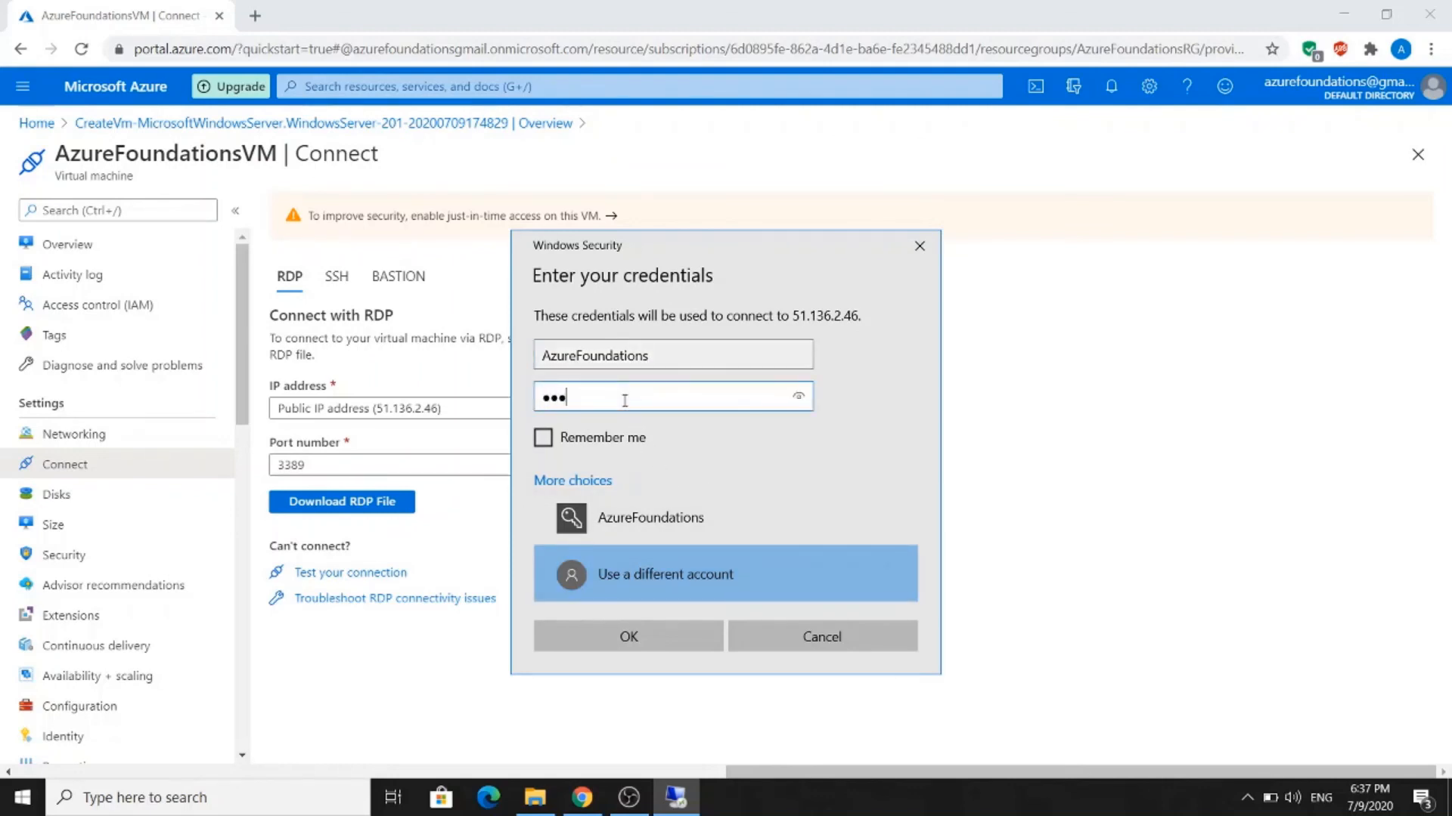
text(••••••••••)
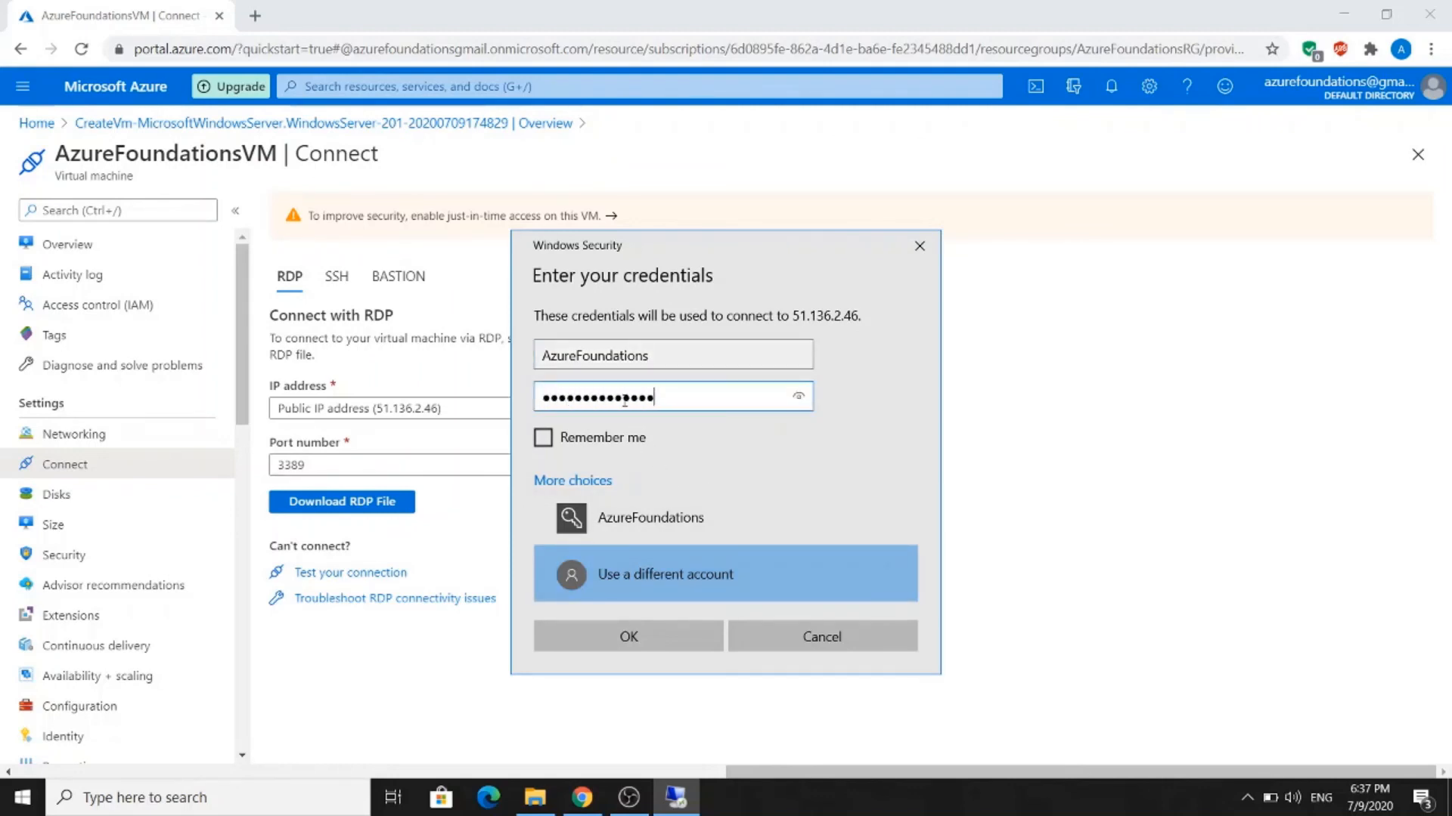
click(602, 637)
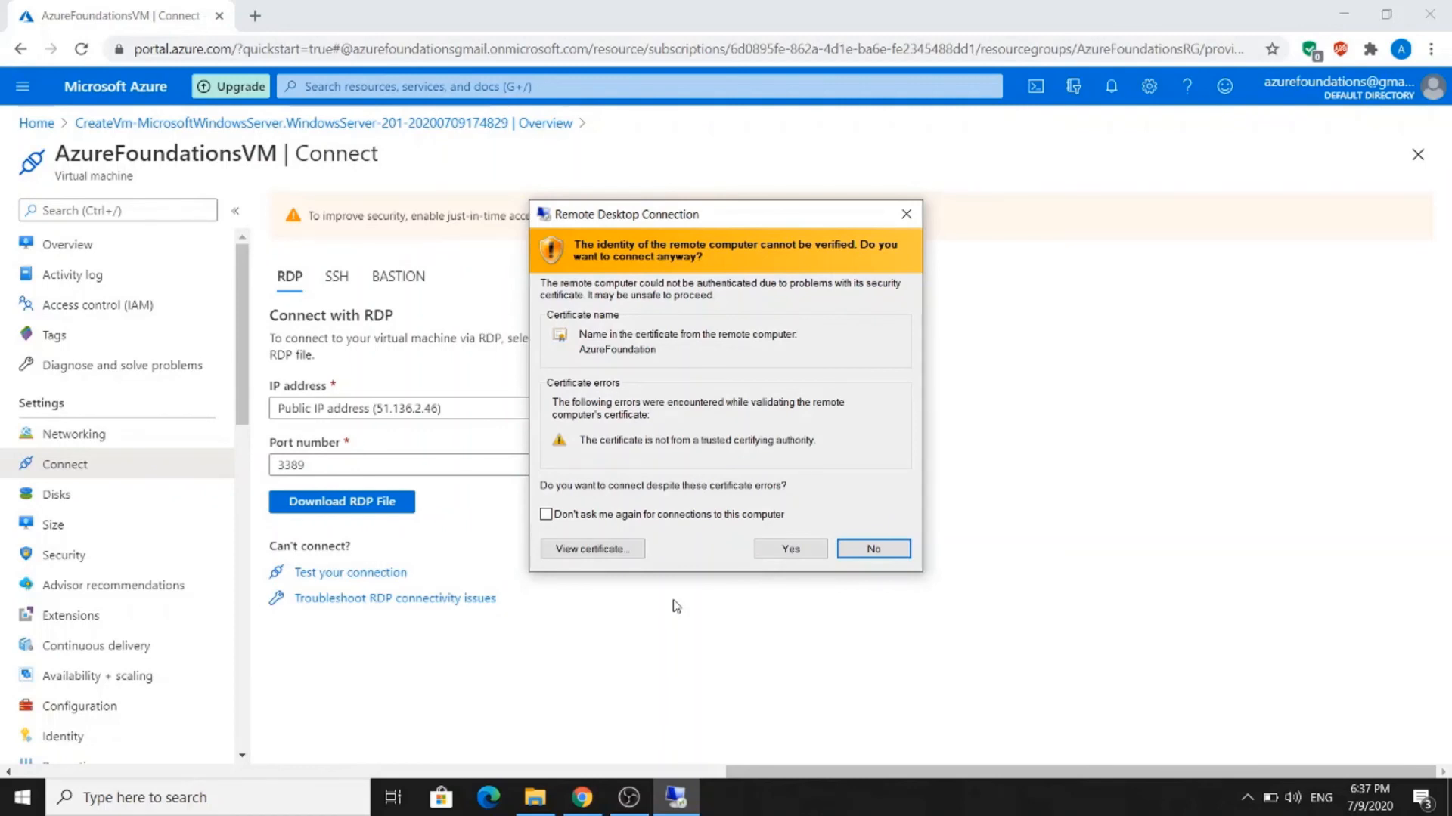
click(758, 558)
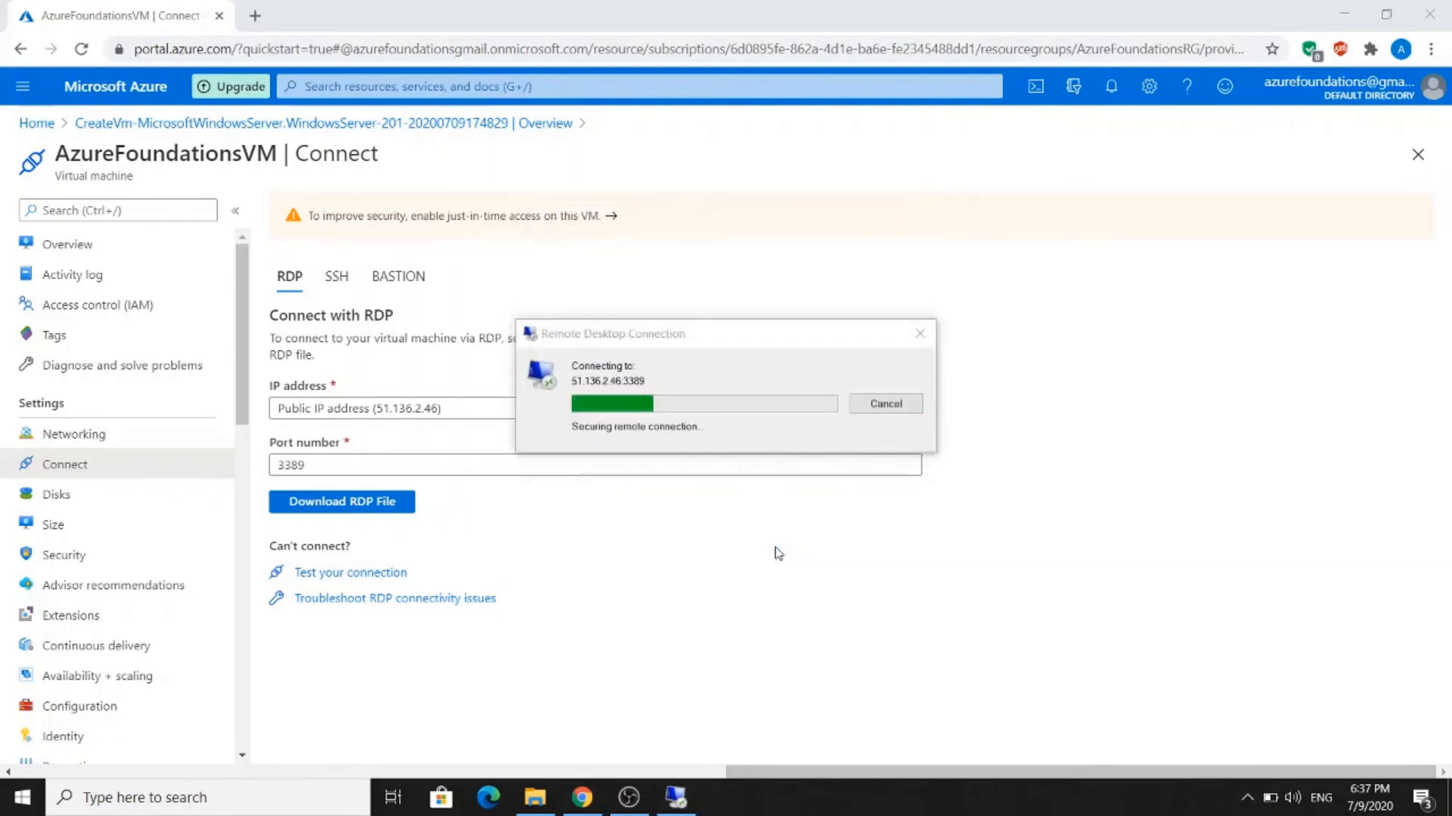